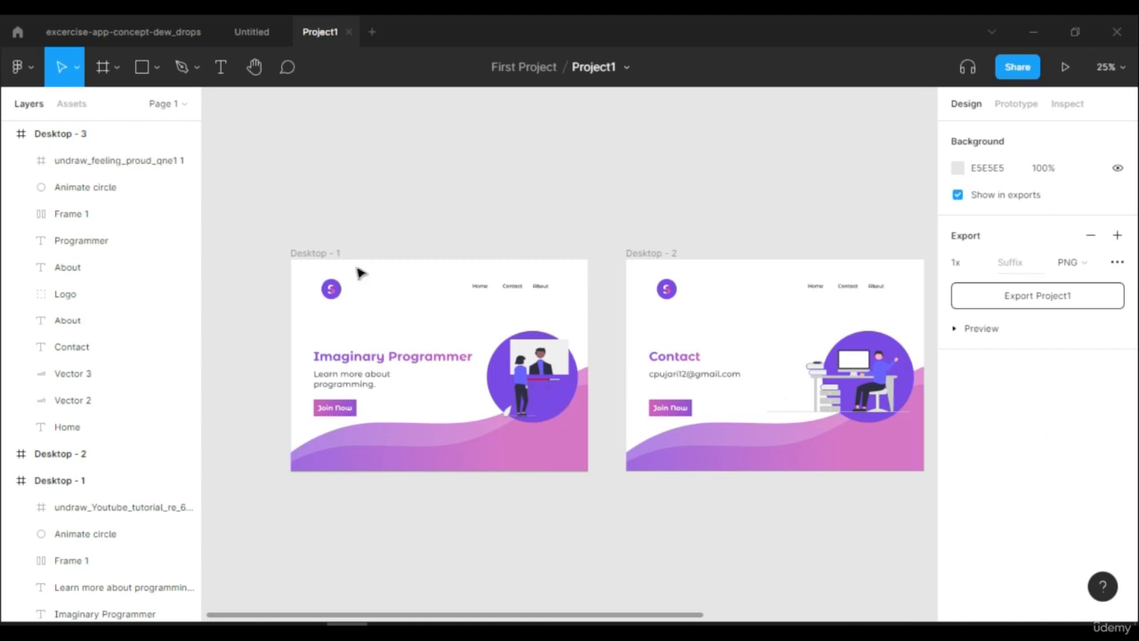
- Try applying auto layout to the Desktop - 1 frame and undo it to restore the original arrangement
click(329, 257)
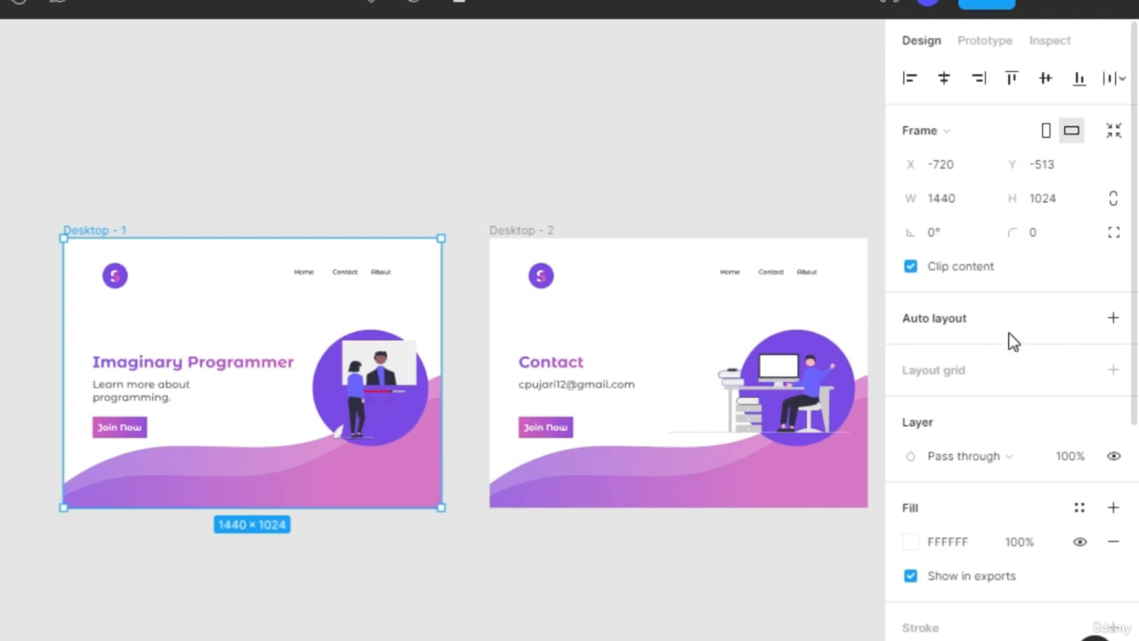
click(1112, 319)
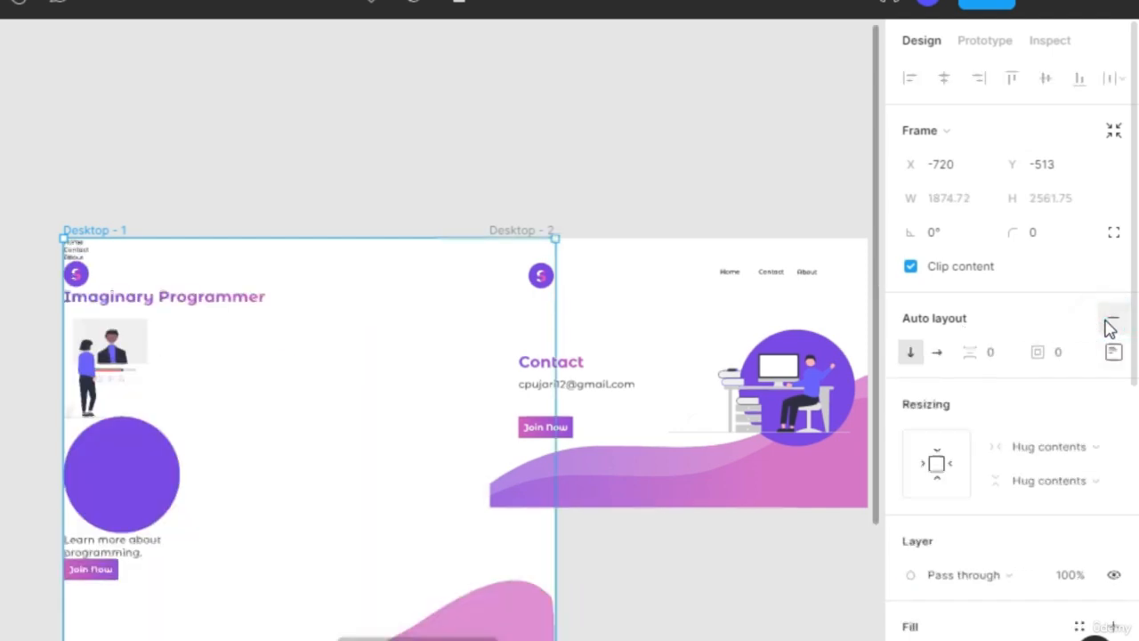
scroll(617, 367, down, 5)
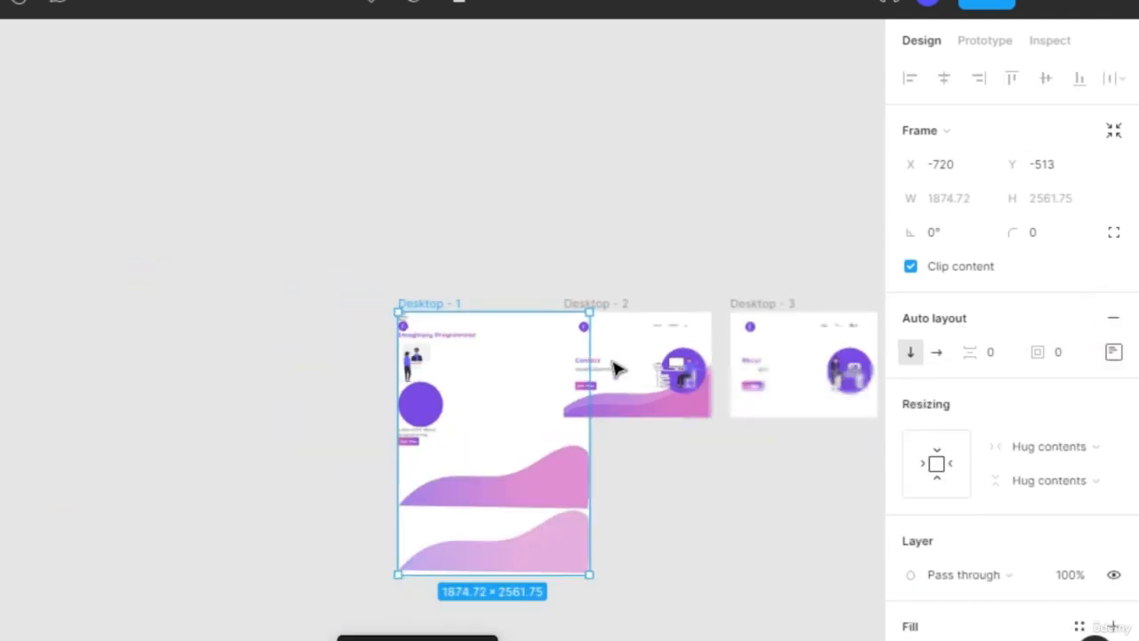
scroll(682, 463, up, 2)
scroll(682, 463, up, 1)
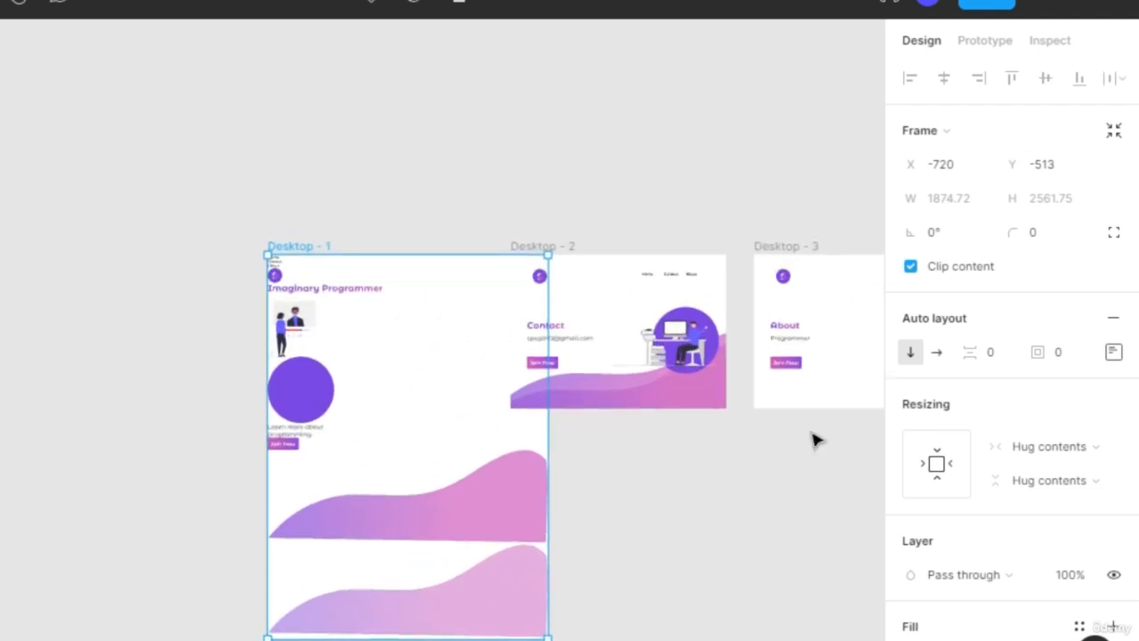
click(1113, 319)
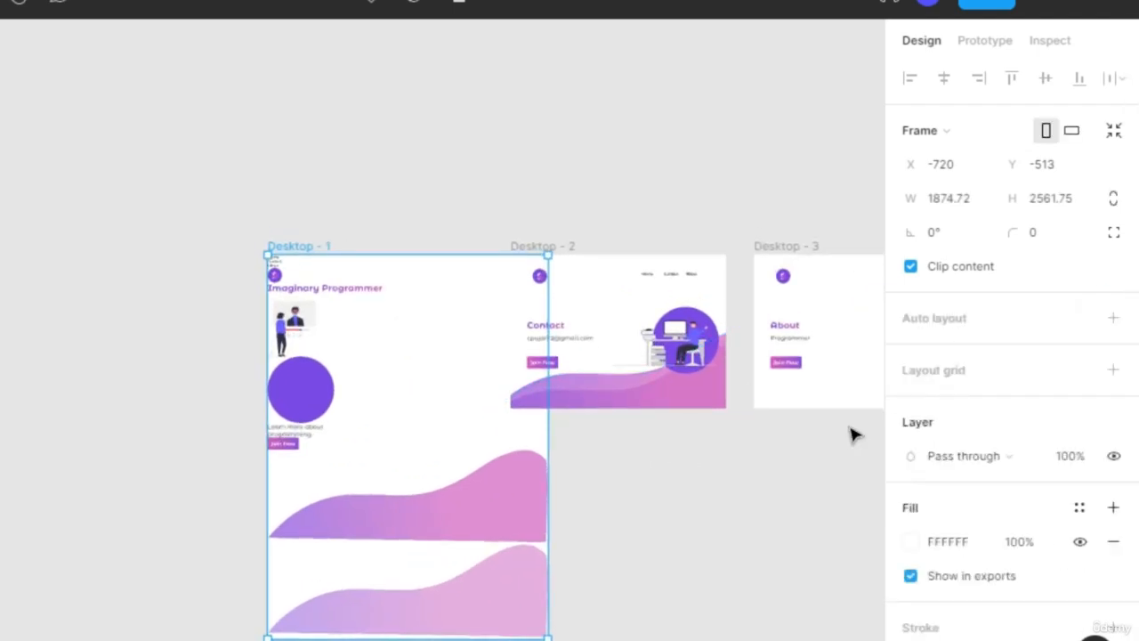
key(ctrl+z)
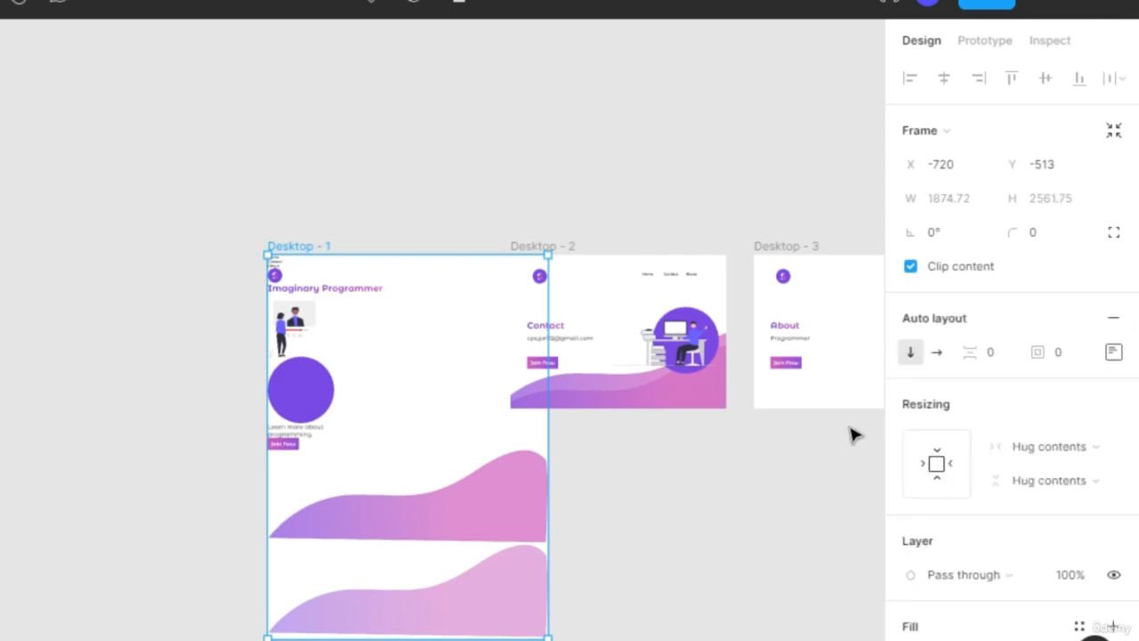
key(ctrl+shift+z)
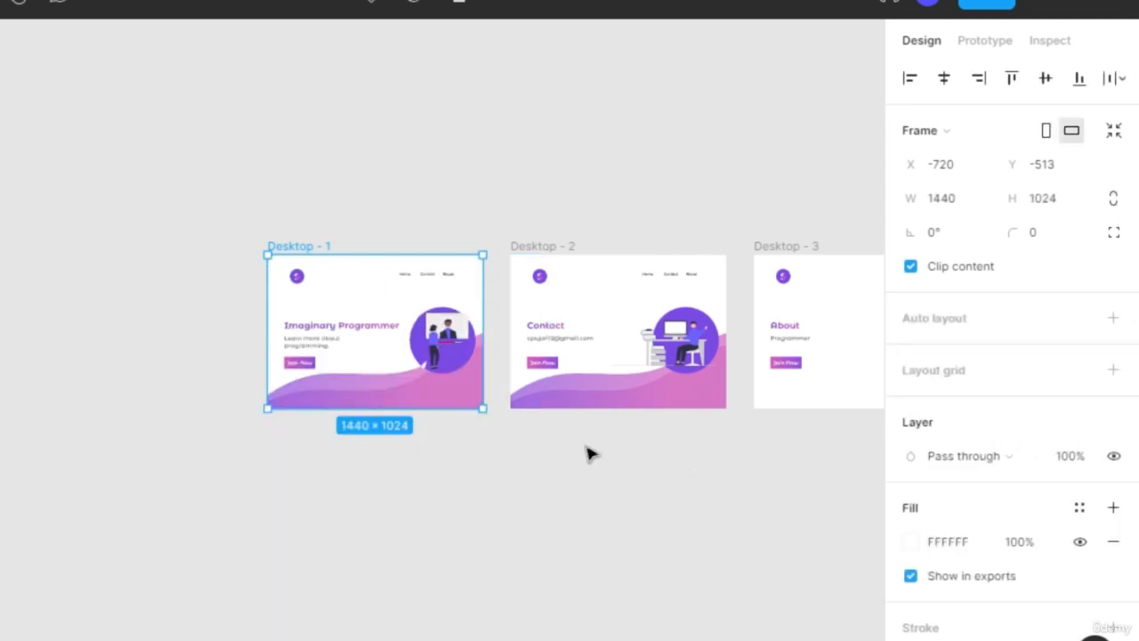
- Add a layout grid to the Desktop - 1 frame and change it to 12 columns
click(935, 368)
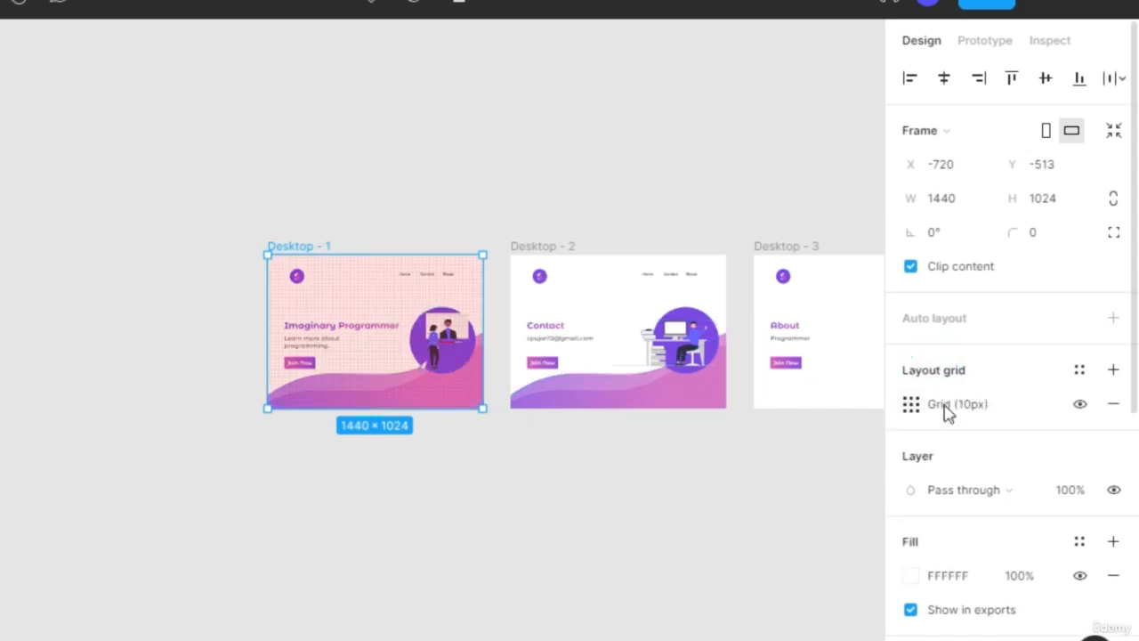
click(911, 406)
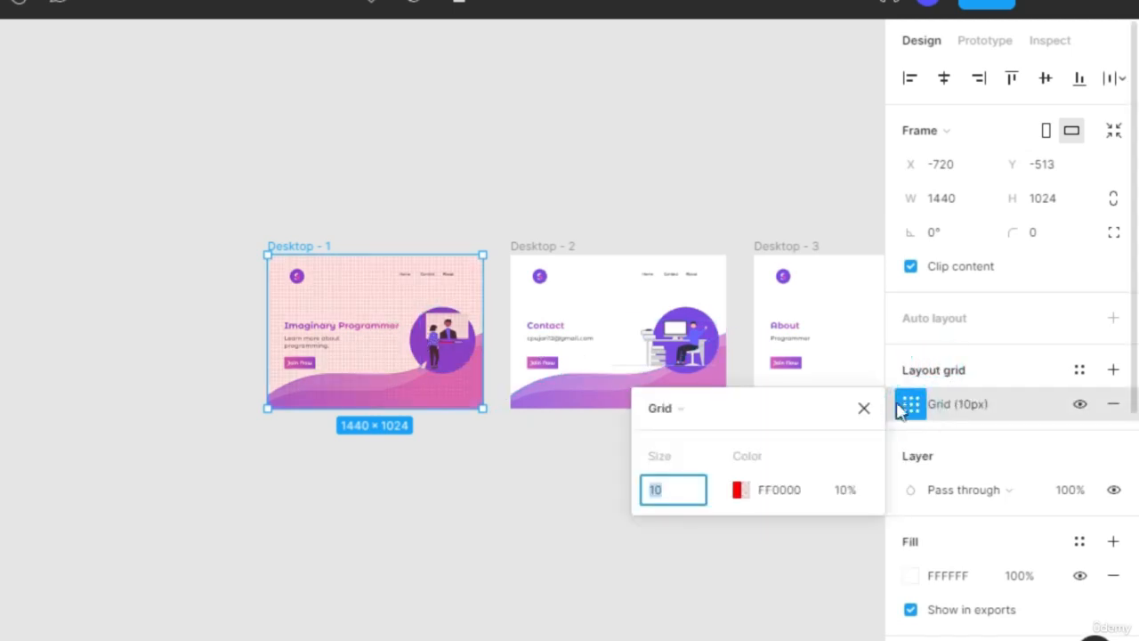
click(693, 422)
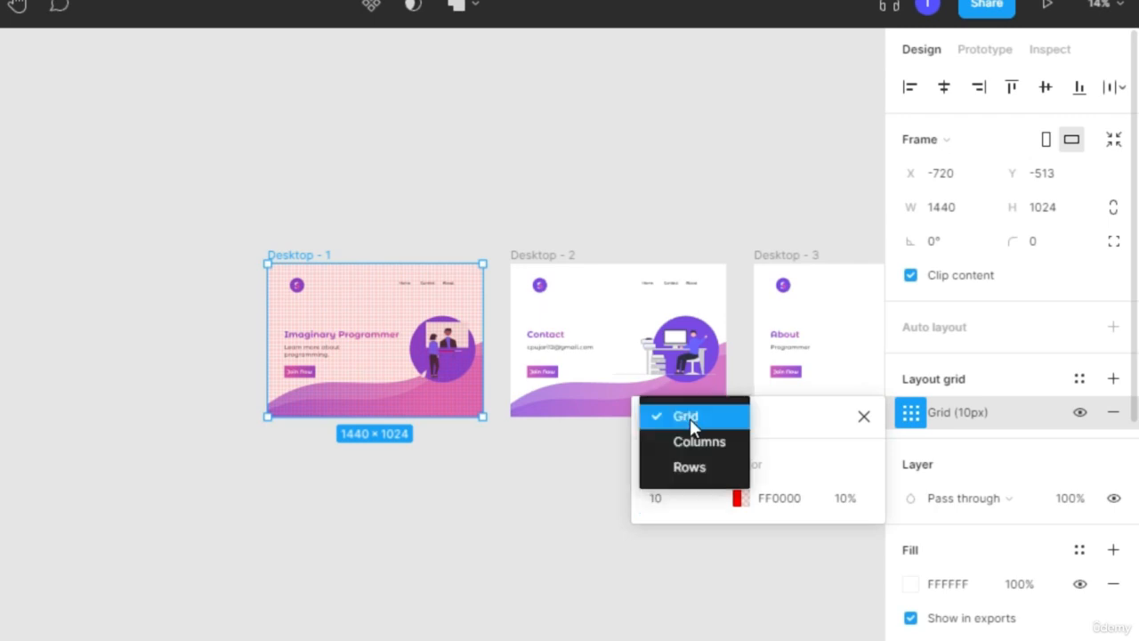
click(702, 442)
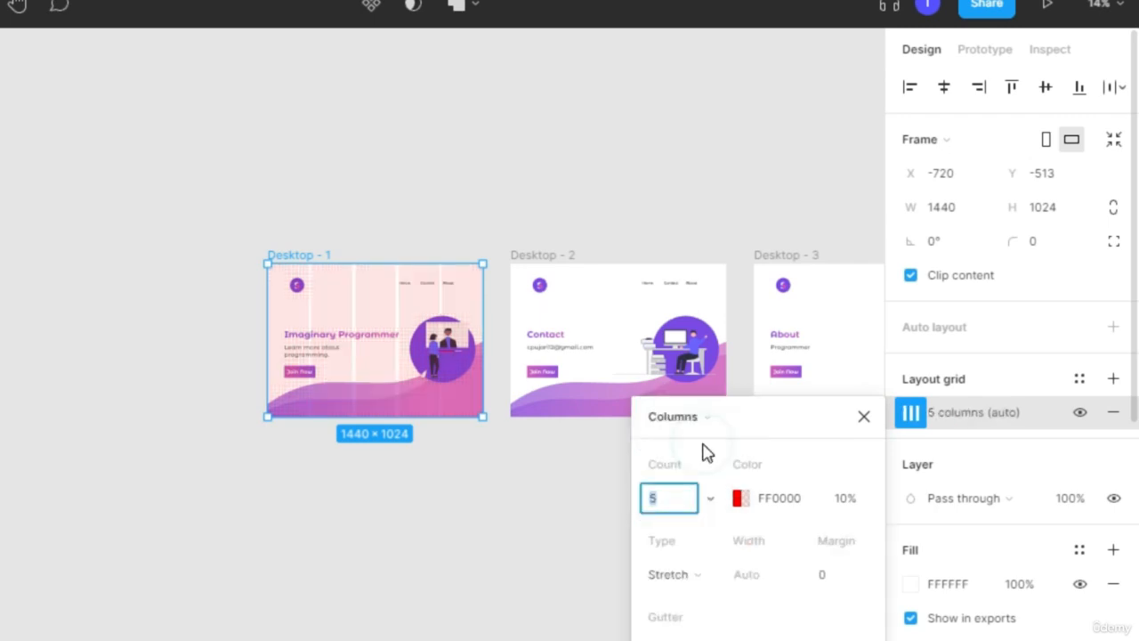
click(667, 503)
key(Return)
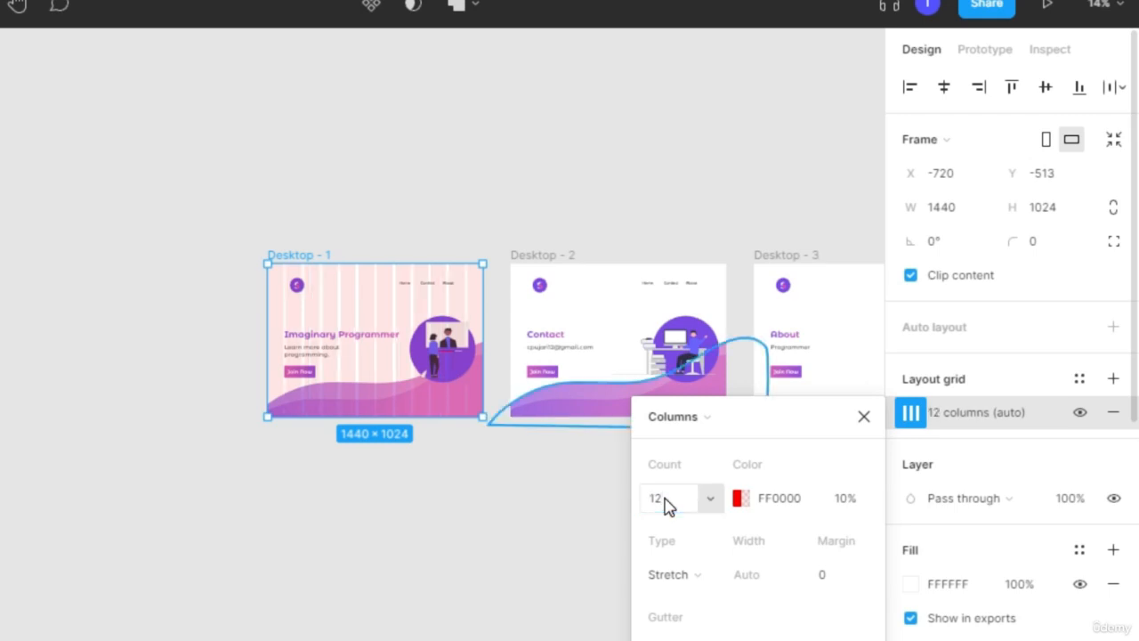
- Align the heading, subtitle, Join Now button and logo with the second grid column's left edge at X 122
scroll(344, 407, up, 2)
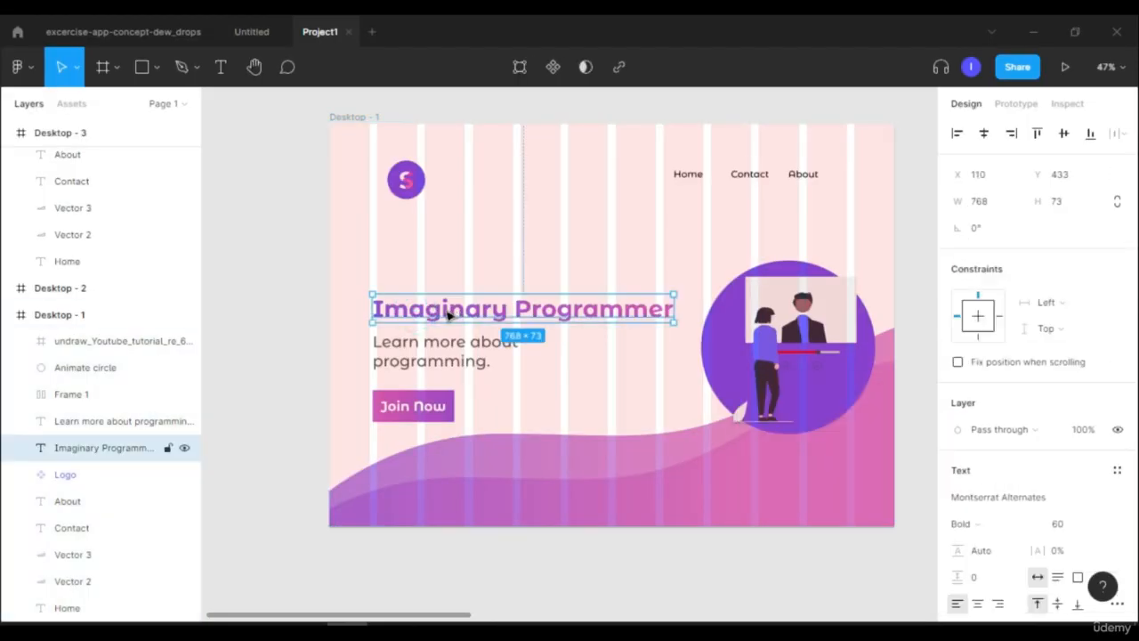
drag(447, 315, 452, 315)
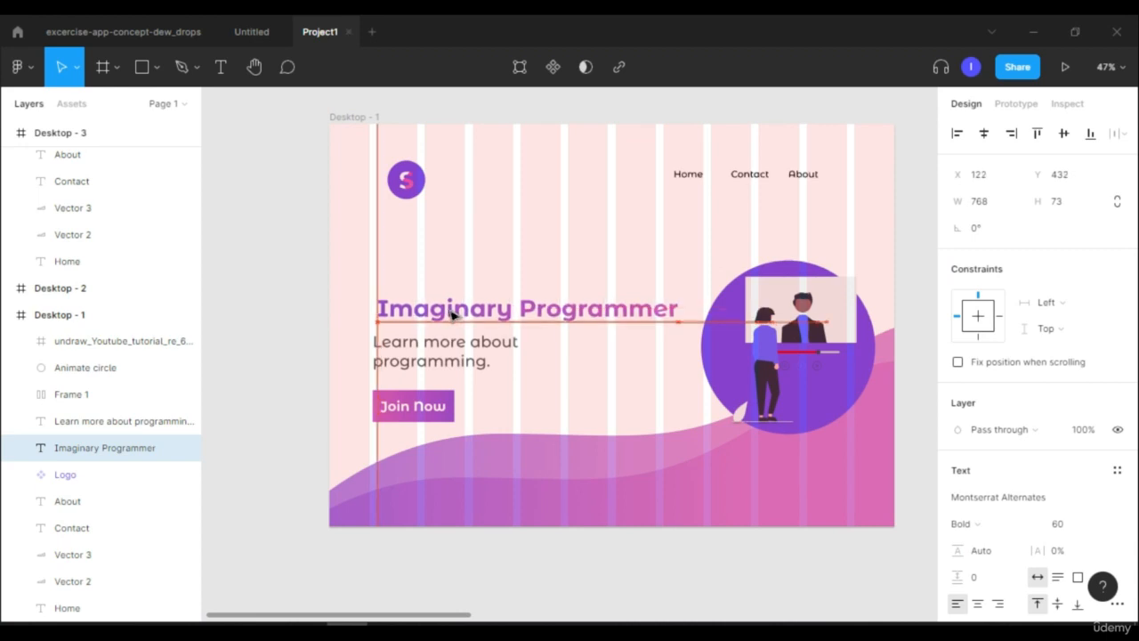
drag(441, 367, 439, 353)
click(424, 410)
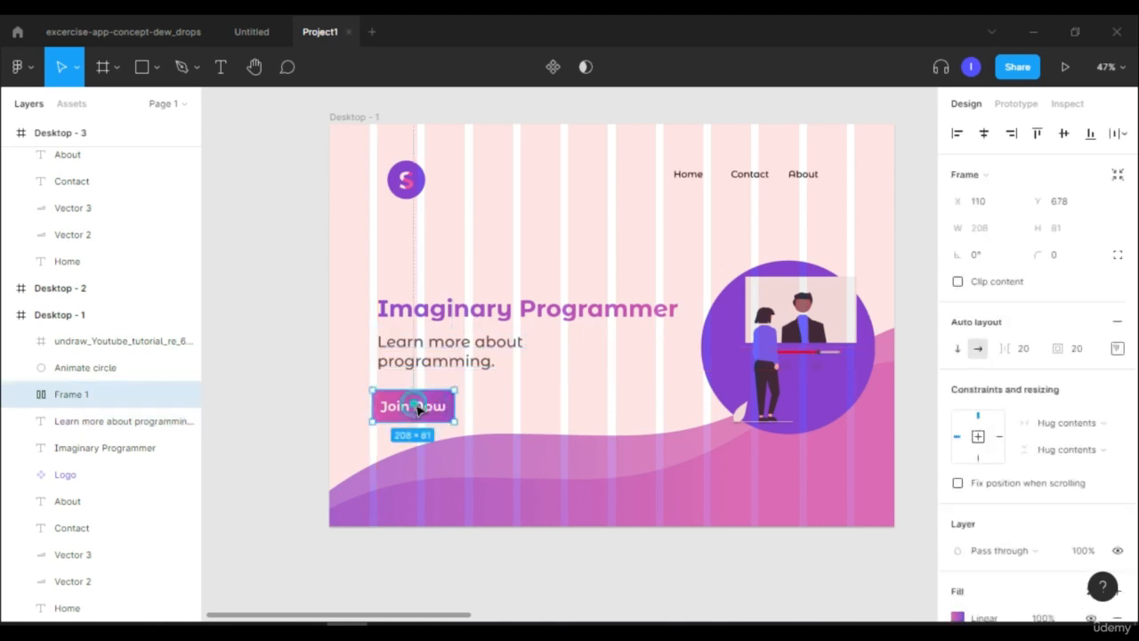
drag(423, 411, 426, 409)
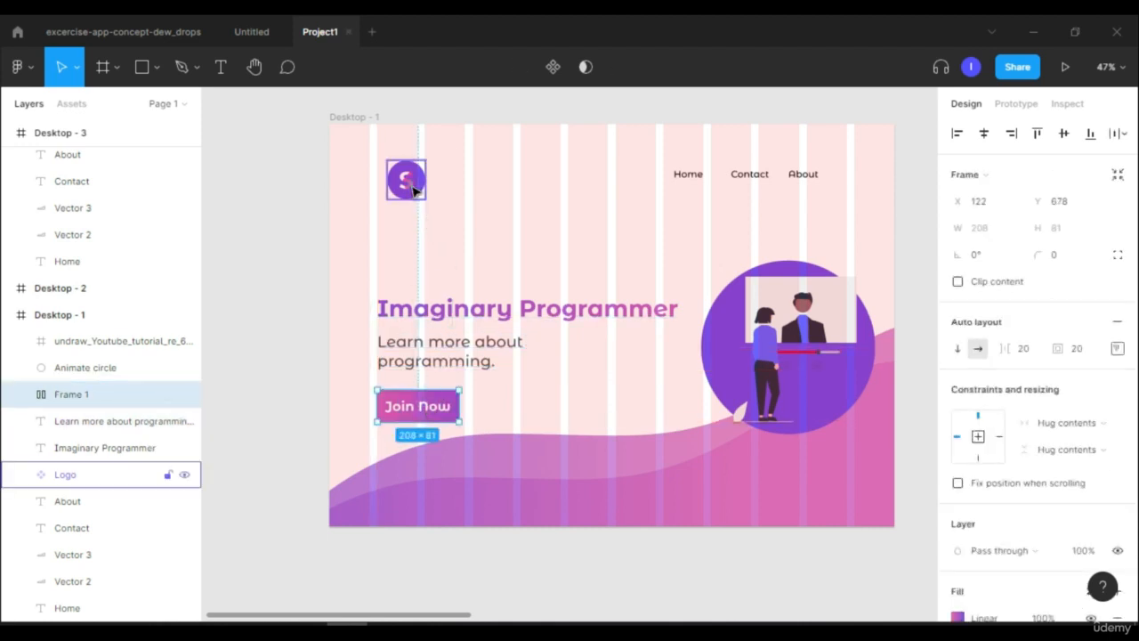
drag(406, 181, 398, 180)
key(Escape)
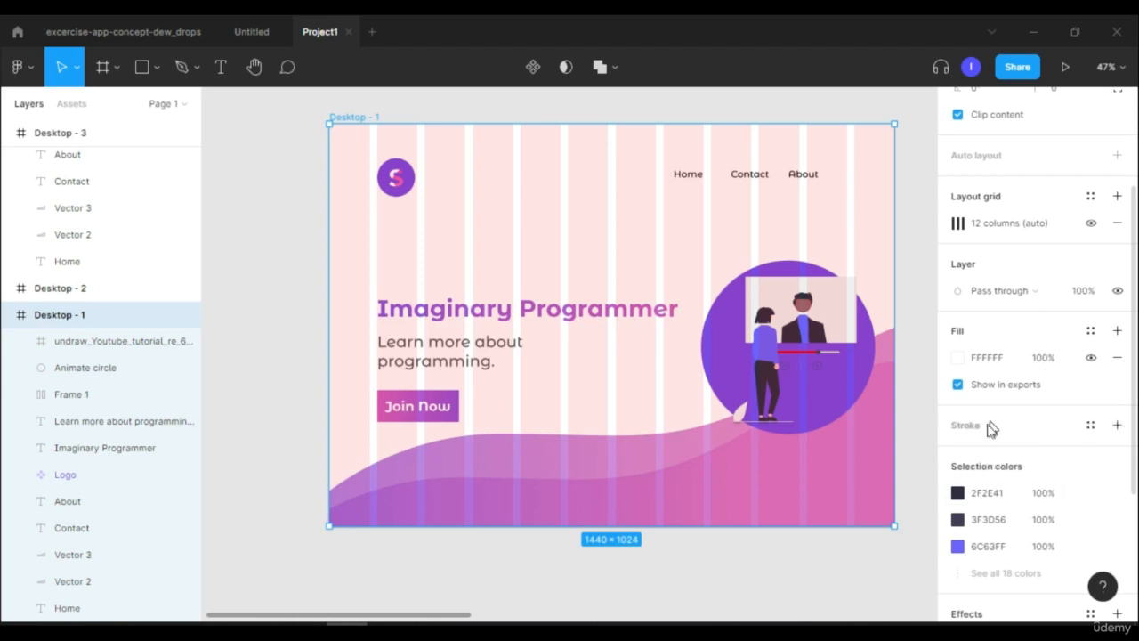
- Remove the 12-column layout grid from the Desktop - 1 frame
scroll(973, 418, down, 5)
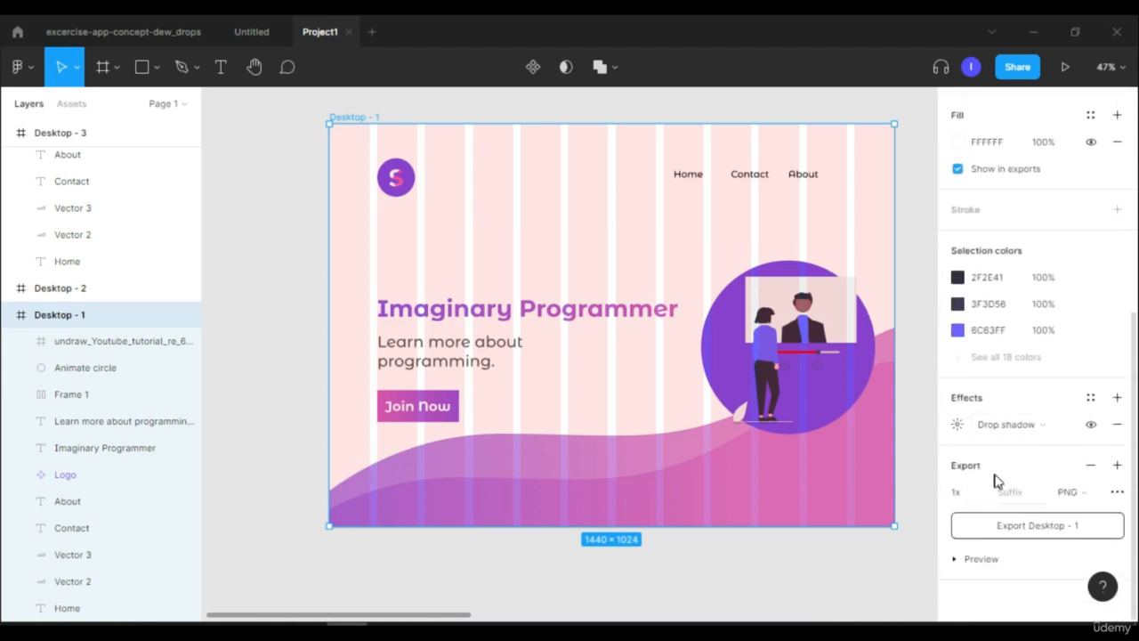
scroll(1014, 427, up, 5)
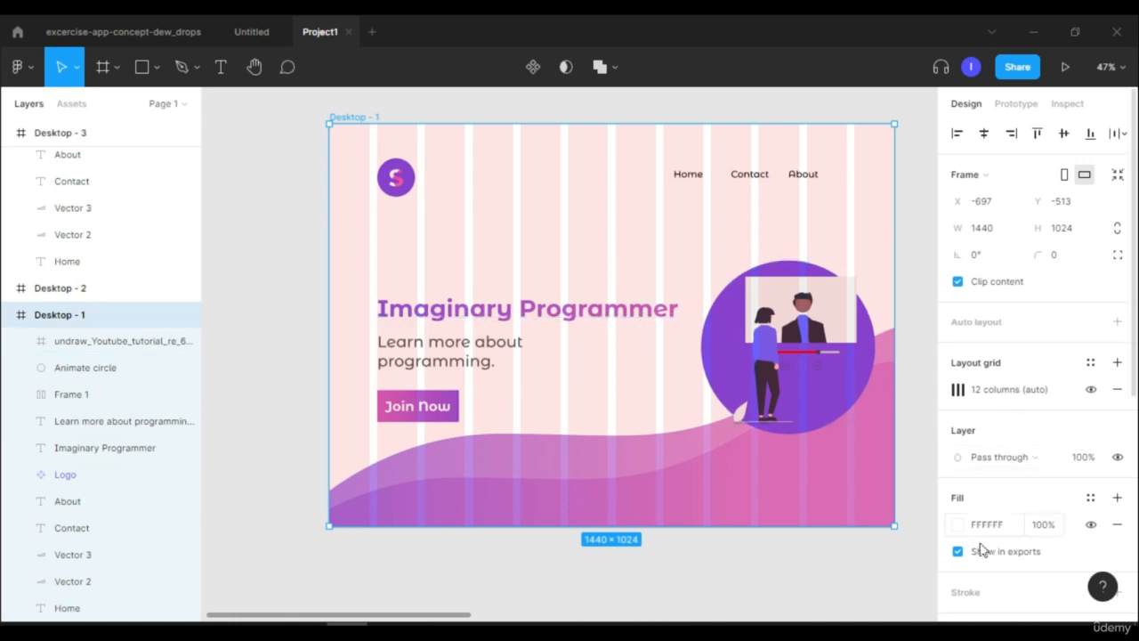
click(1117, 392)
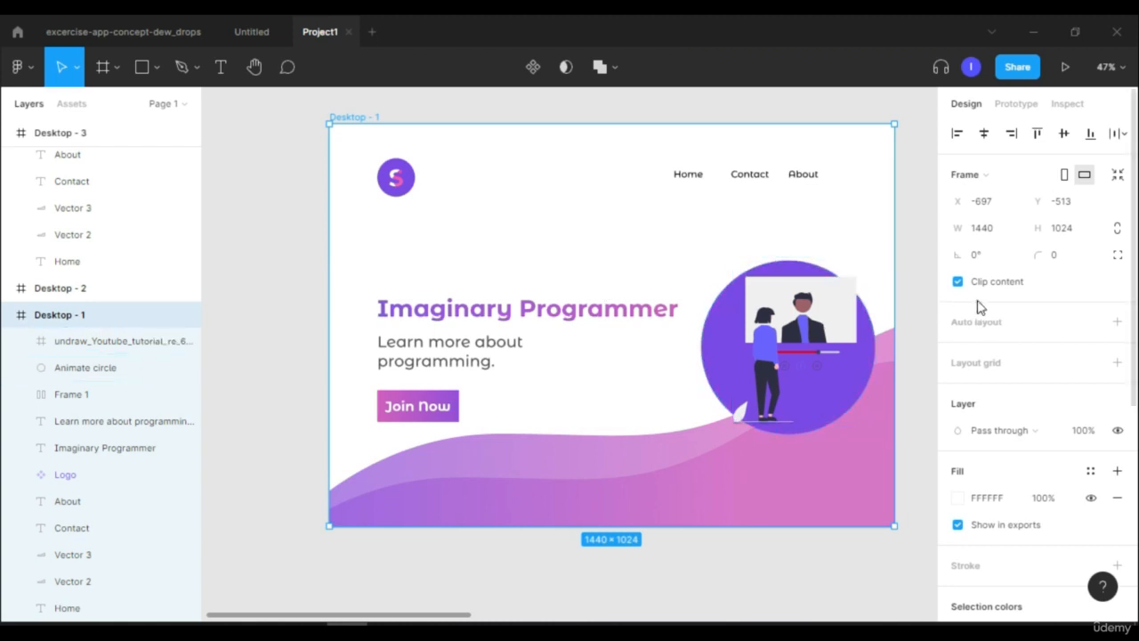
- Set the logo's X position to 100 in the Desktop - 1 frame
click(399, 192)
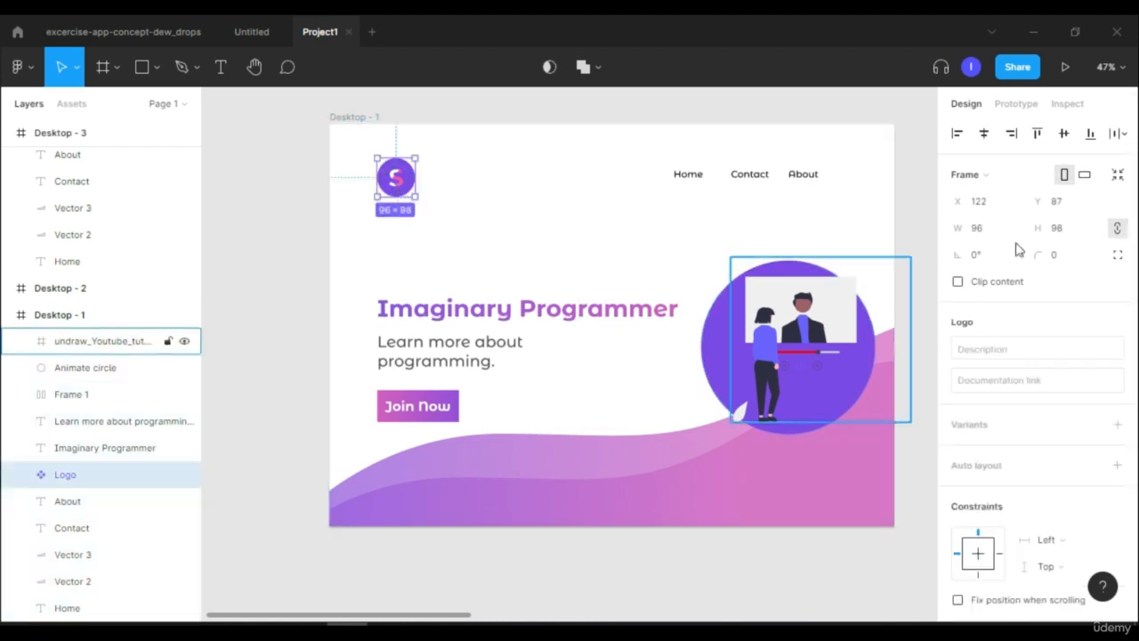
click(983, 210)
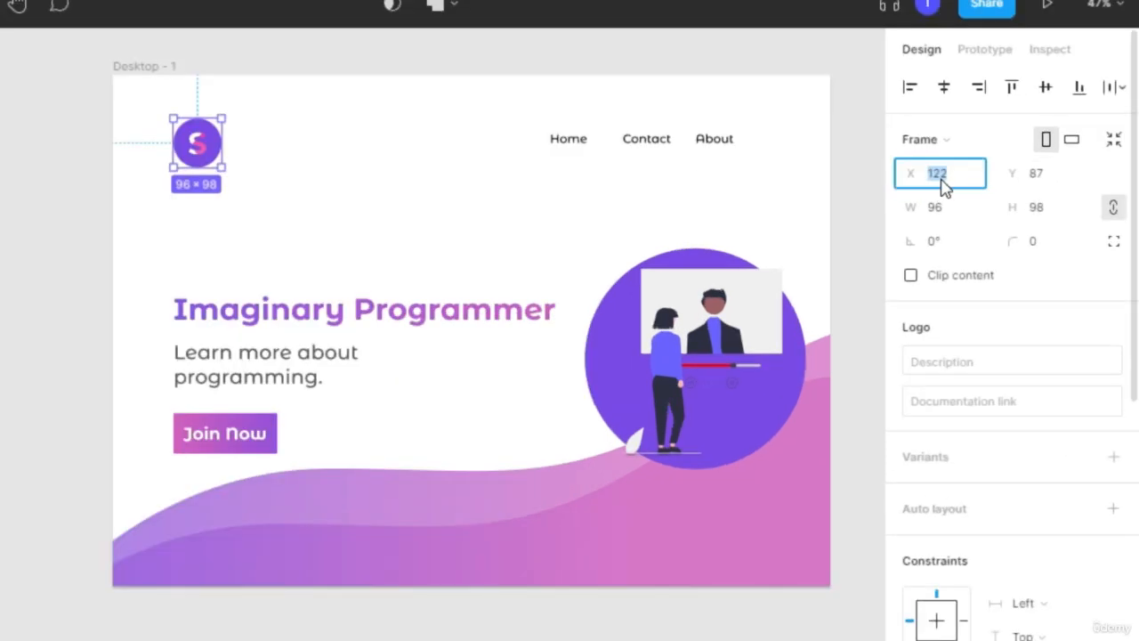
text(100)
key(Return)
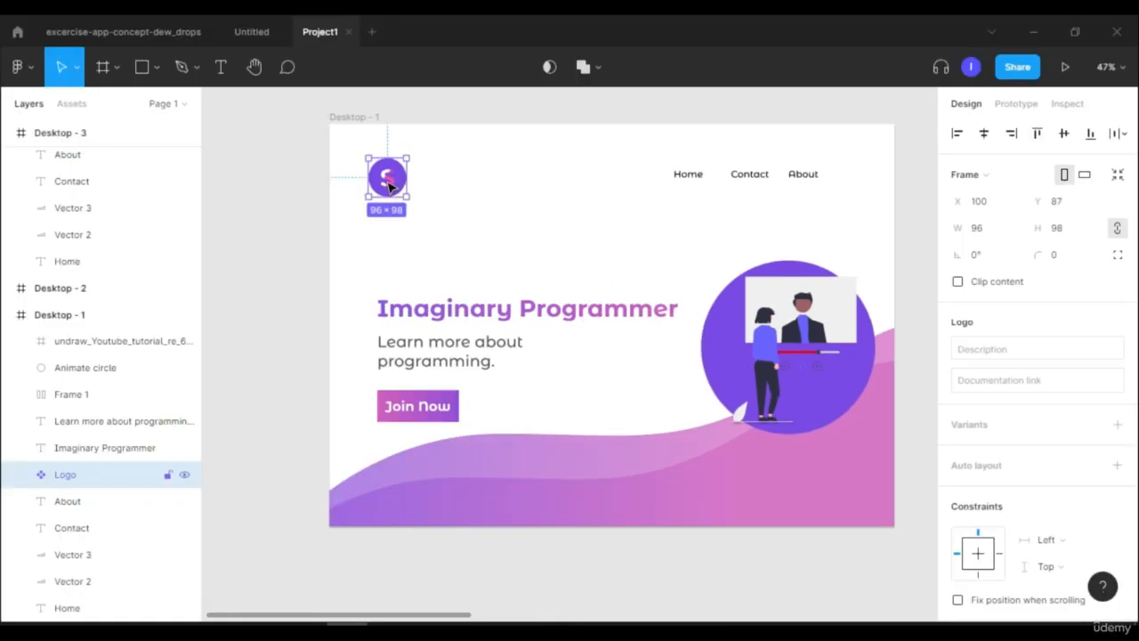
mouse_move(389, 185)
mouse_down()
mouse_move(427, 191)
mouse_move(383, 175)
mouse_up()
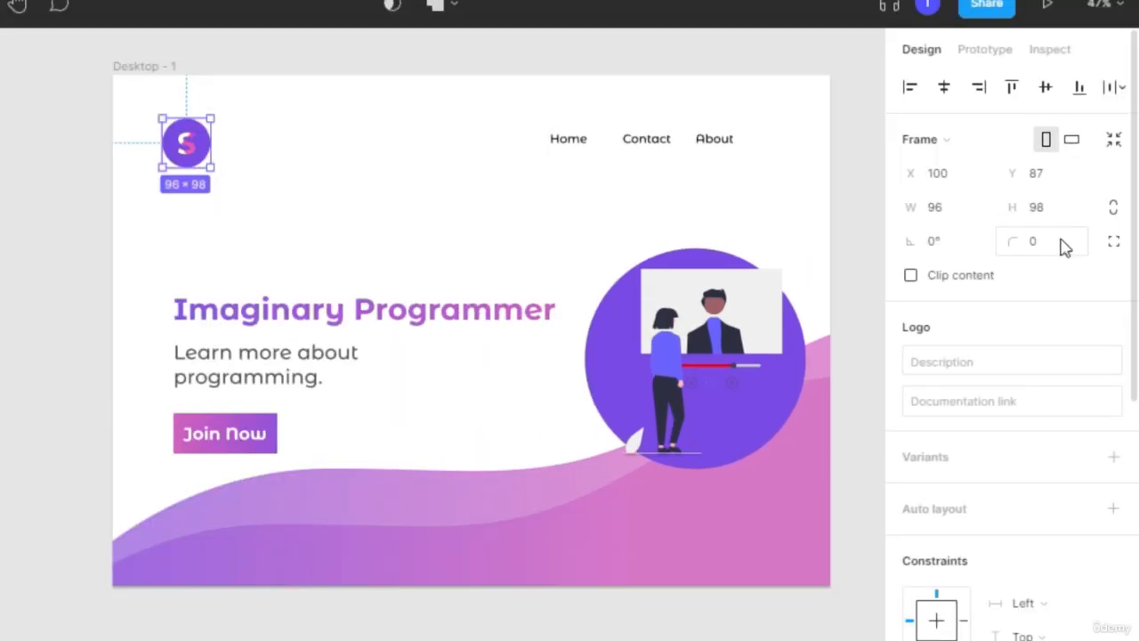
- Try a logo width of 105 and height of 200 without constrained proportions, and undo both size changes
click(957, 215)
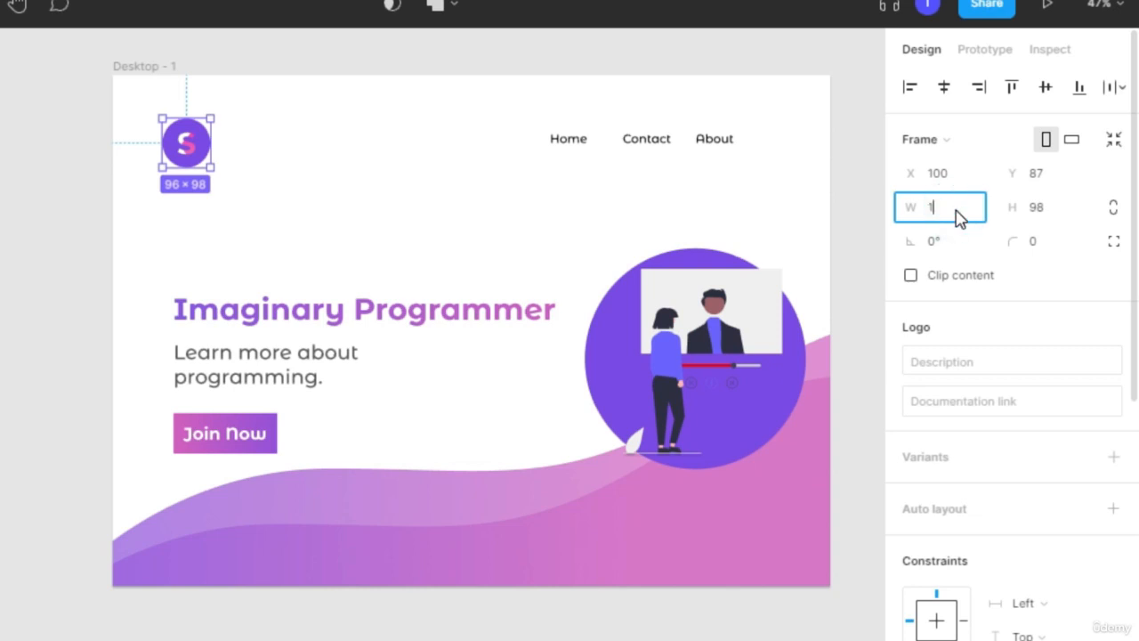
text(105)
key(Return)
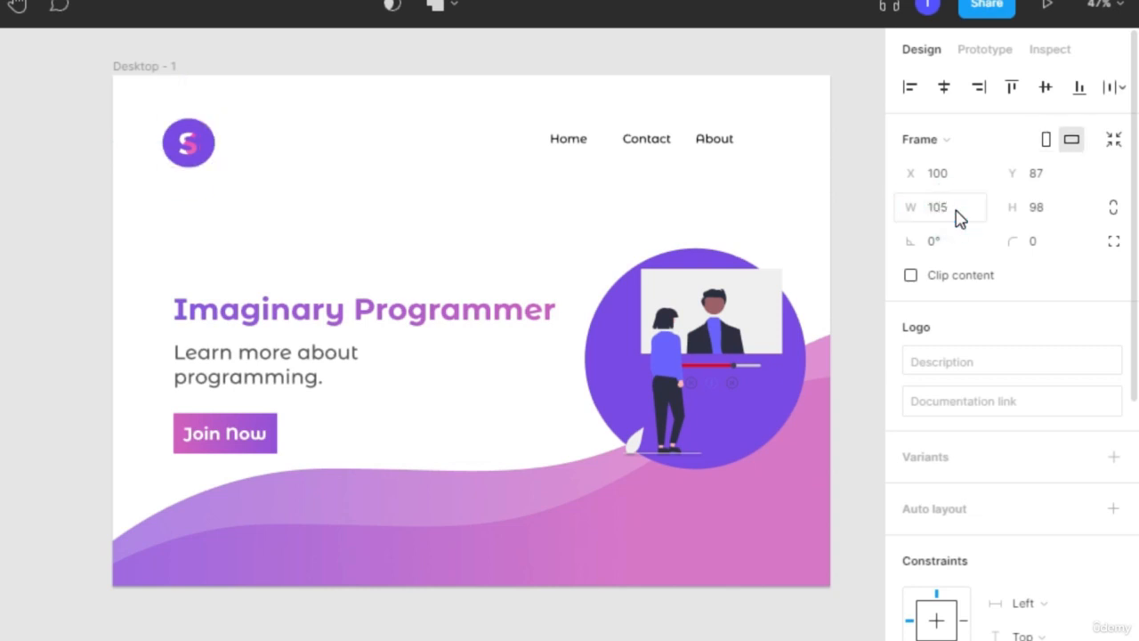
click(1056, 219)
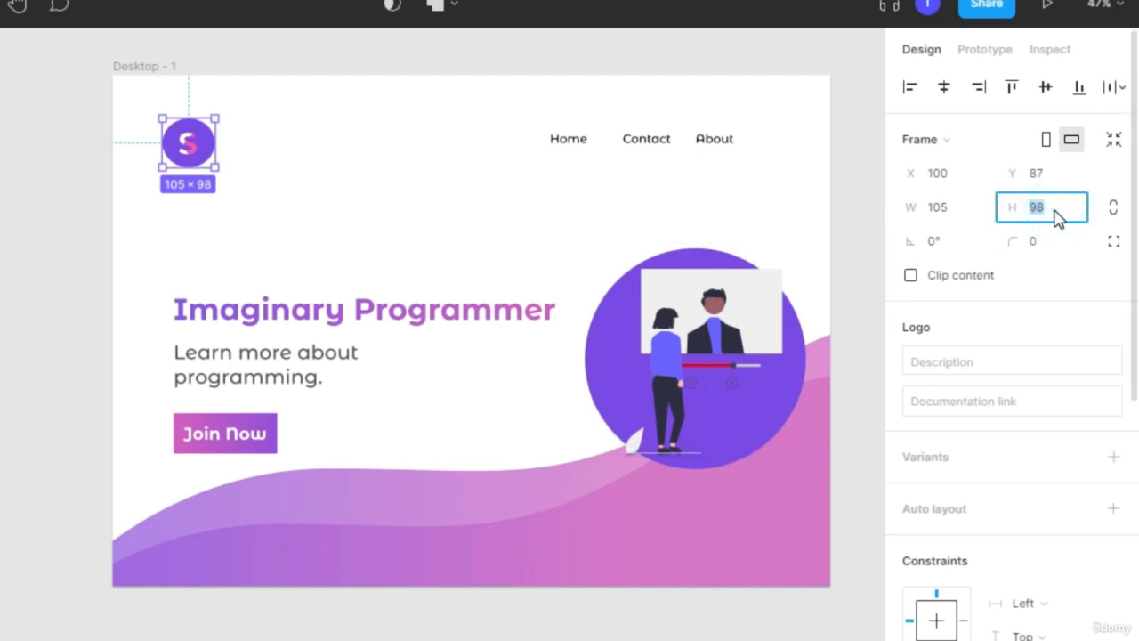
key(Return)
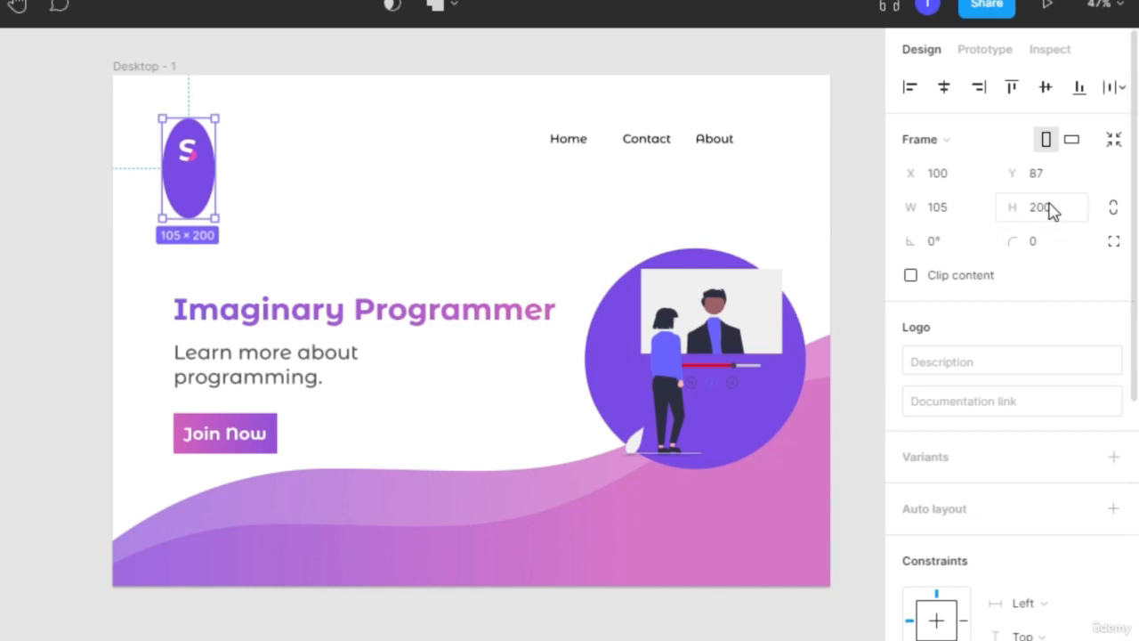
key(ctrl+z)
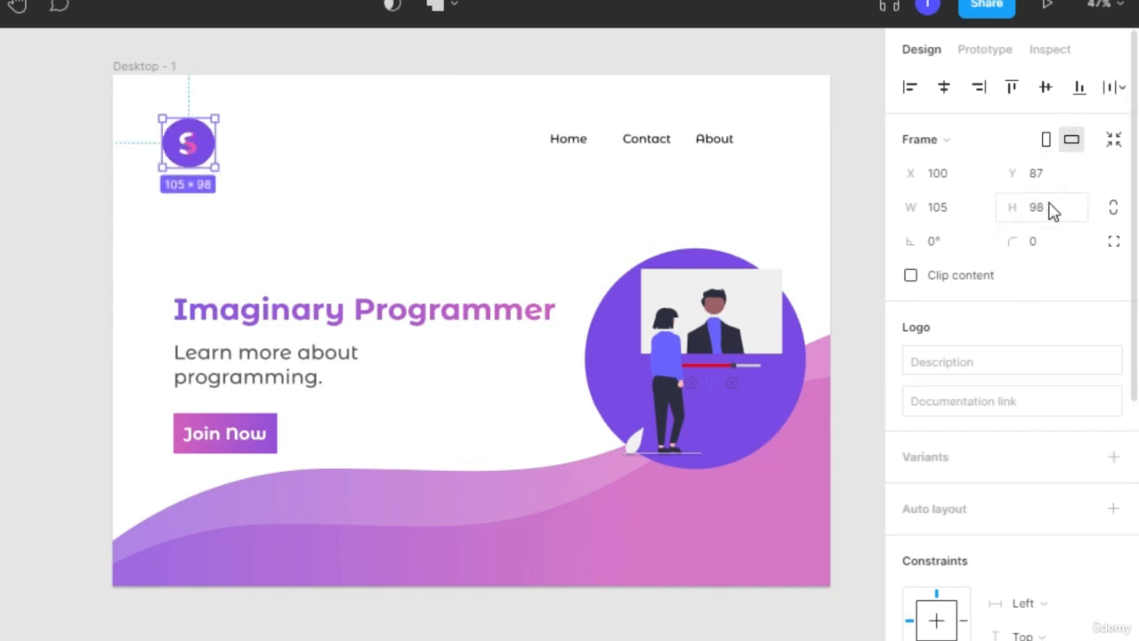
key(ctrl+z)
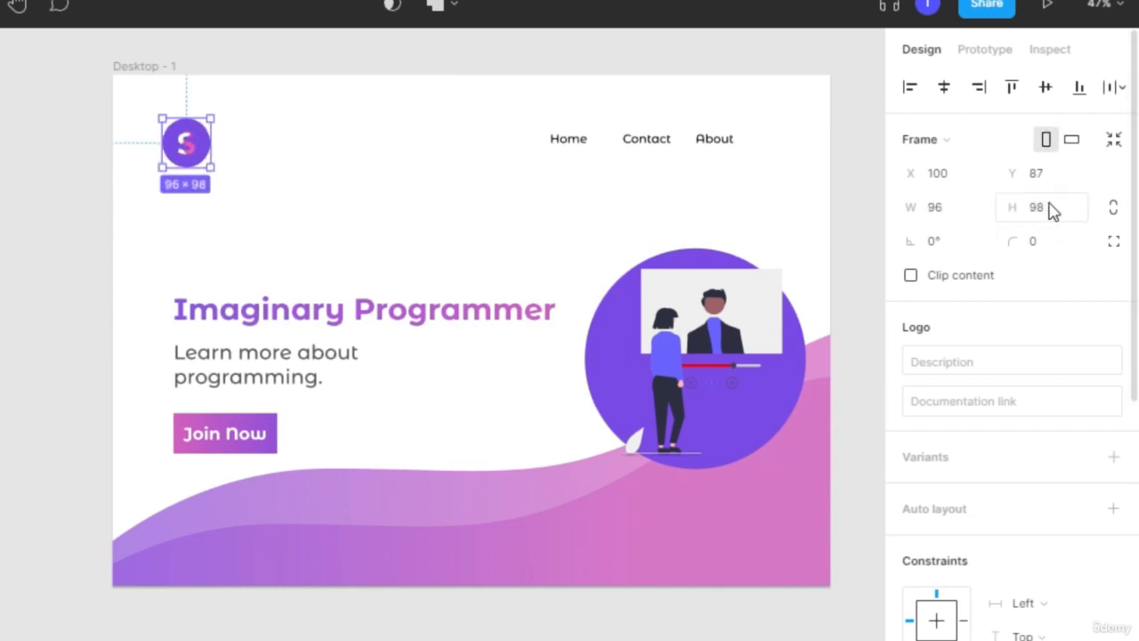
- Constrain the logo's proportions and set its height first to 200 and finally to 250
click(1117, 207)
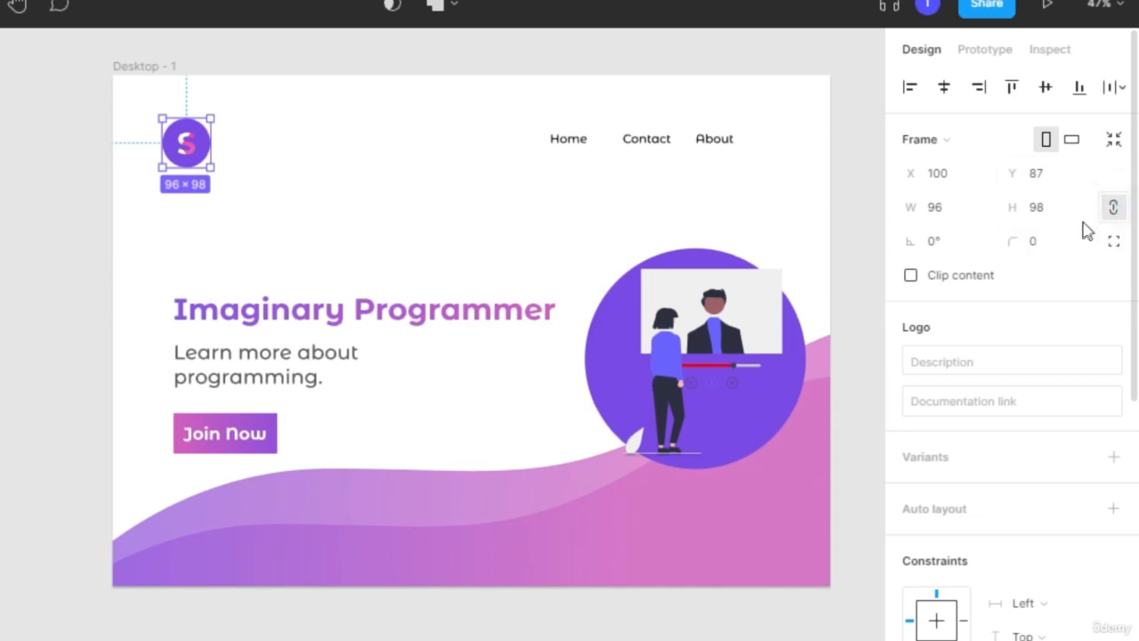
click(1044, 212)
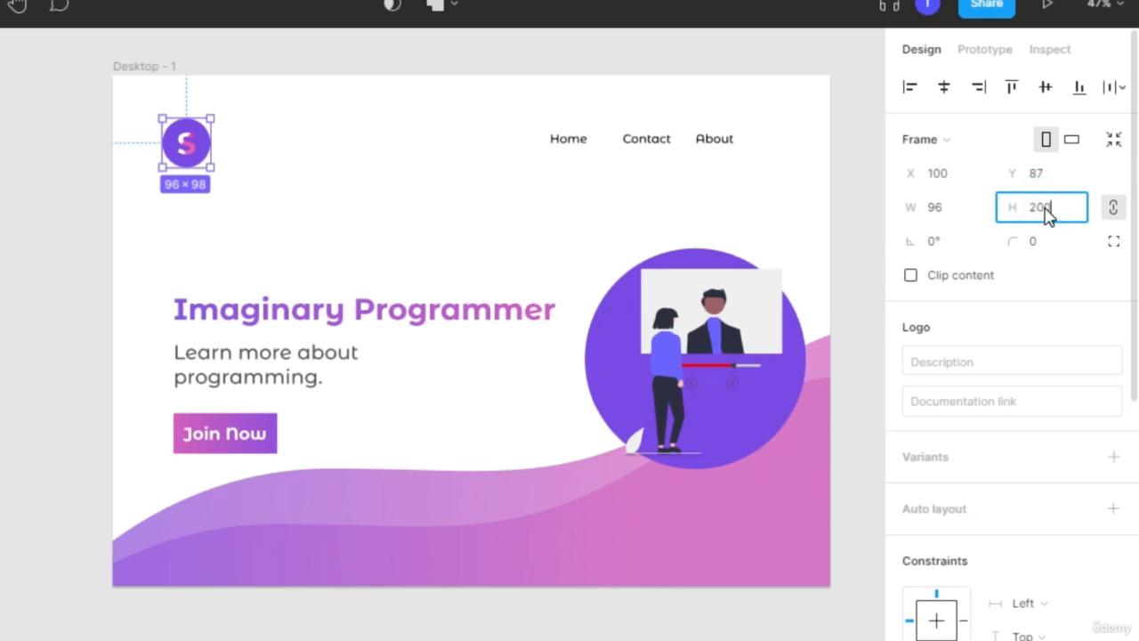
text(200)
key(Return)
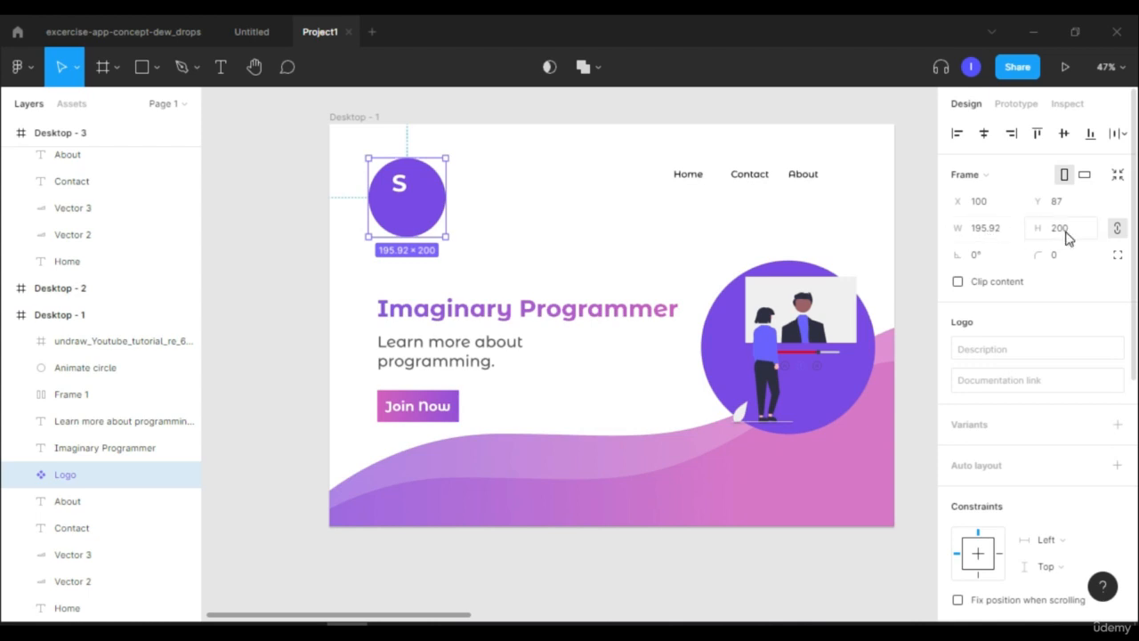
click(1067, 234)
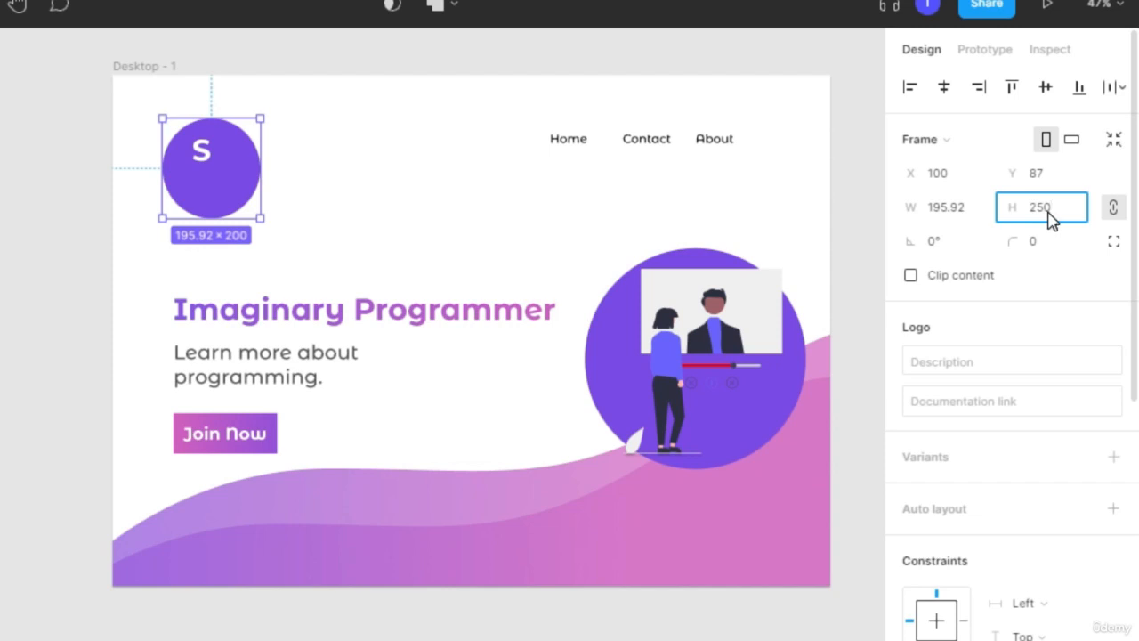
key(Return)
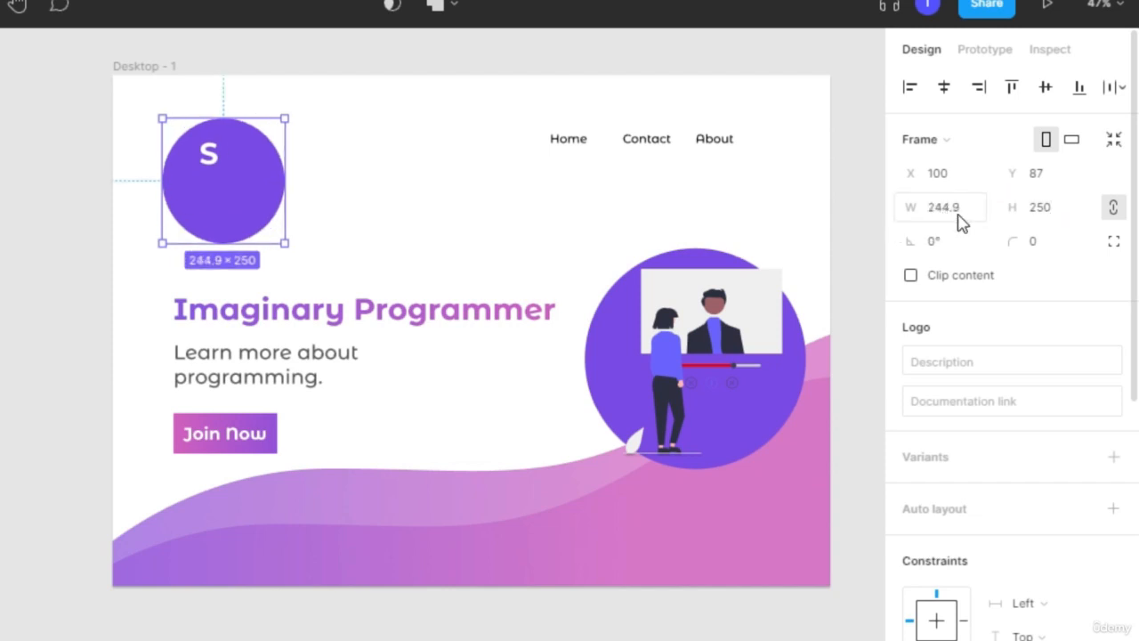
- Undo the logo's proportional height changes, keeping its proportions constrained
click(1043, 214)
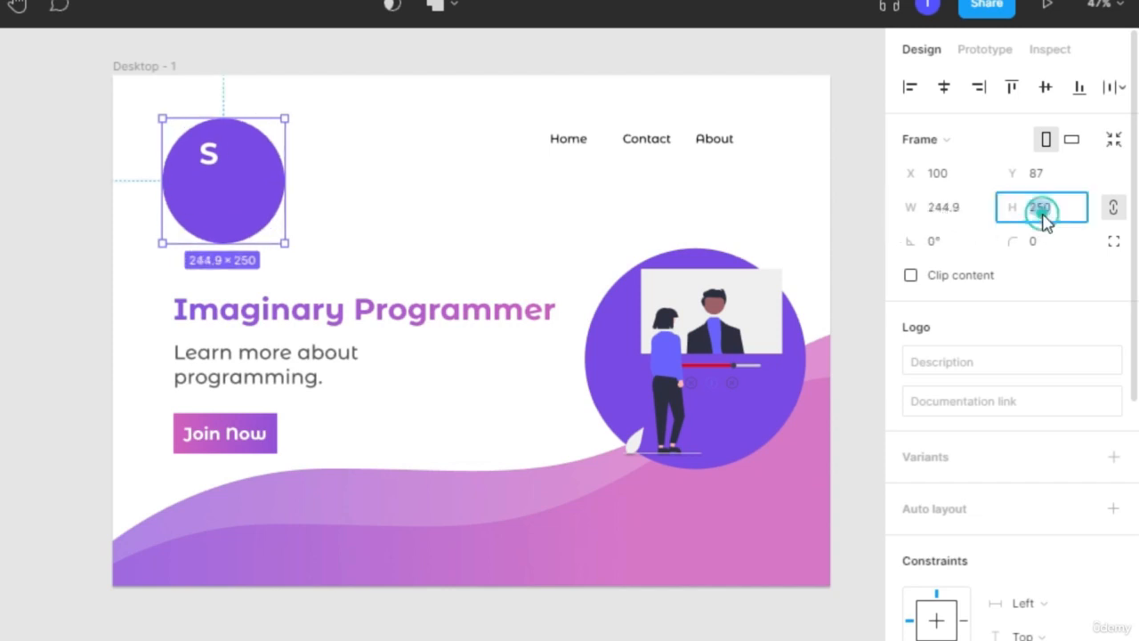
click(1111, 214)
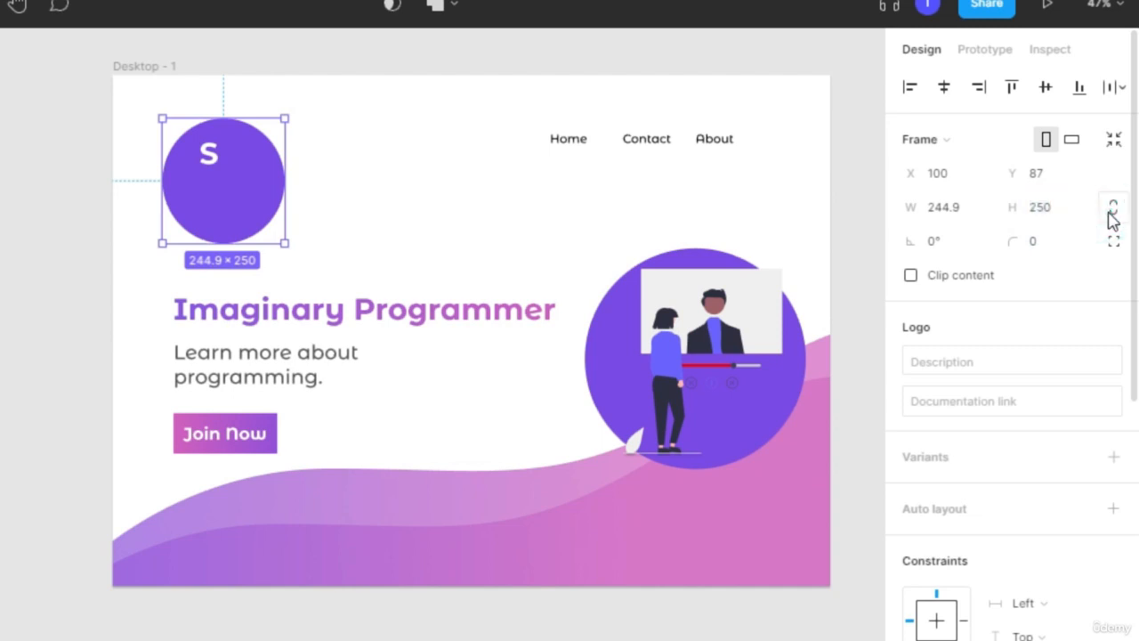
key(ctrl+z)
key(ctrl+z)
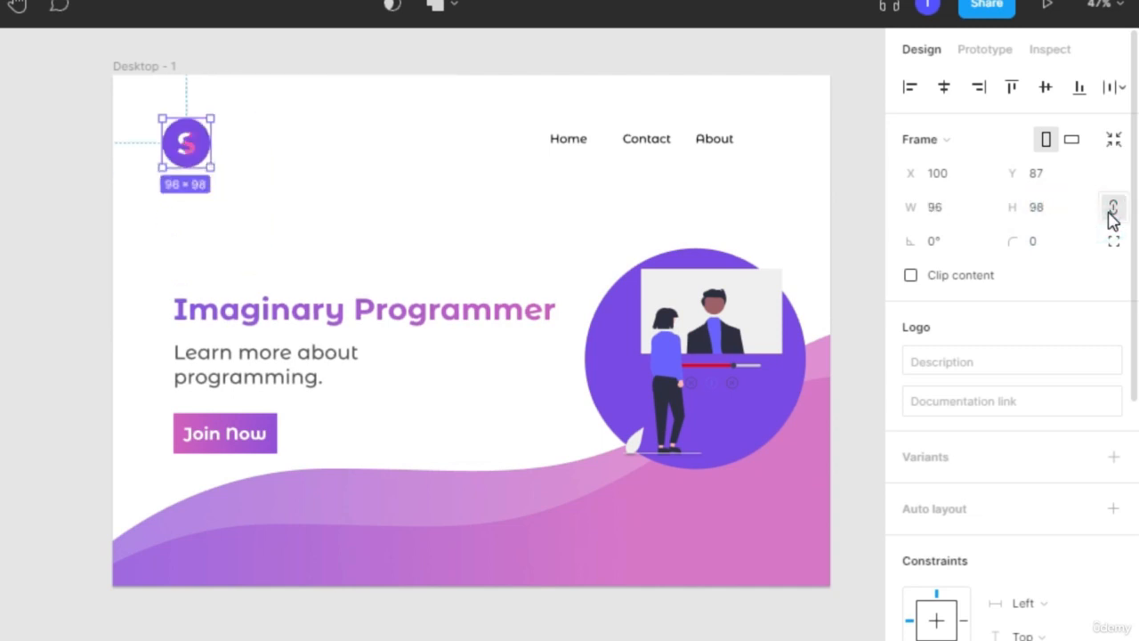
- Rotate the logo to 45 degrees
click(935, 244)
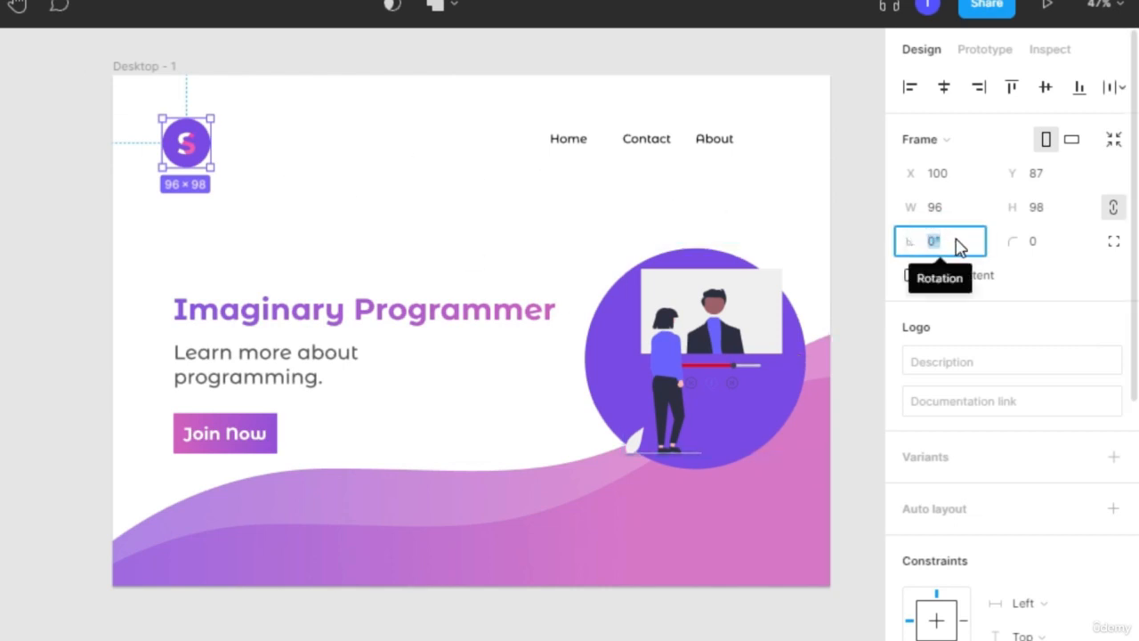
text(45)
key(Return)
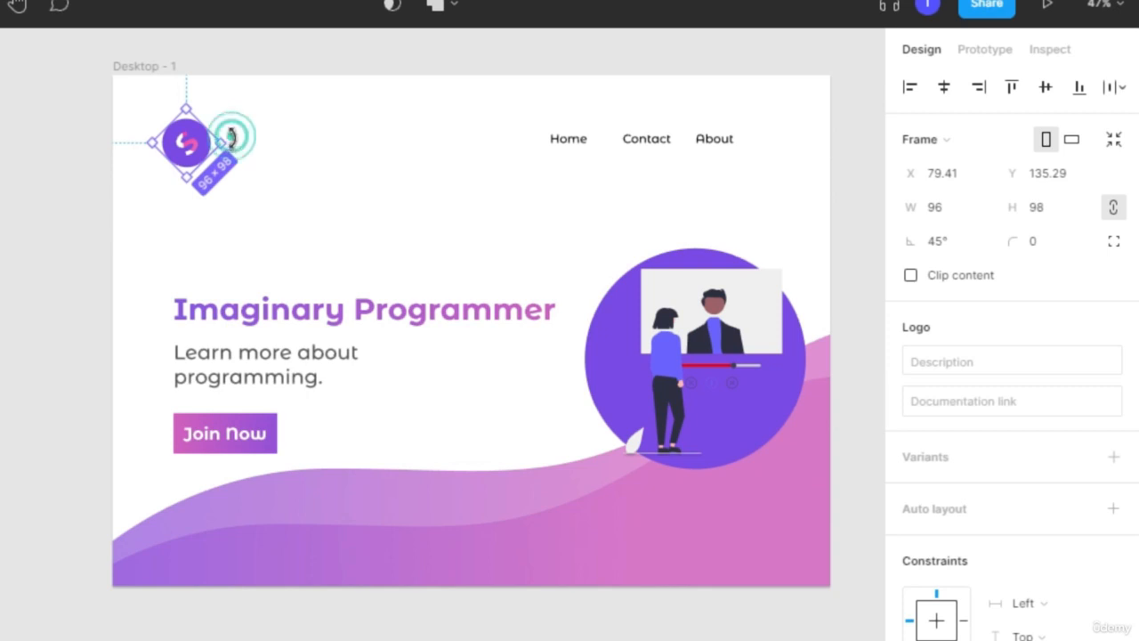
- Turn the logo back freehand to about 1.26 degrees, and set its rotation to exactly 0
drag(228, 138, 218, 165)
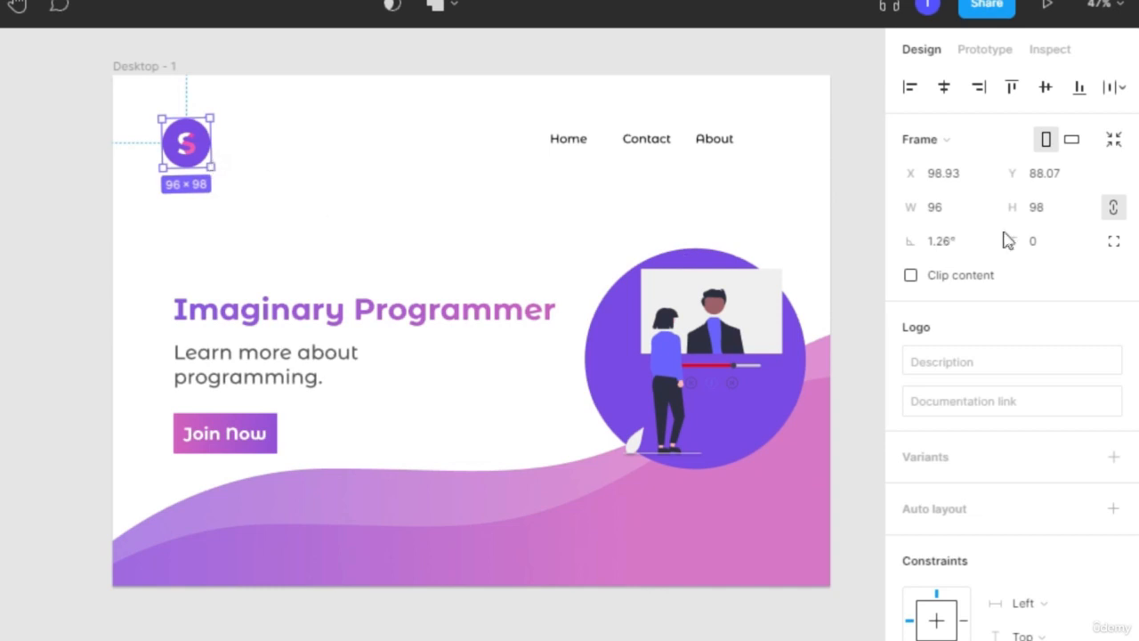
click(948, 250)
text(0)
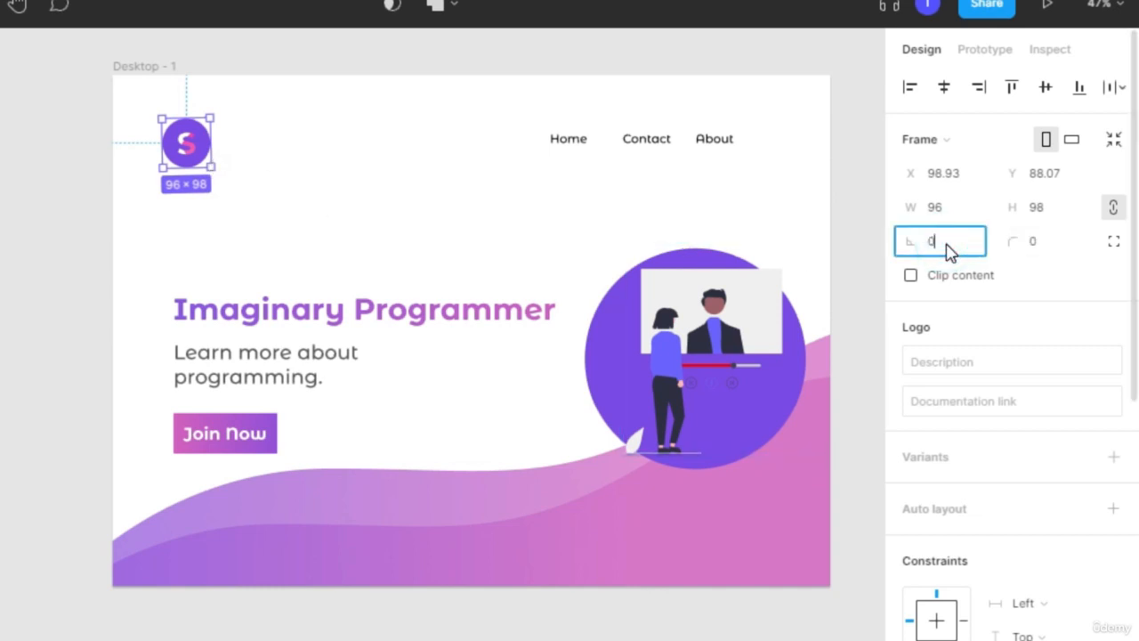
key(Return)
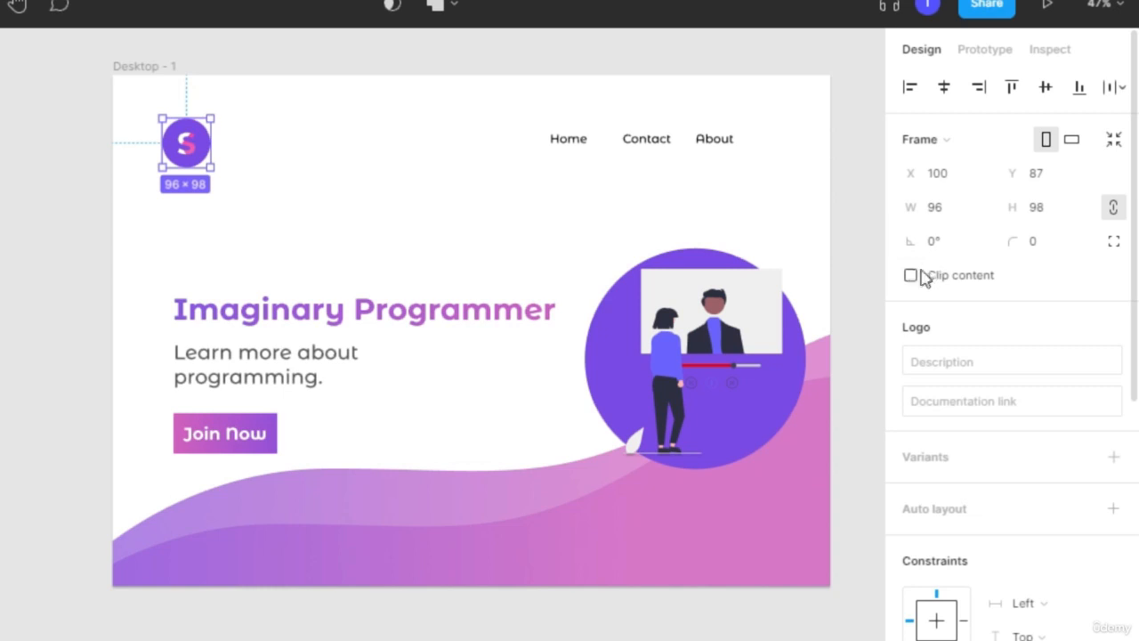
- Draw a rectangle of about 369 × 369 over the centre of the Desktop - 1 frame, beside the purple illustration circle
click(1048, 248)
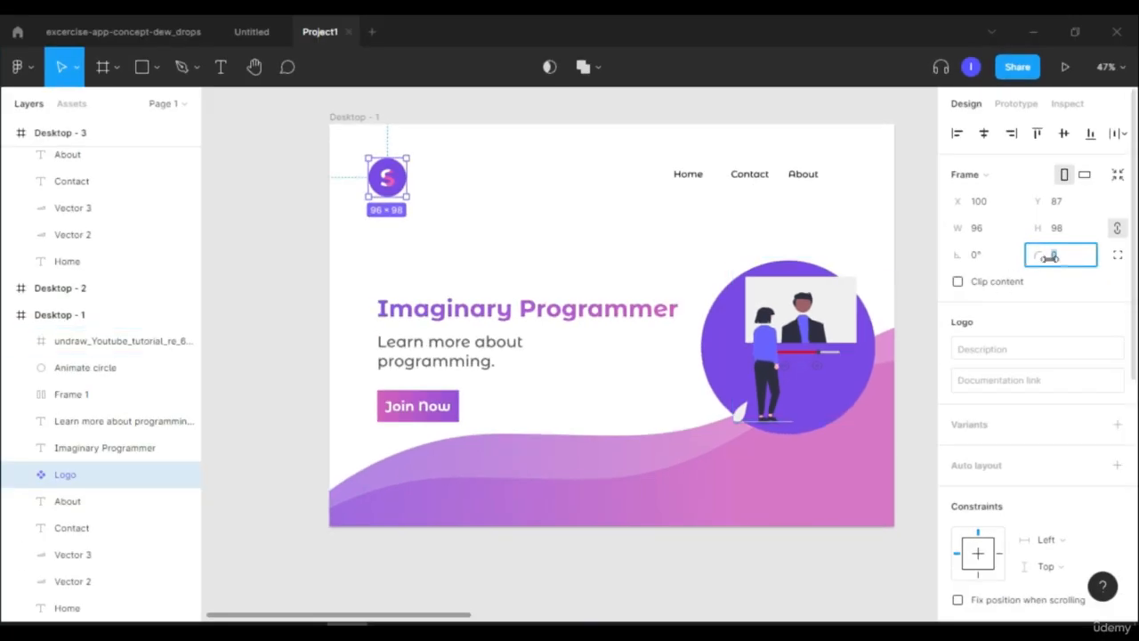
click(600, 234)
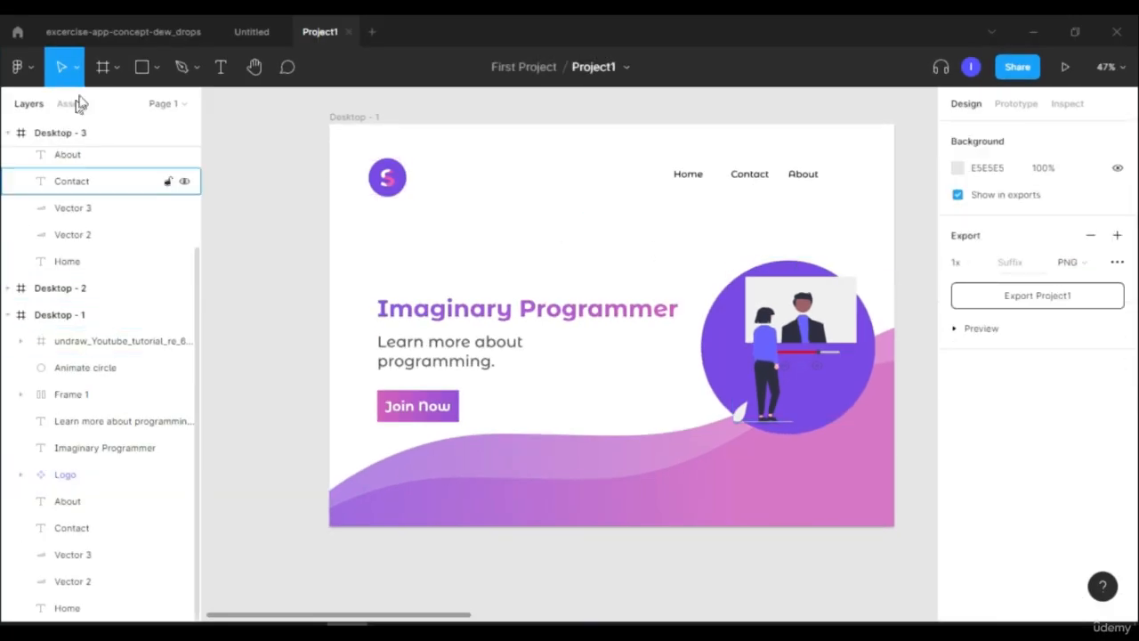
click(157, 70)
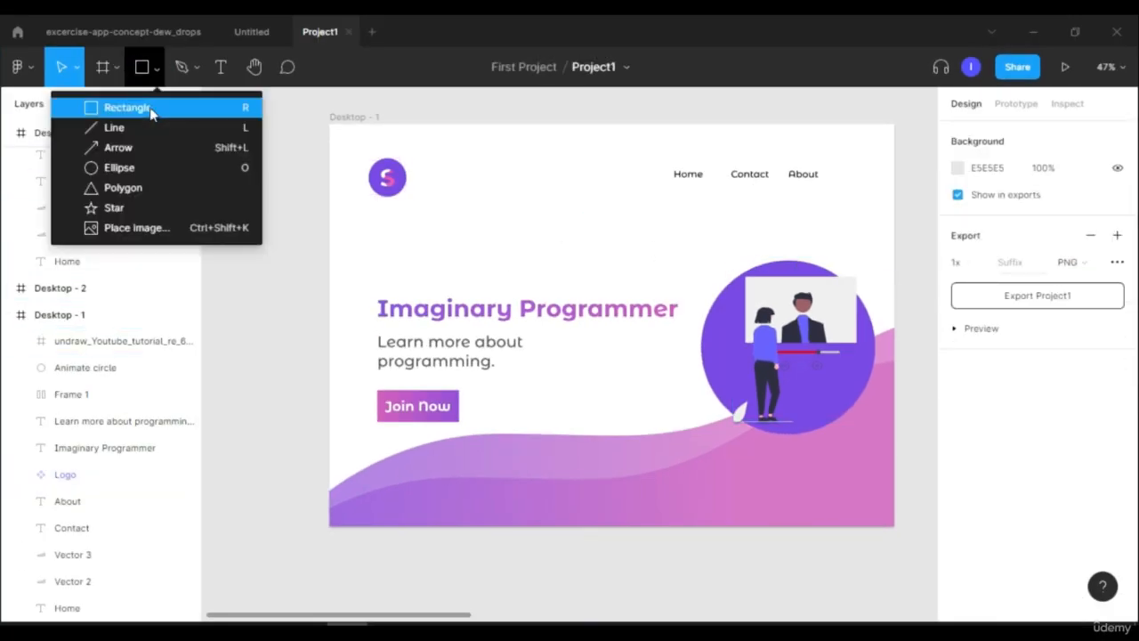
click(142, 110)
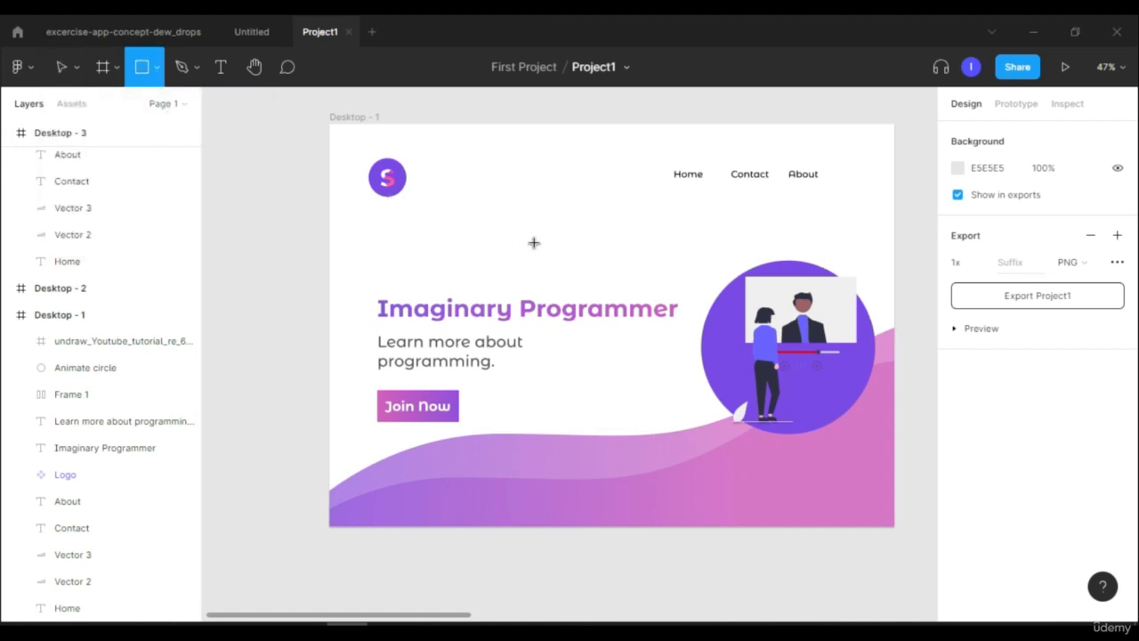
drag(534, 242, 678, 359)
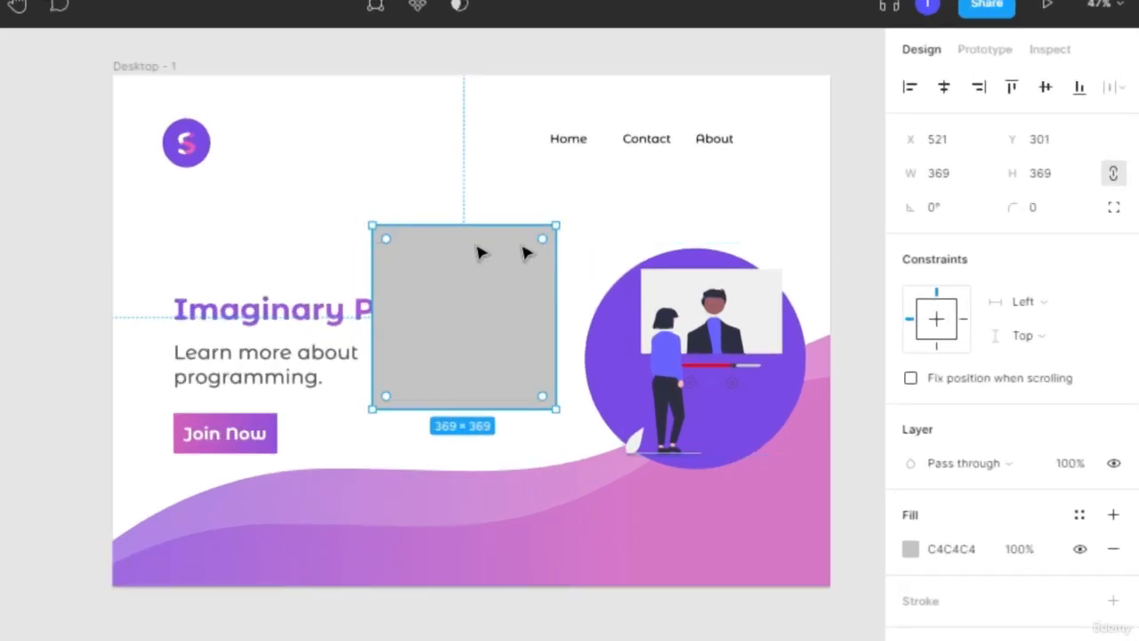
- Set the grey square's corner radius to 50 and move it to about X 416, Y 304
click(1028, 209)
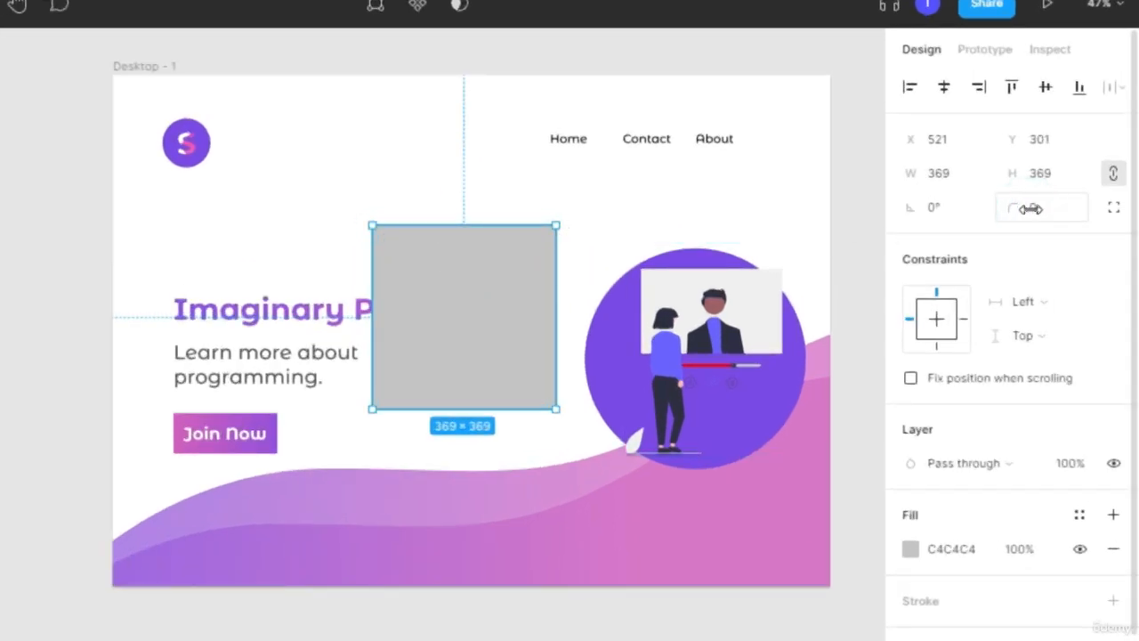
click(1045, 215)
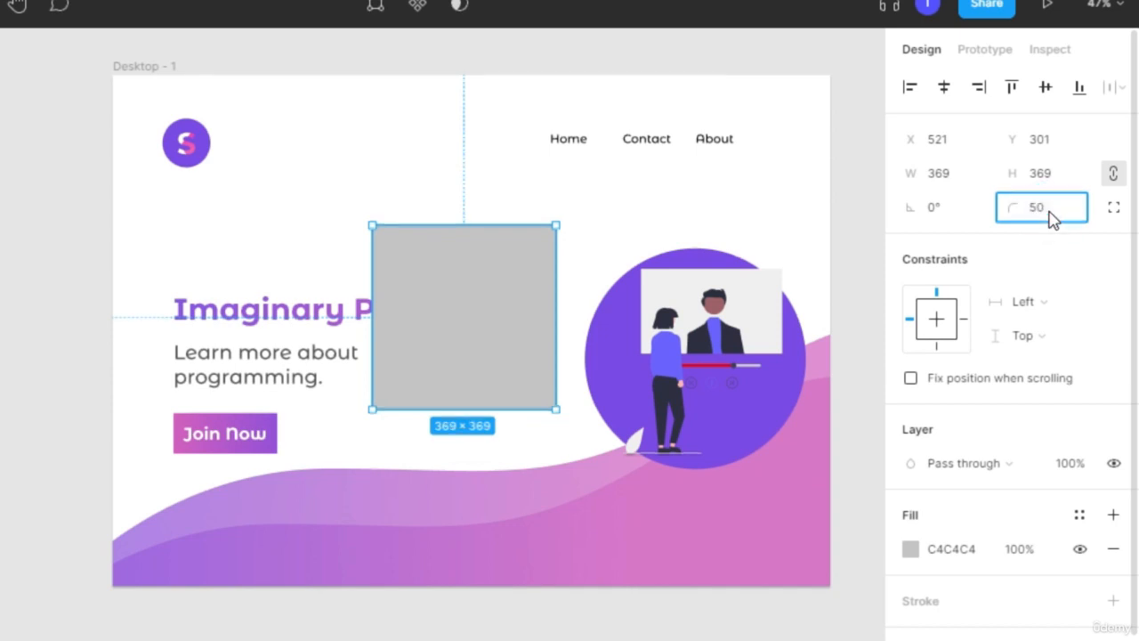
key(Return)
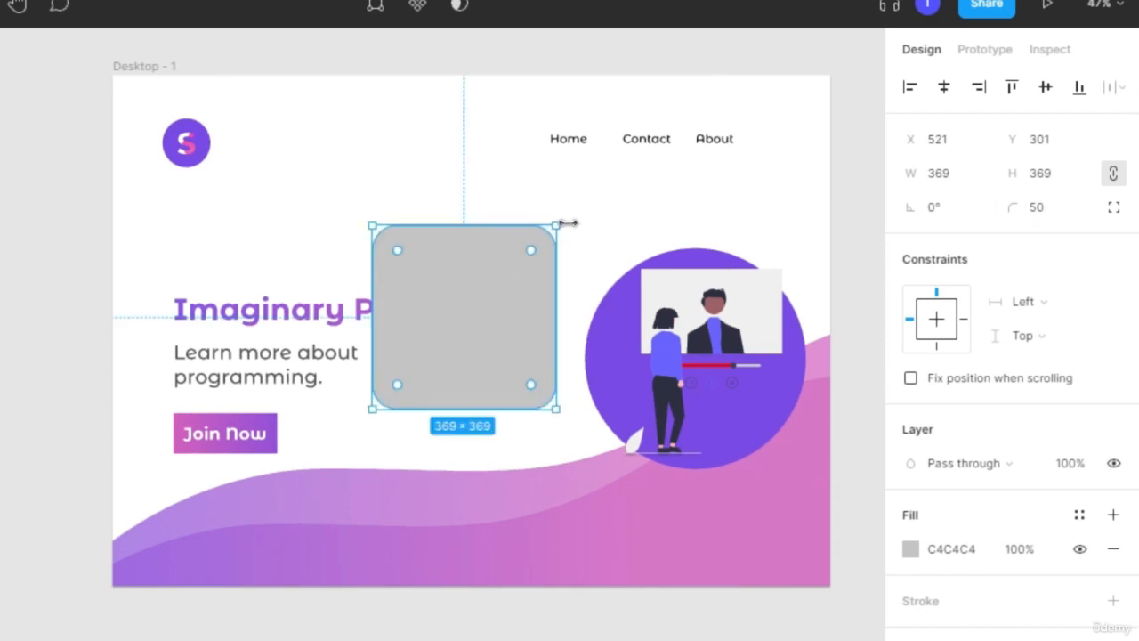
click(401, 169)
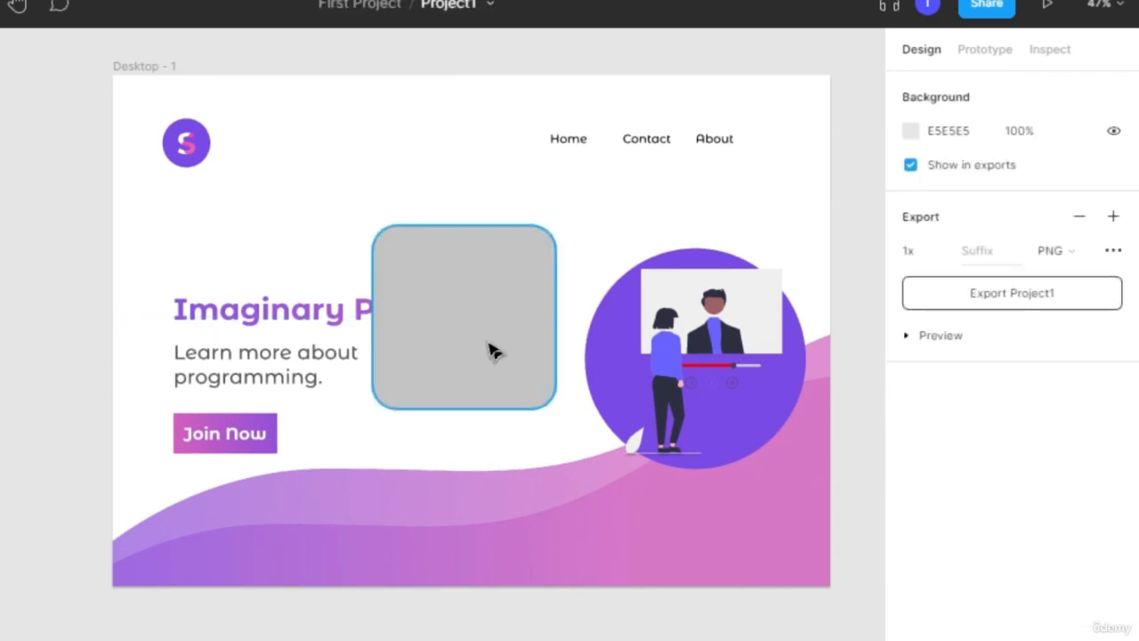
drag(485, 338, 430, 336)
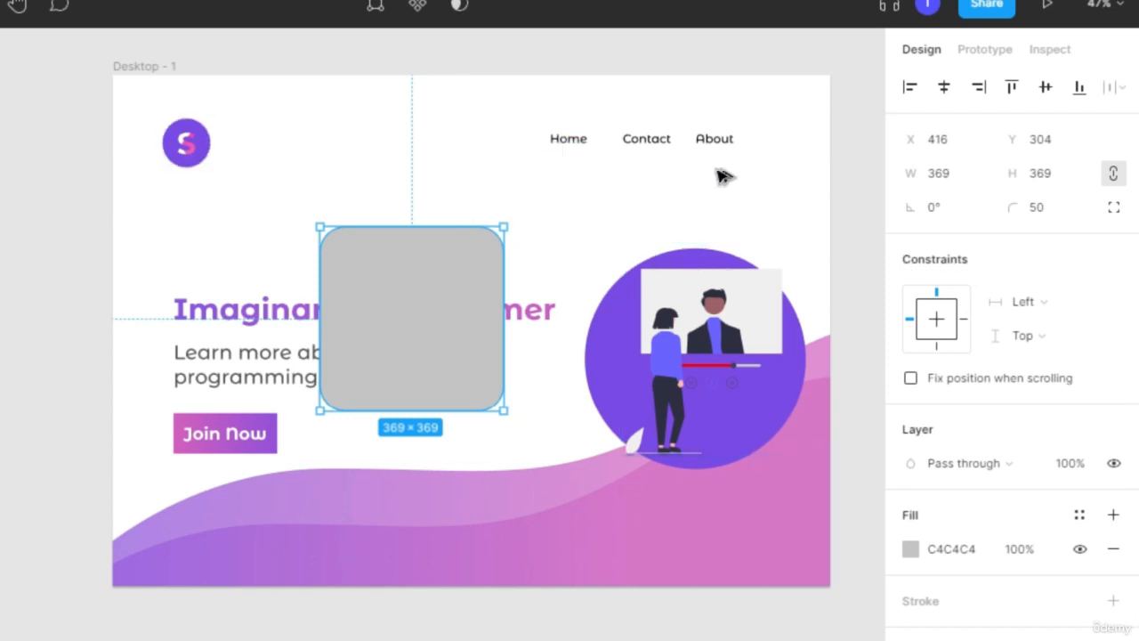
- Set the logo's constraints to Right horizontally and Bottom vertically
click(196, 158)
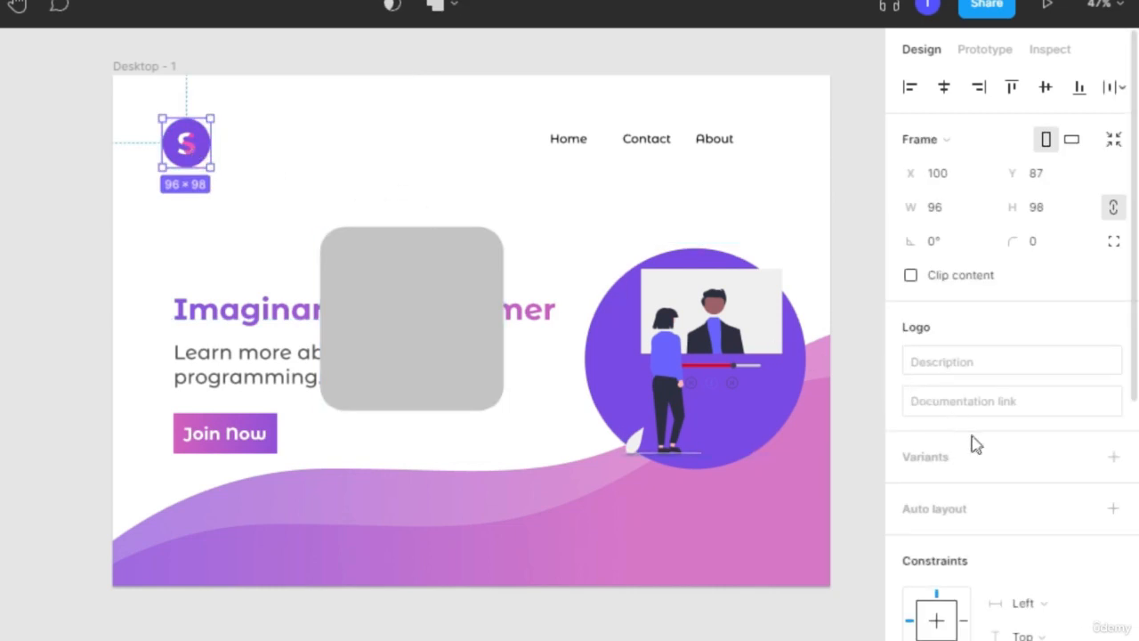
scroll(1005, 534, down, 5)
scroll(1024, 378, down, 5)
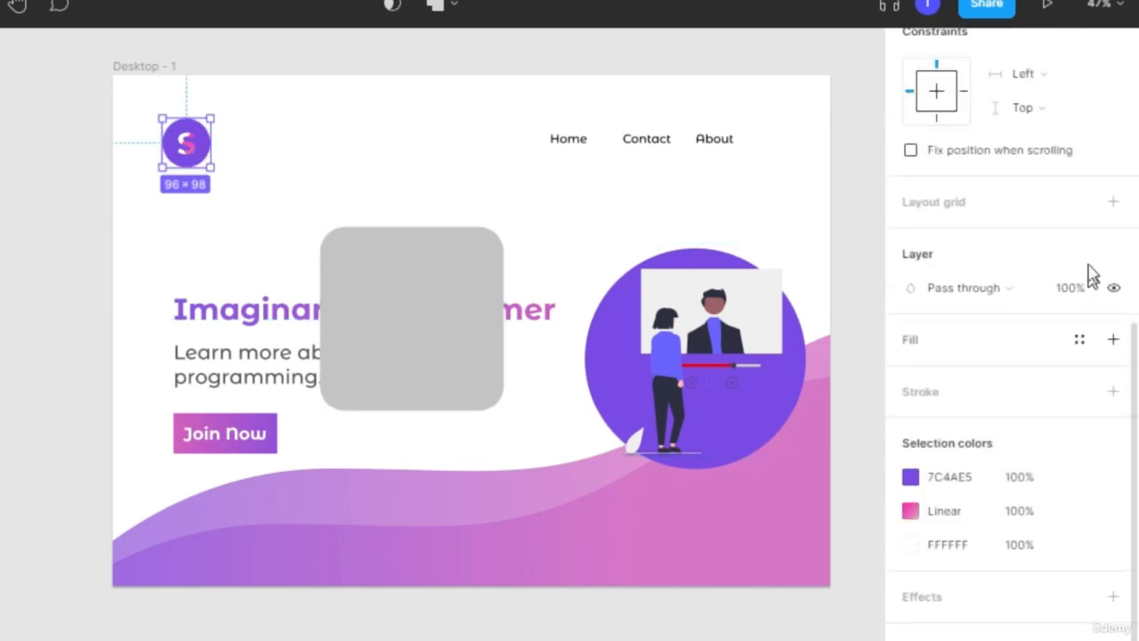
scroll(1063, 275, up, 5)
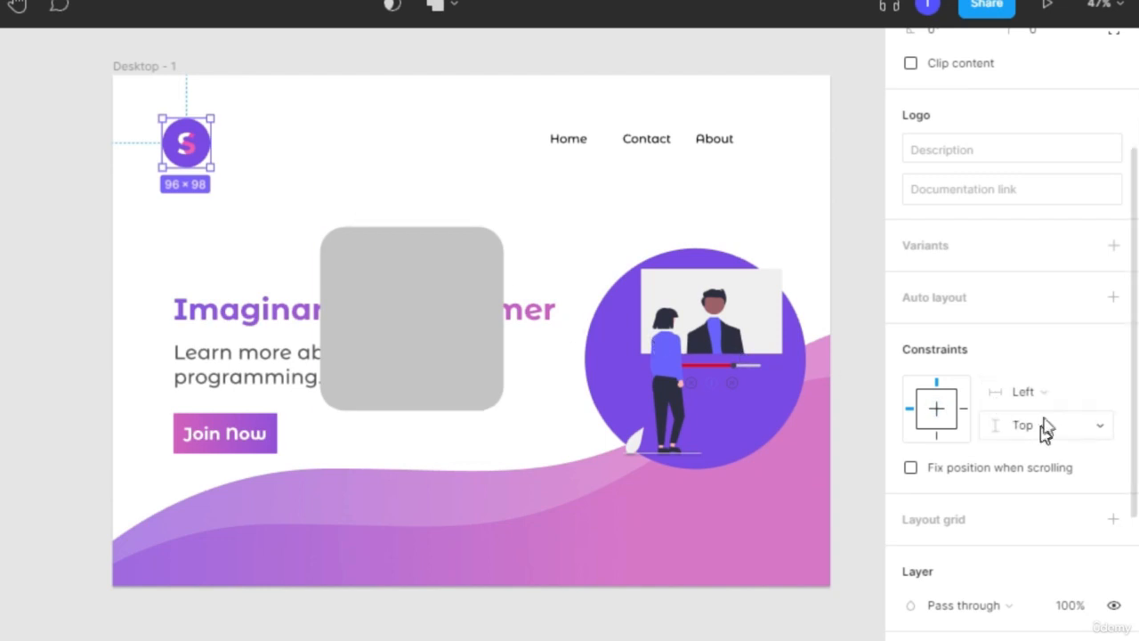
click(1056, 394)
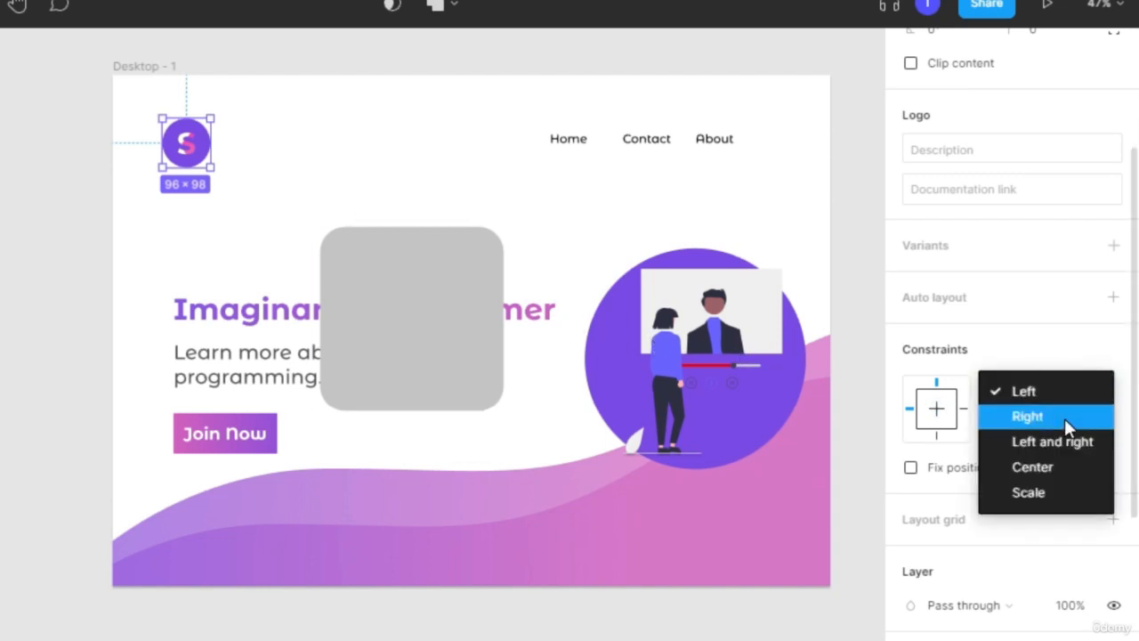
click(1064, 418)
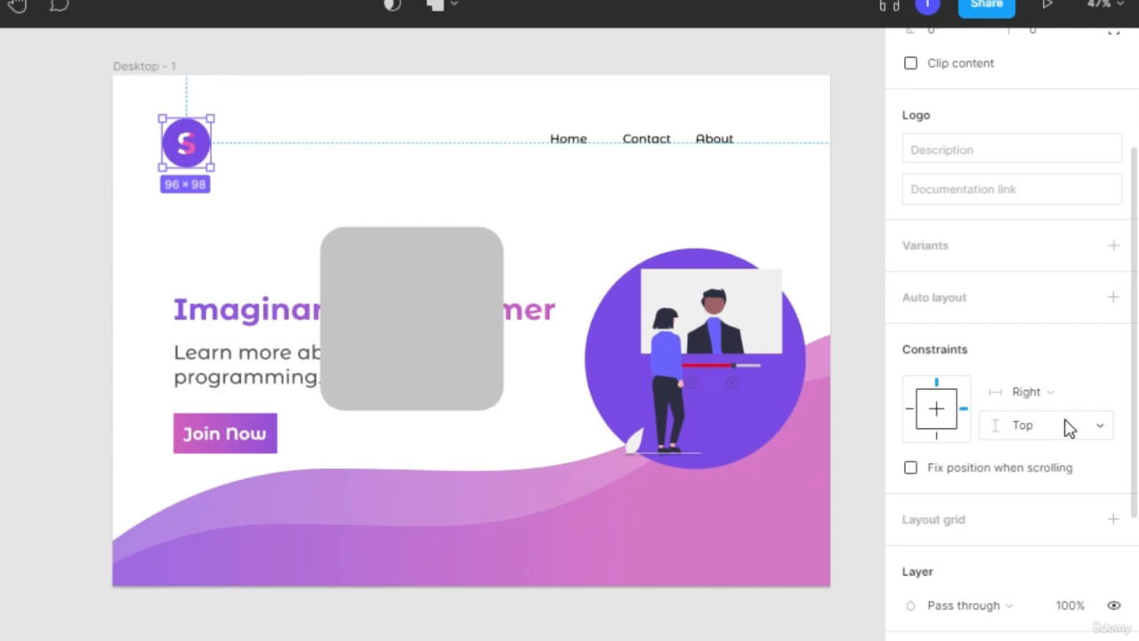
click(1068, 425)
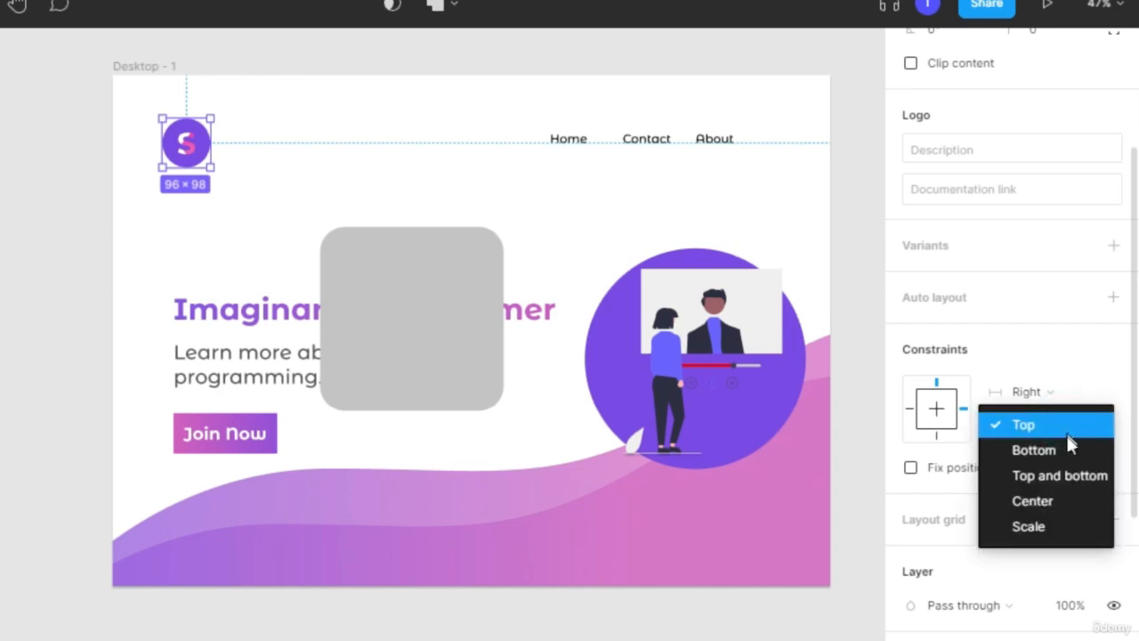
click(1071, 447)
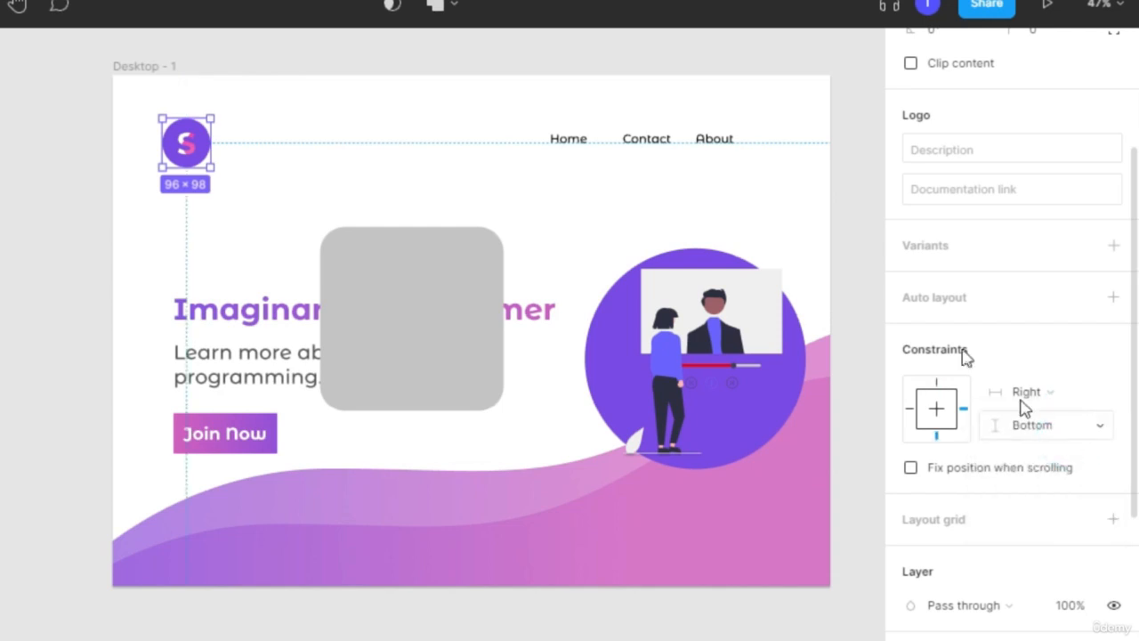
- Try narrowing the Desktop - 1 frame to about 920 wide to test the logo's constraints, and undo the resize
click(777, 207)
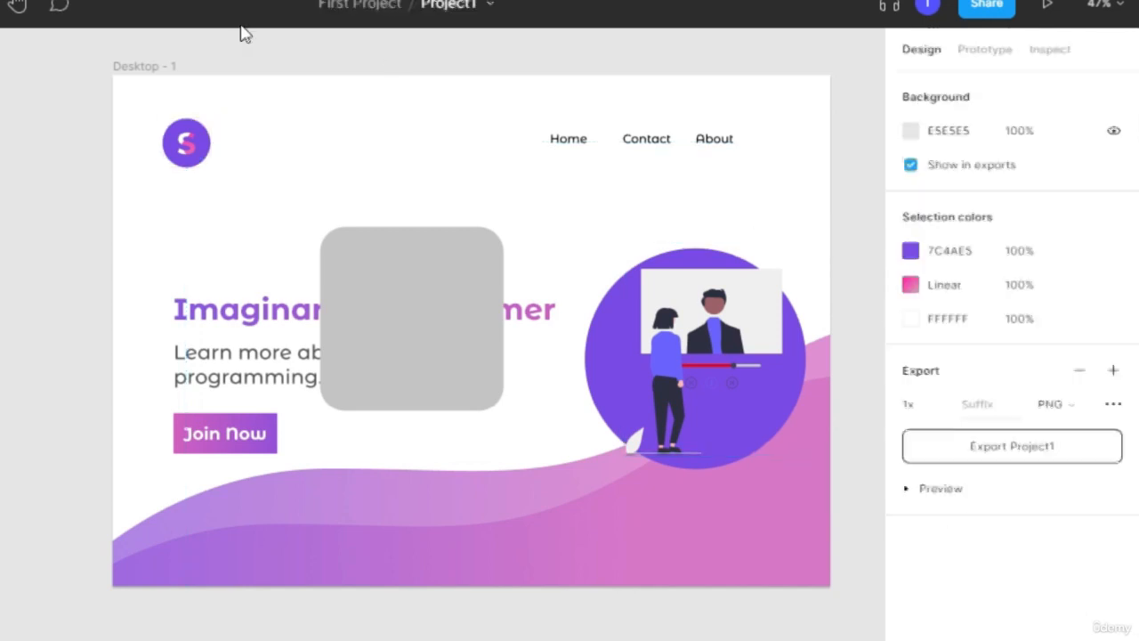
click(150, 62)
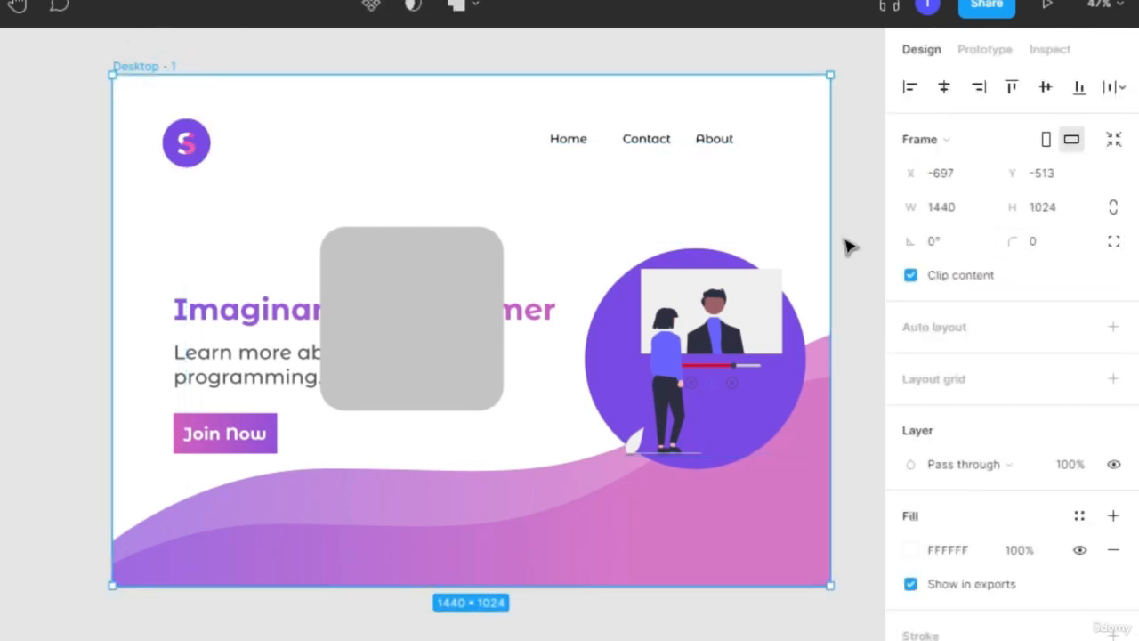
drag(827, 234, 570, 301)
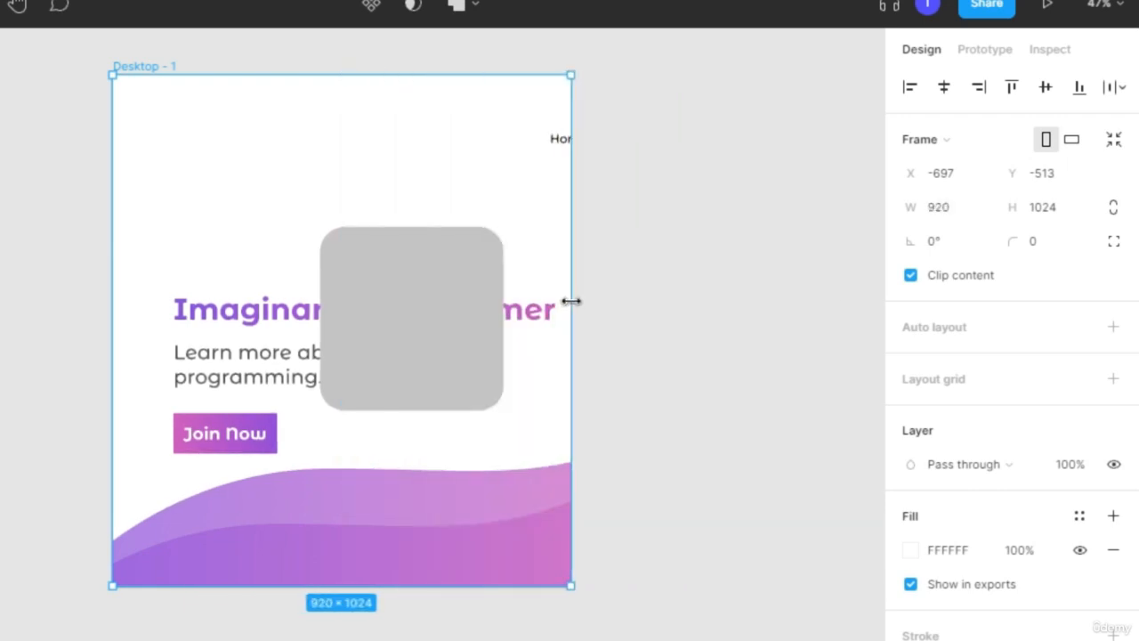
key(ctrl+z)
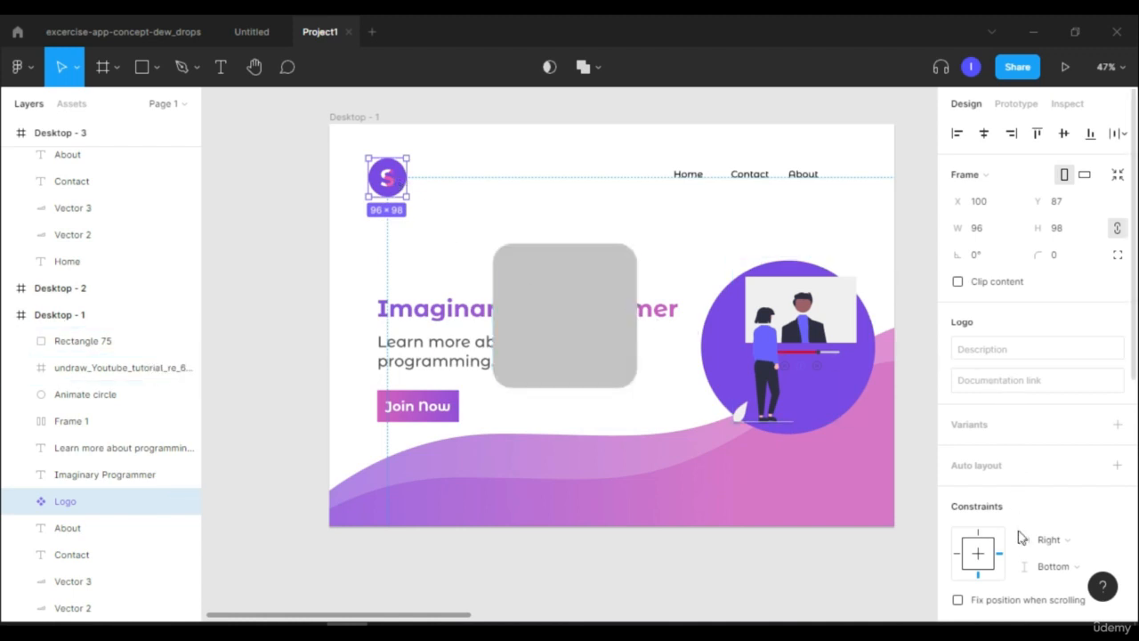
- Set the logo's constraints to Left horizontally and Top vertically, and deselect it
scroll(1000, 472, down, 5)
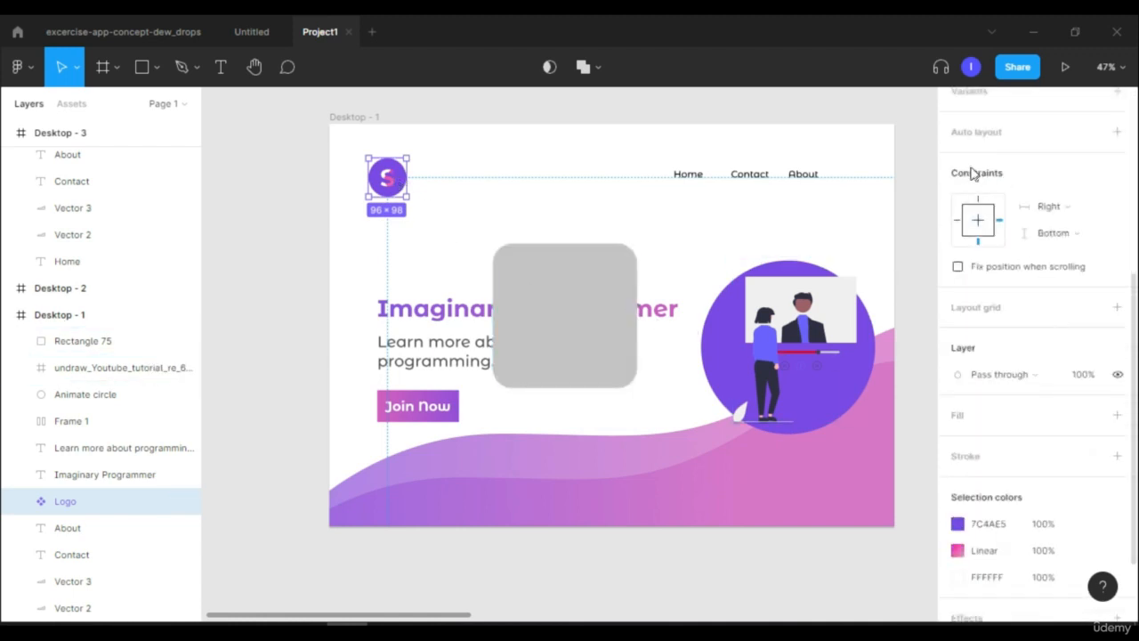
click(1060, 218)
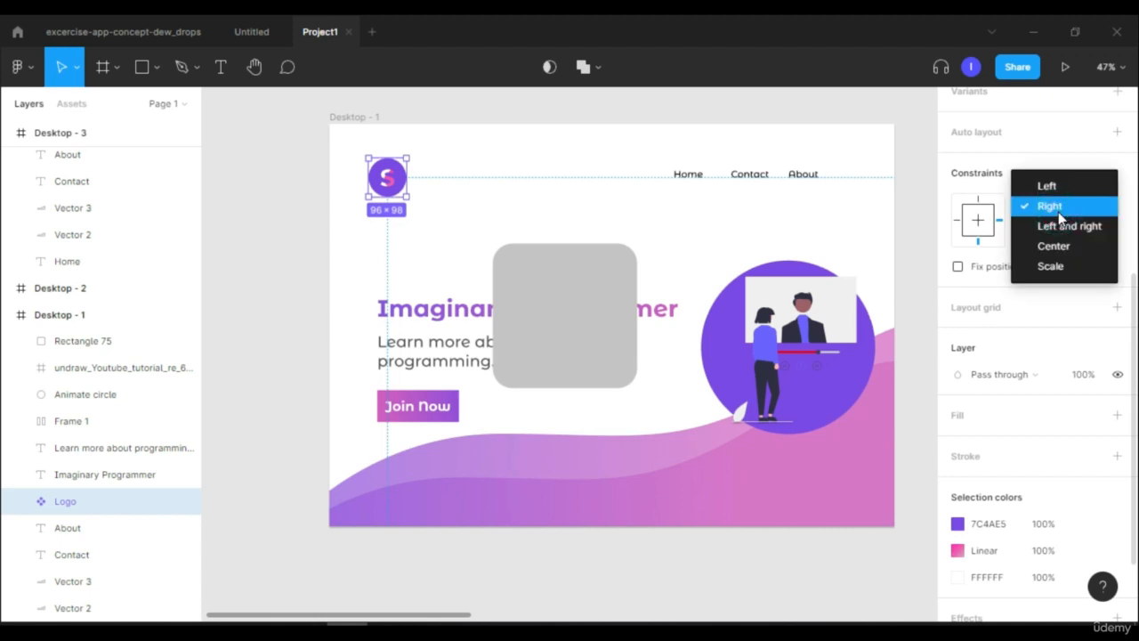
click(1069, 182)
click(1085, 237)
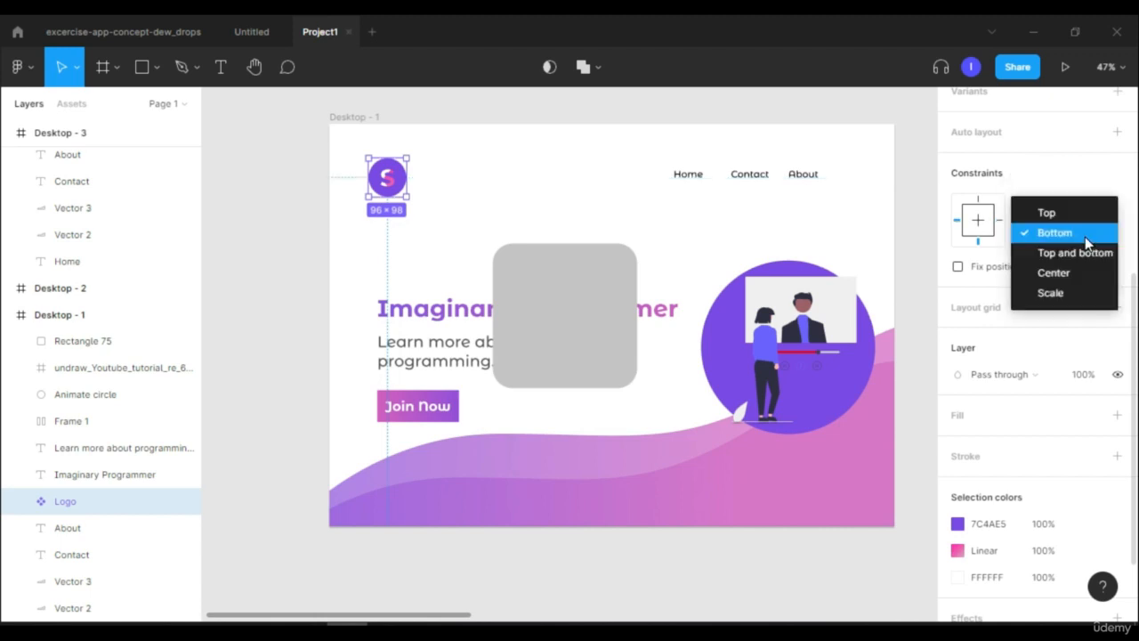
click(1061, 213)
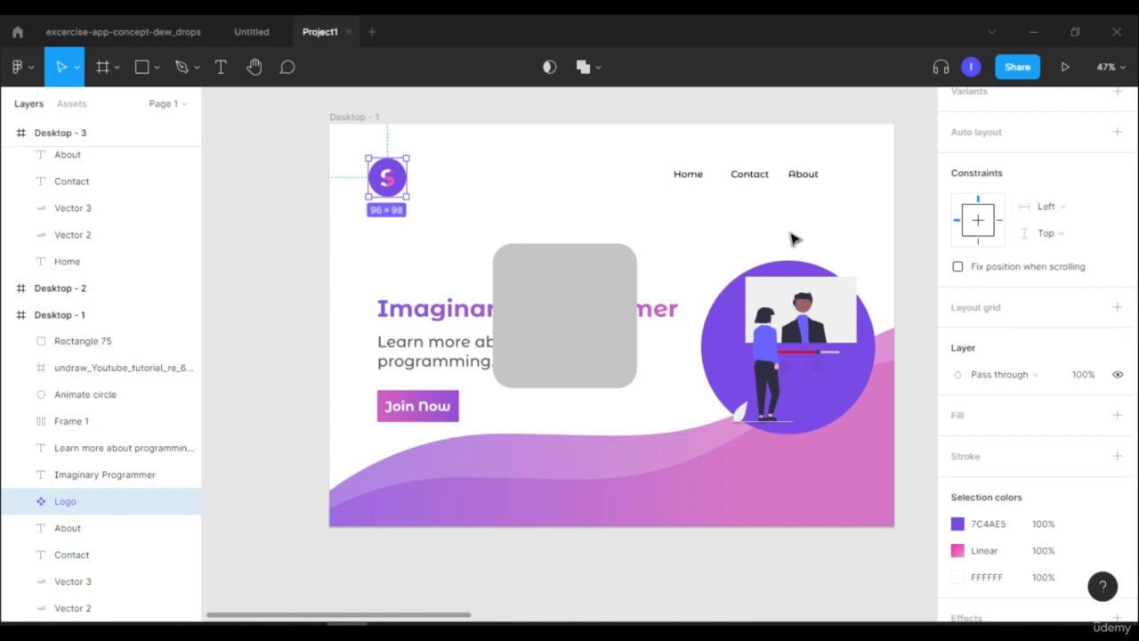
click(875, 222)
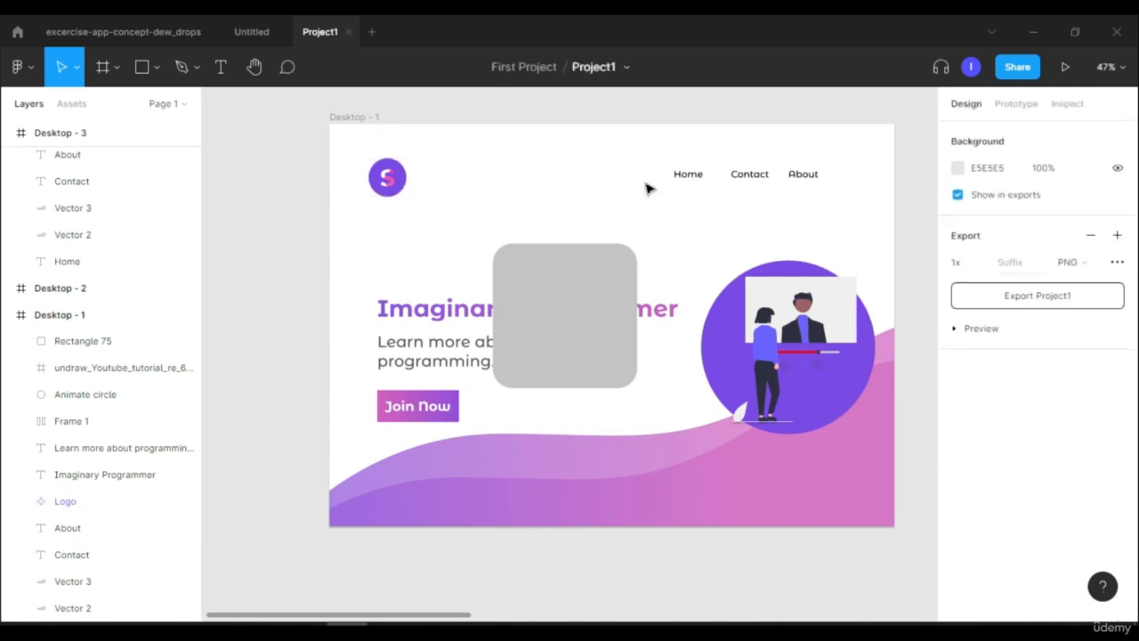
- Narrow the Desktop - 1 frame from its right edge to test the logo's constraints, and widen it back to 1440
click(369, 117)
drag(894, 239, 528, 240)
drag(632, 293, 894, 282)
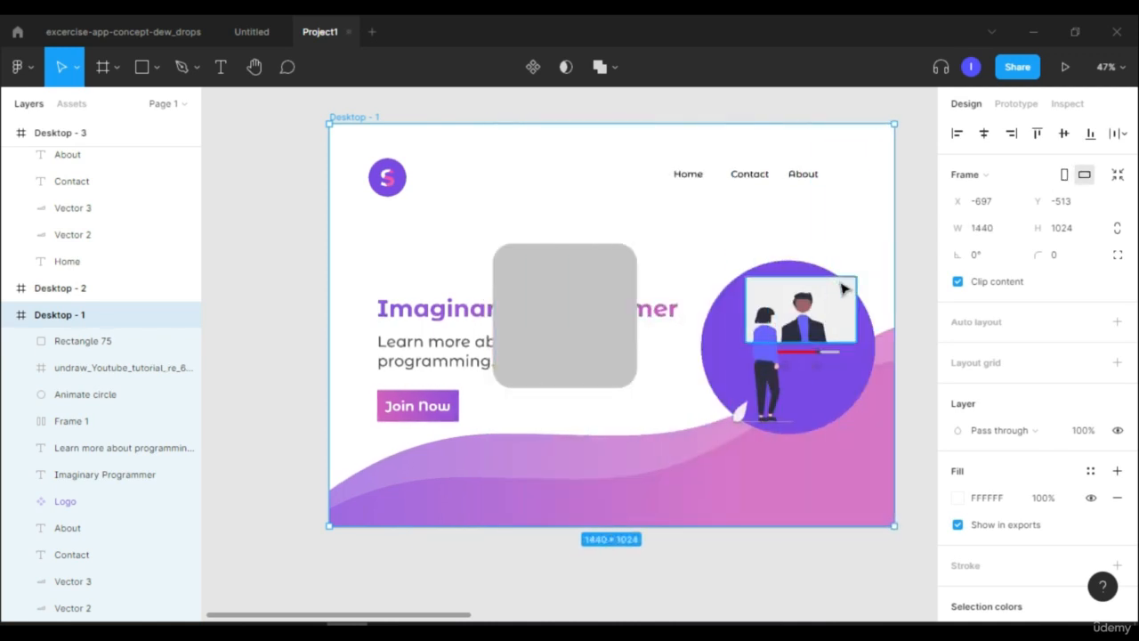
click(579, 209)
click(693, 179)
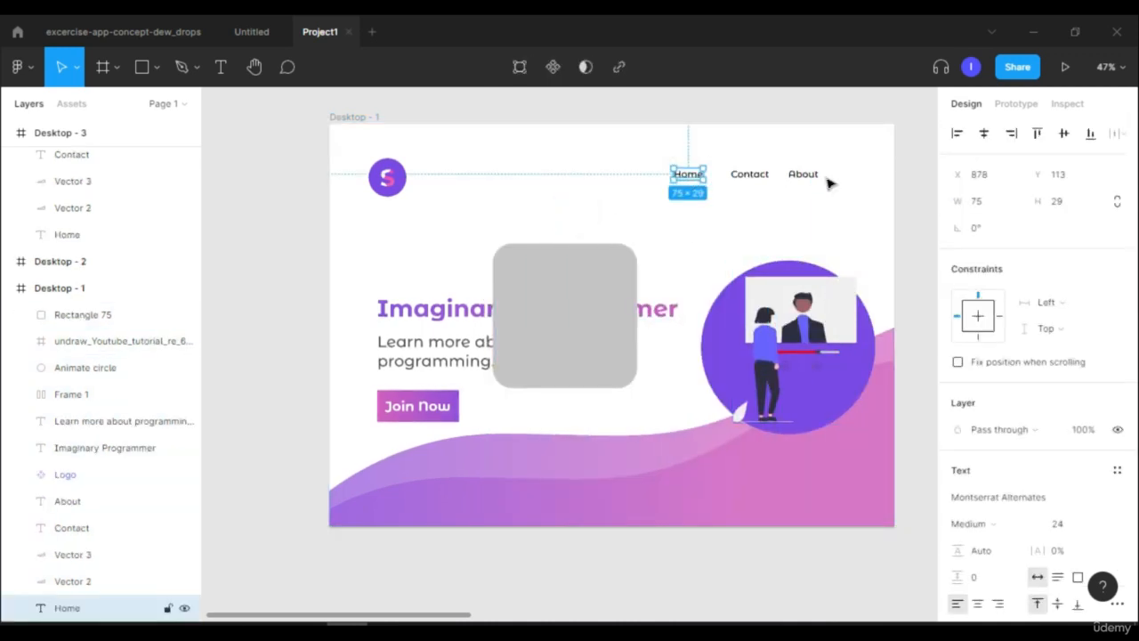
click(686, 190)
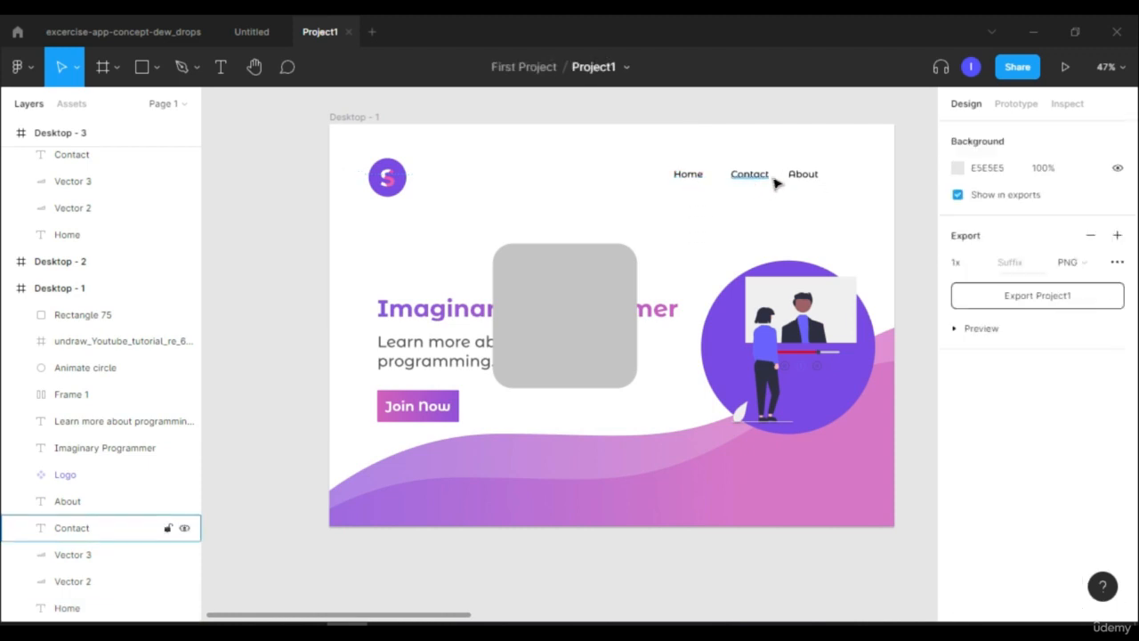
click(688, 172)
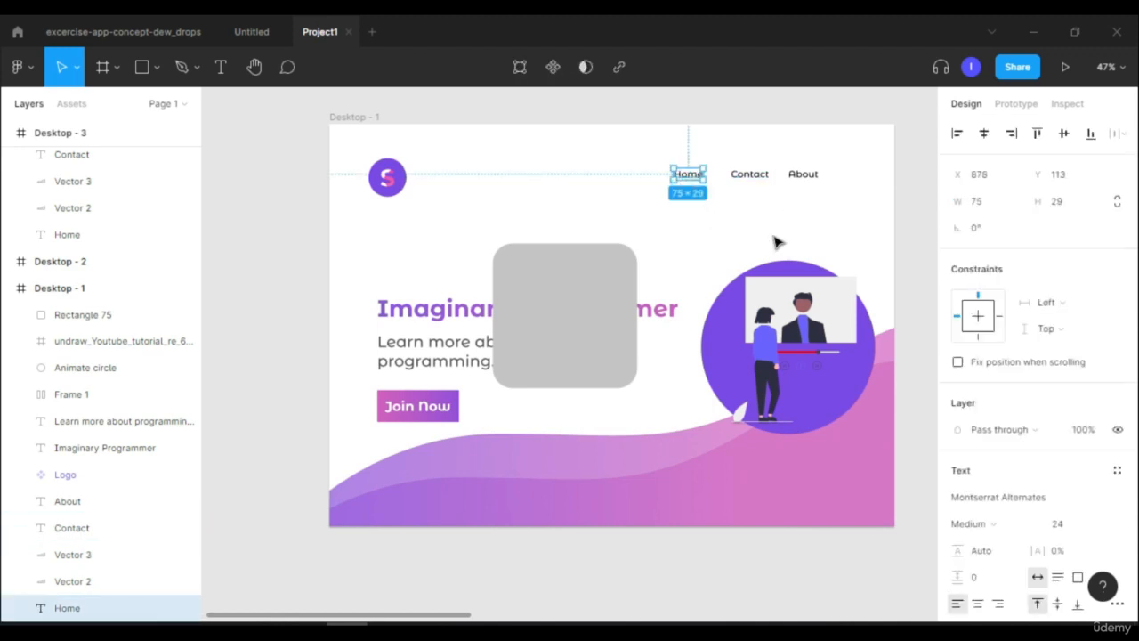
click(612, 207)
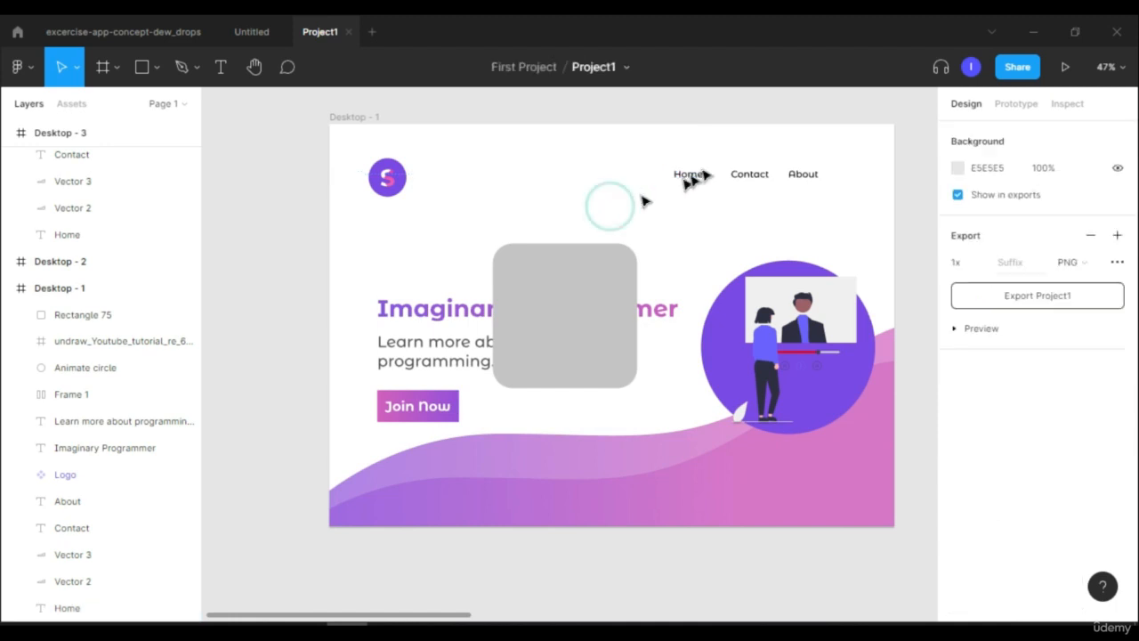
- Set the horizontal constraint of the Home, Contact and About navigation texts together to Right
click(692, 175)
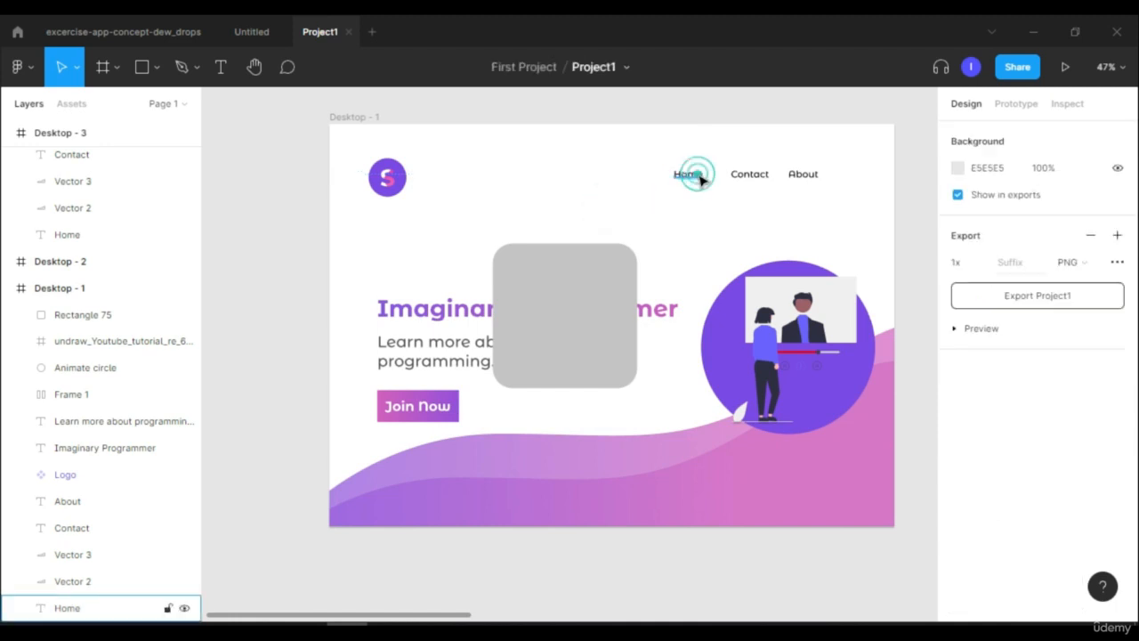
shift+click(769, 173)
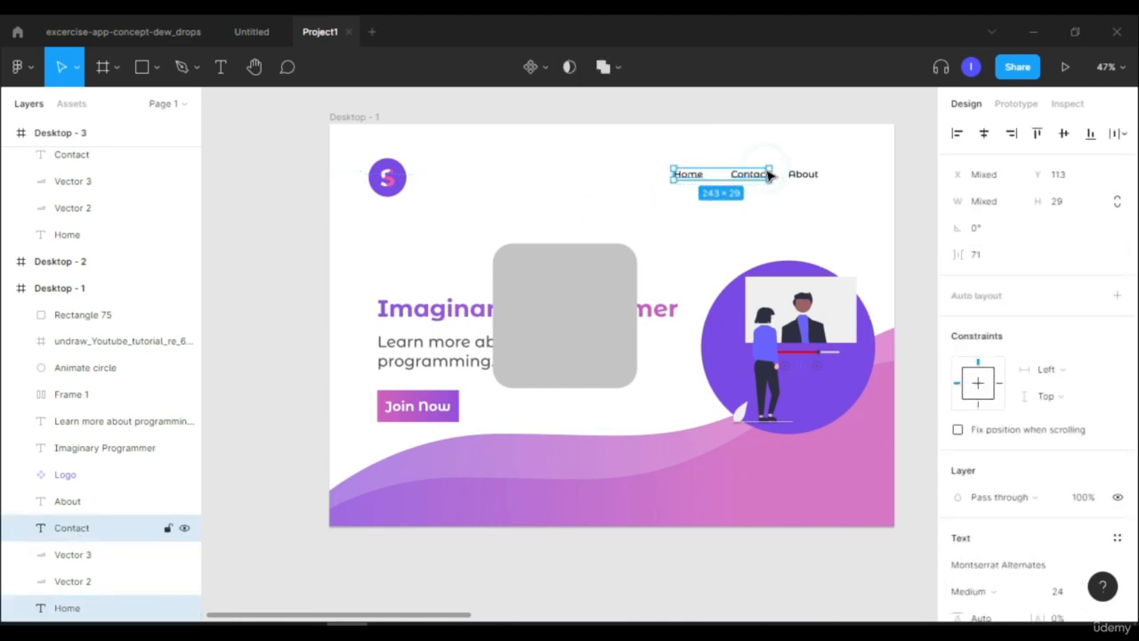
shift+click(817, 177)
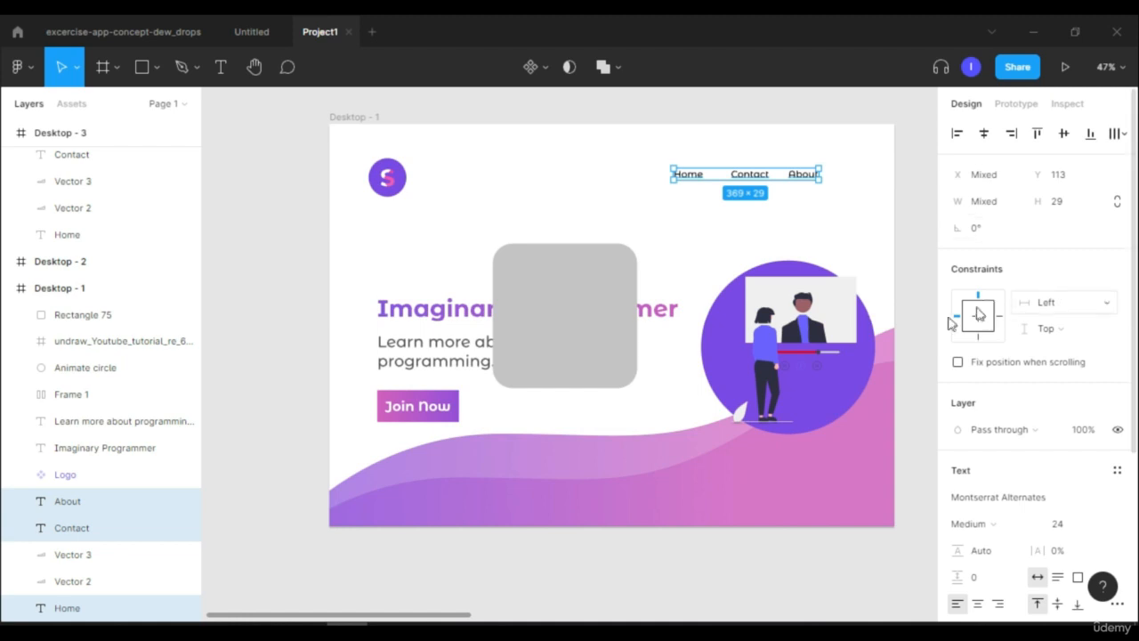
click(1057, 303)
click(1066, 324)
- Try narrowing the Desktop - 1 frame from its right edge to test the navigation texts' constraints, undo the resize and deselect everything
click(354, 116)
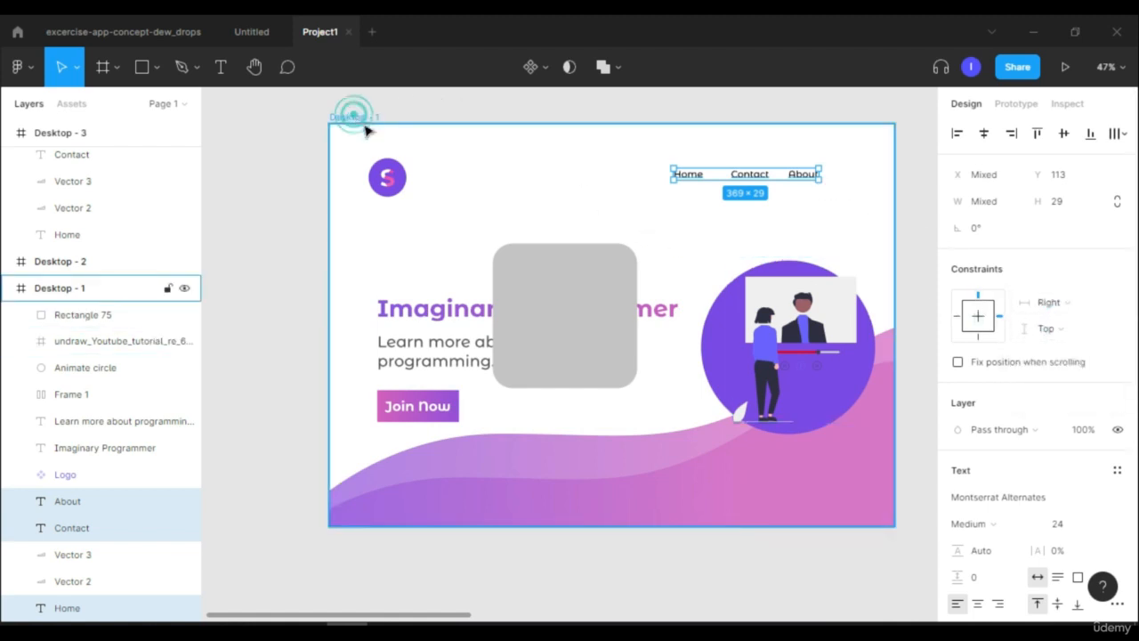
drag(897, 245, 857, 264)
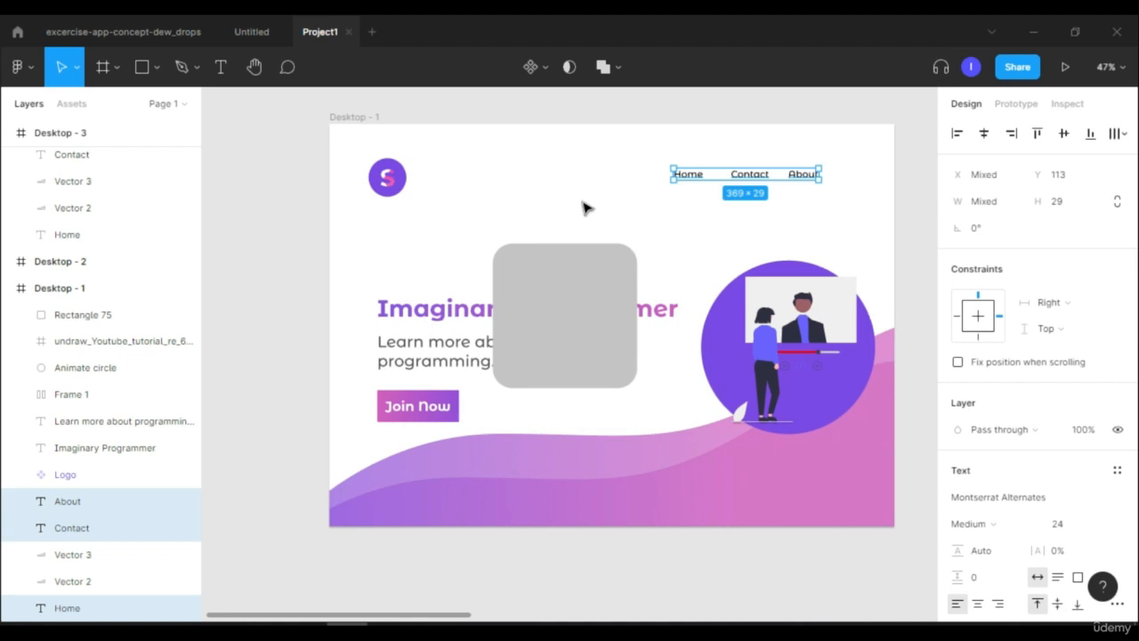
click(574, 213)
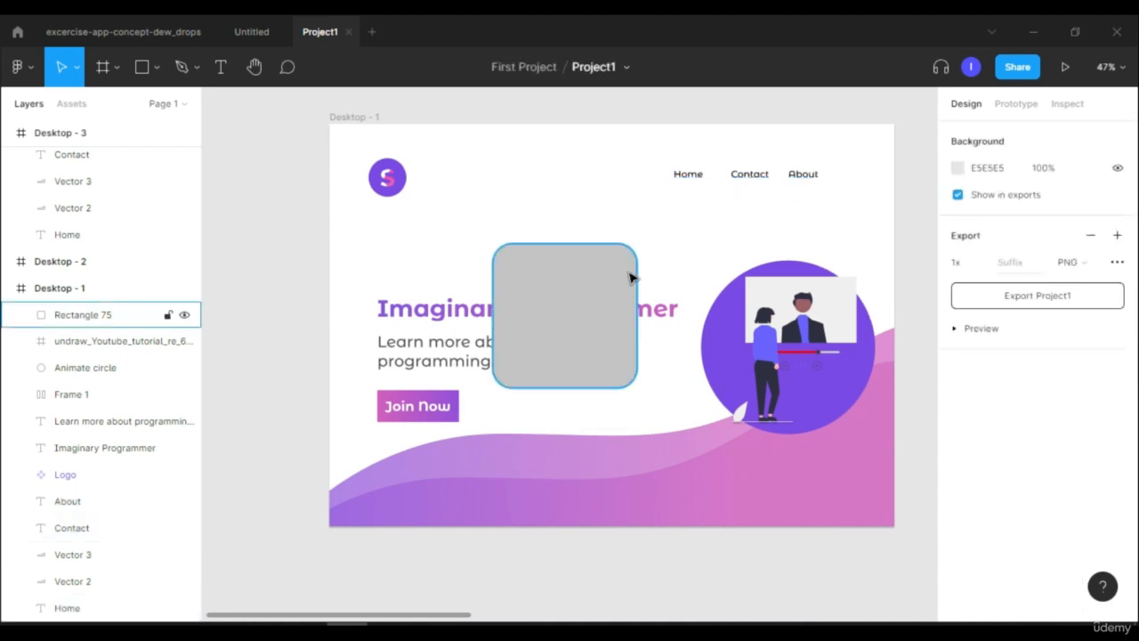
- Set the grey rounded rectangle's blend mode to Multiply and move it up over the word Programmer, to about X 465, Y 256
click(575, 325)
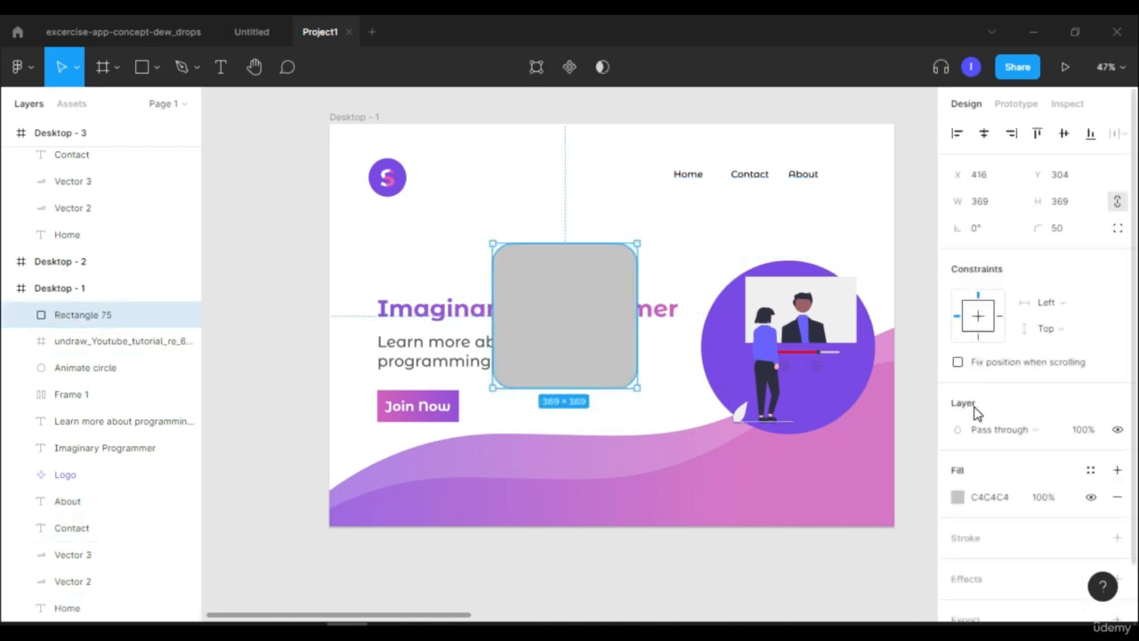
scroll(1014, 381, down, 2)
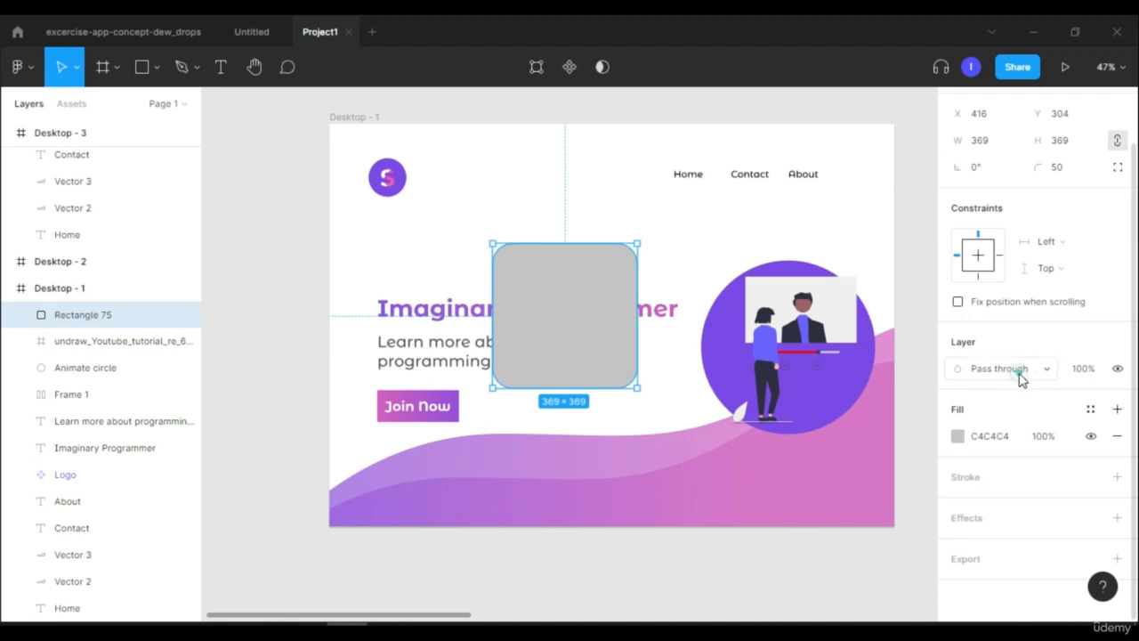
click(1021, 373)
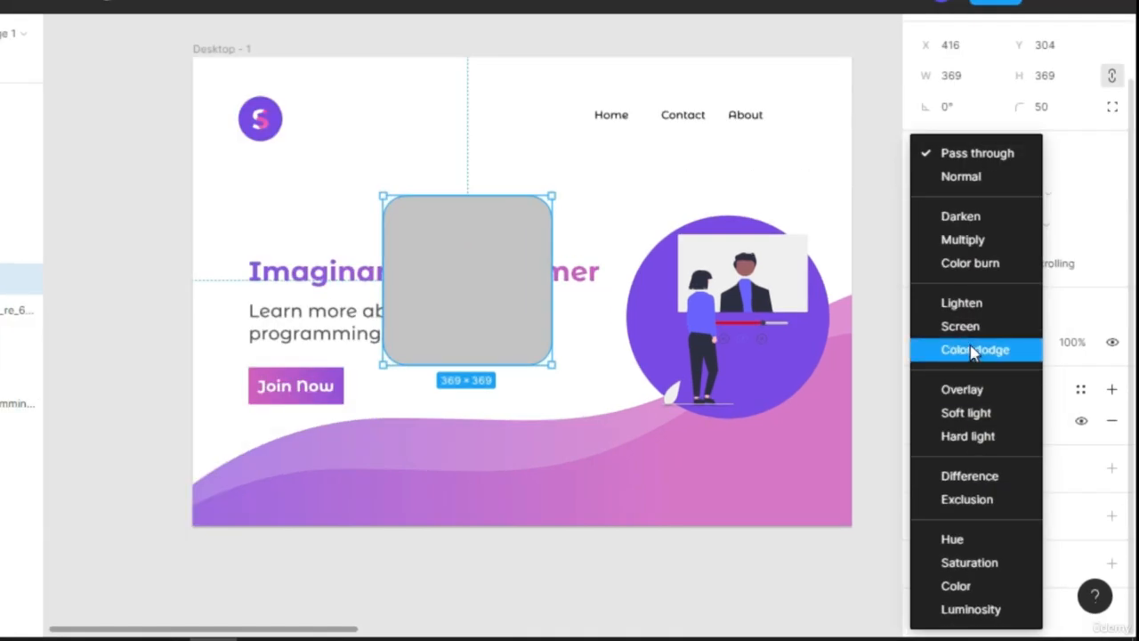
click(557, 174)
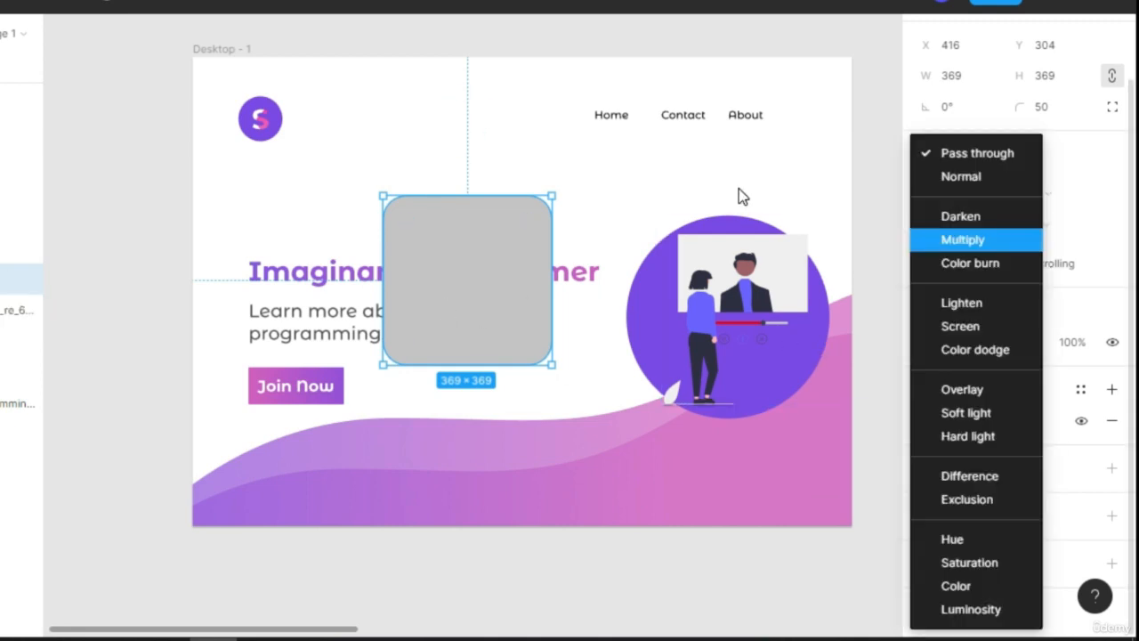
click(945, 240)
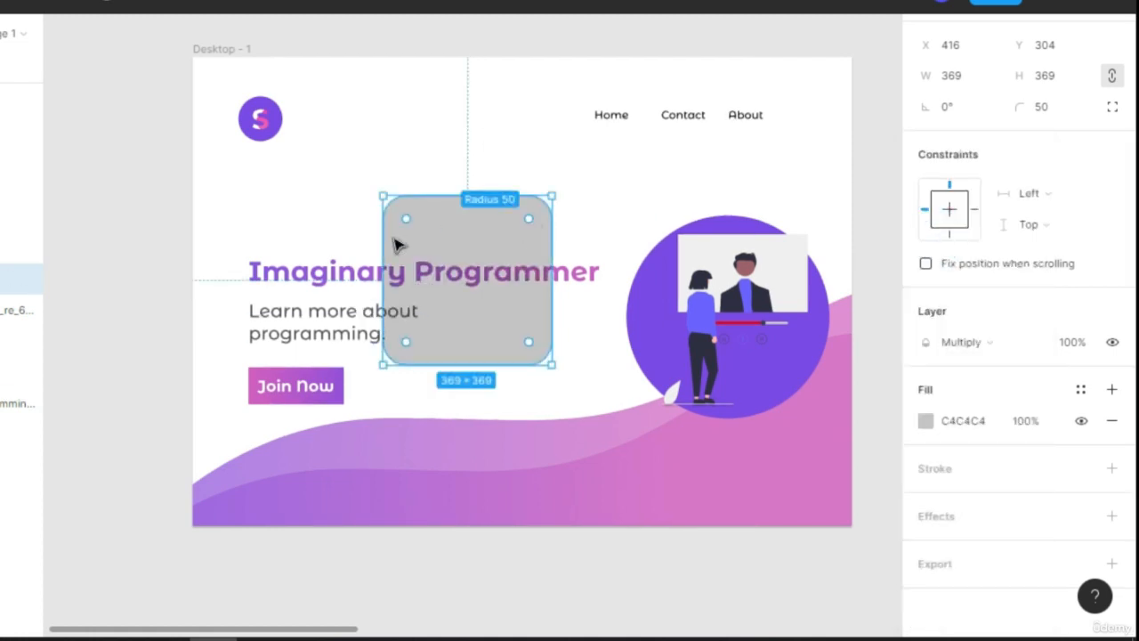
drag(471, 234, 499, 219)
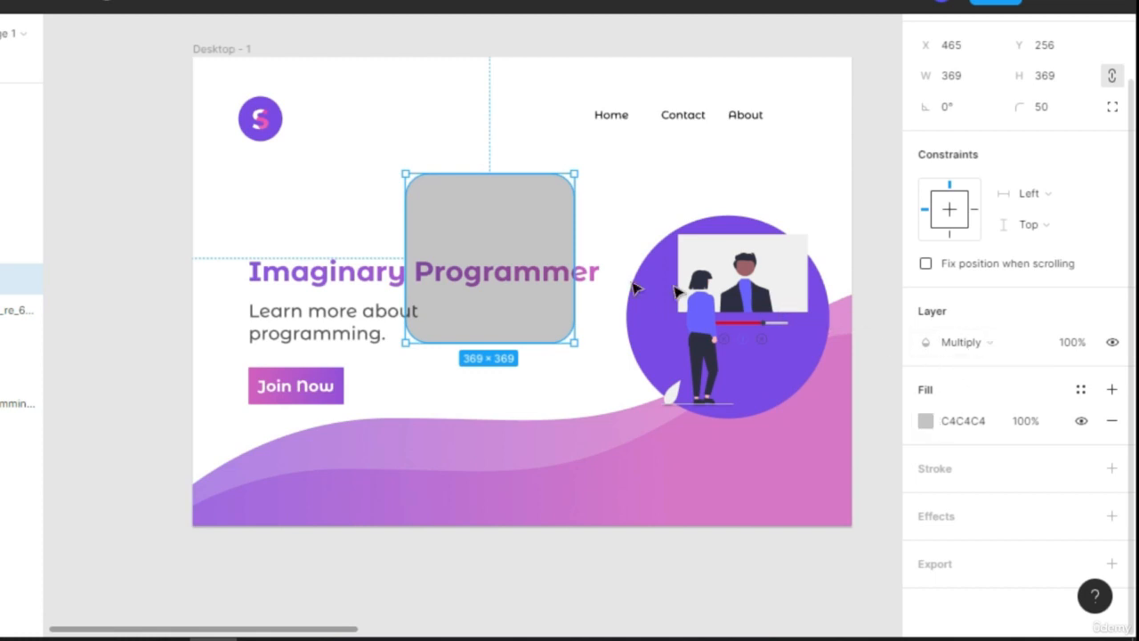
- Change the rounded rectangle's blend mode to Exclusion and move it around the page, leaving it over the heading at about X 310, Y 218
click(995, 345)
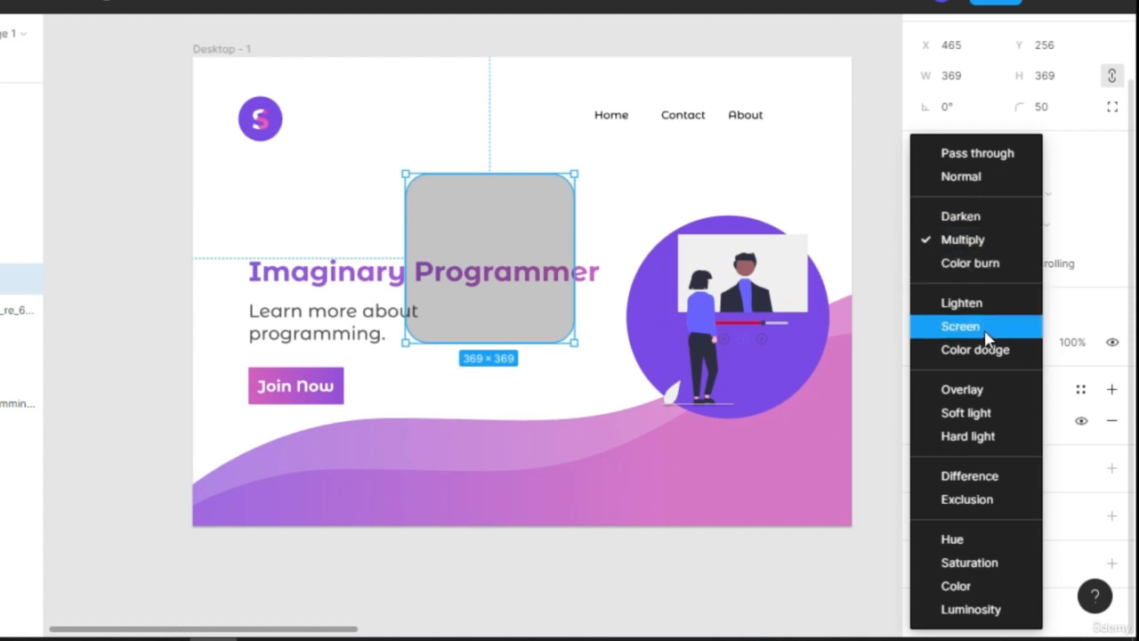
click(967, 501)
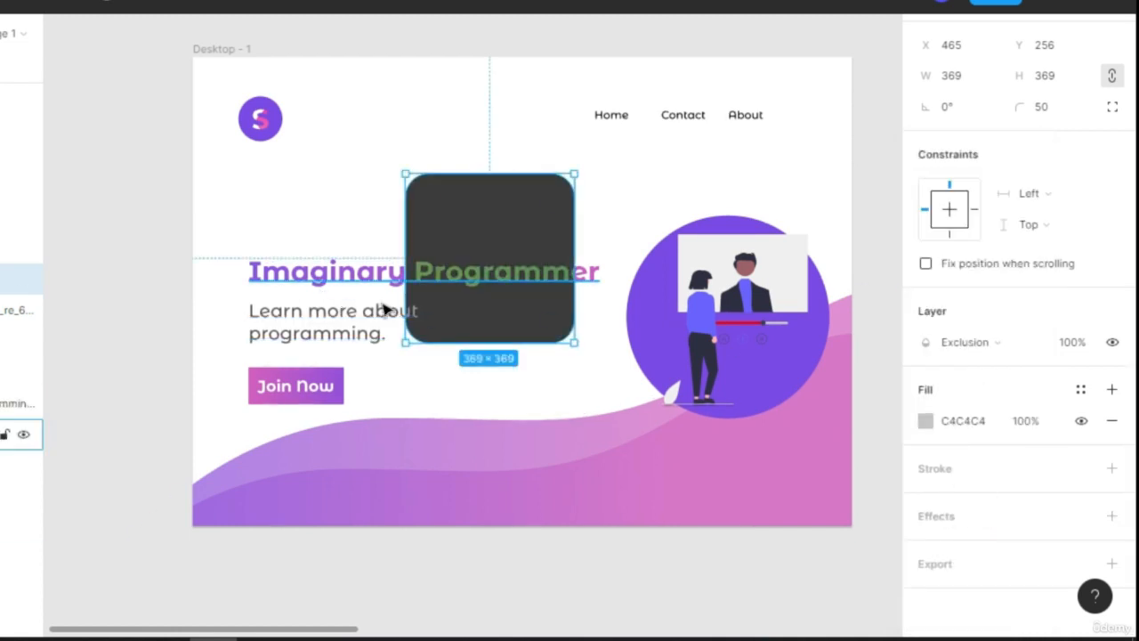
drag(462, 244, 725, 358)
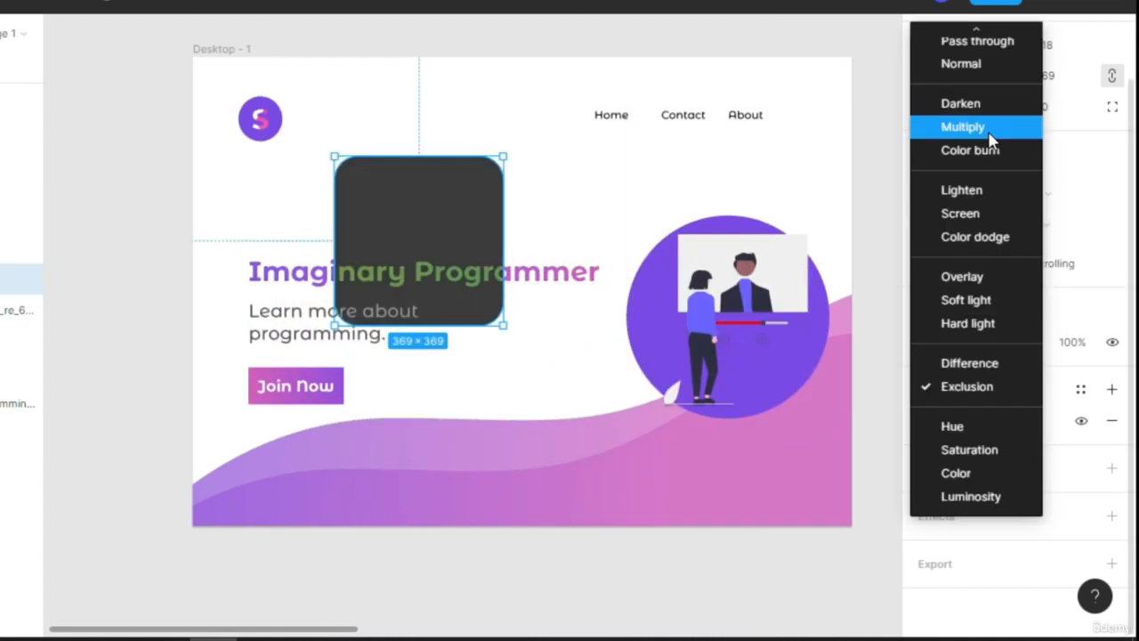
- Set the rounded rectangle's blend mode back to Multiply
click(963, 127)
click(940, 341)
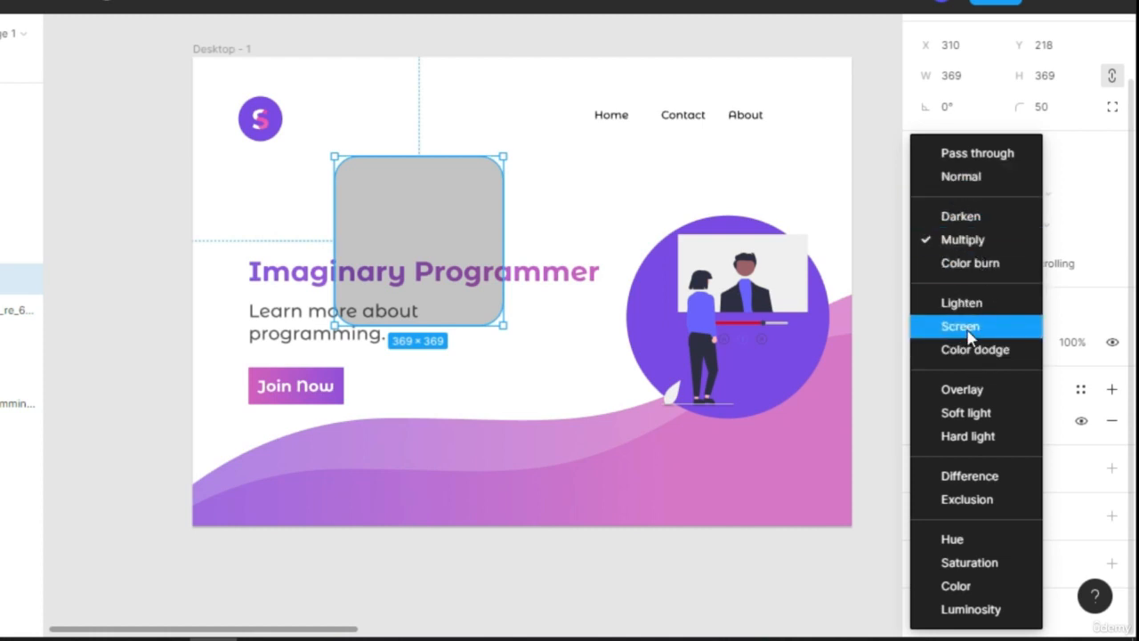
click(1006, 238)
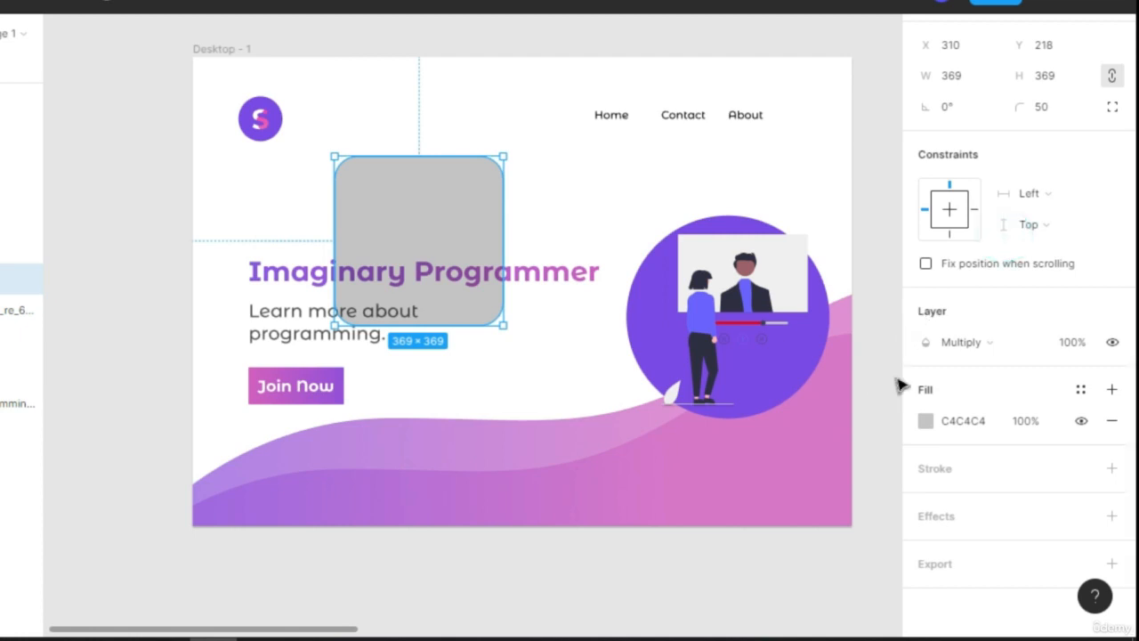
- Set the rounded rectangle's layer opacity to 60% and toggle its layer visibility off and on twice
click(1074, 345)
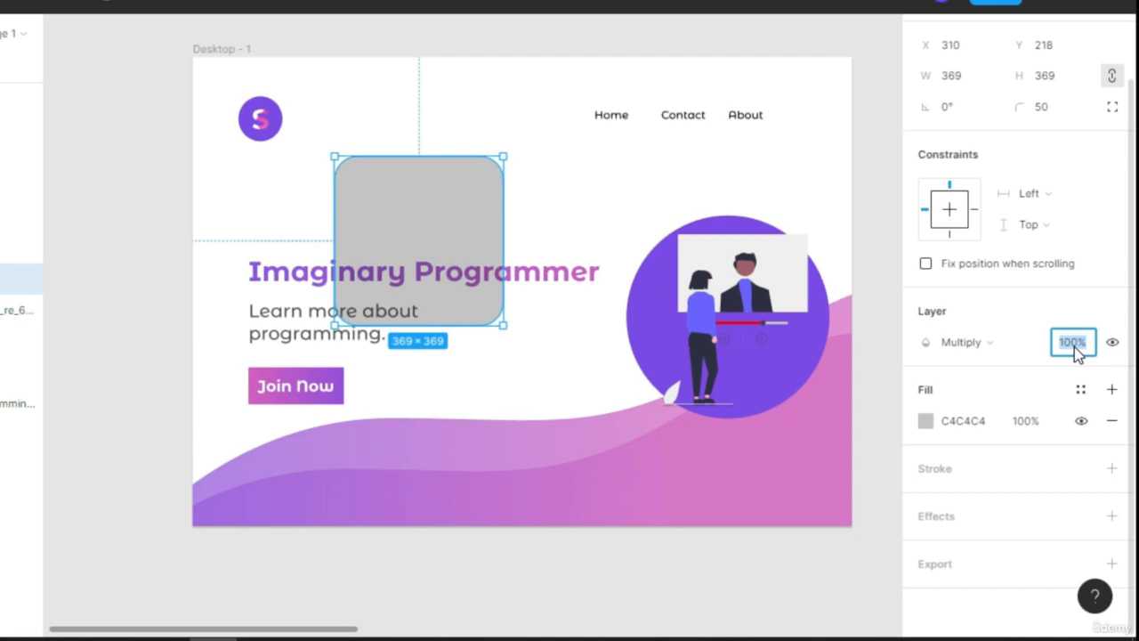
key(Return)
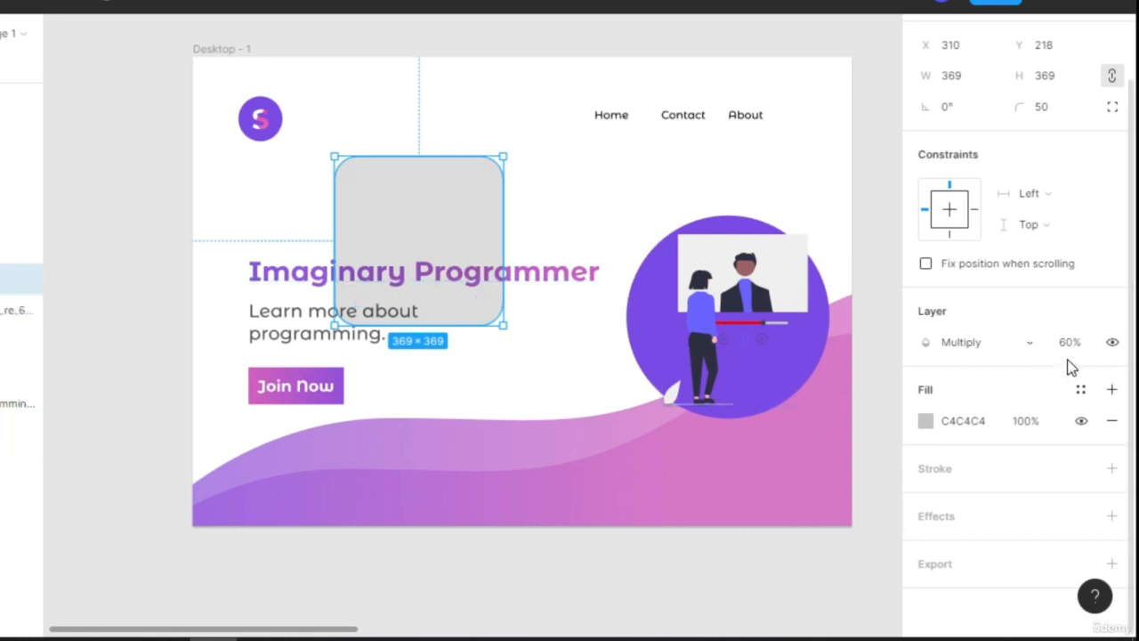
click(1113, 344)
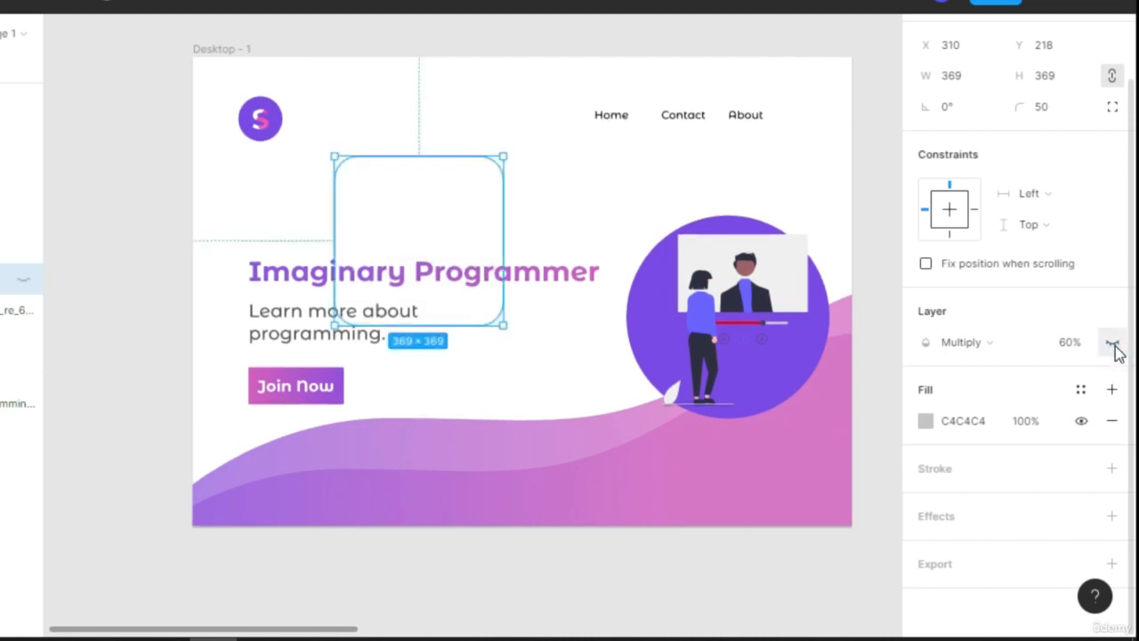
click(1113, 345)
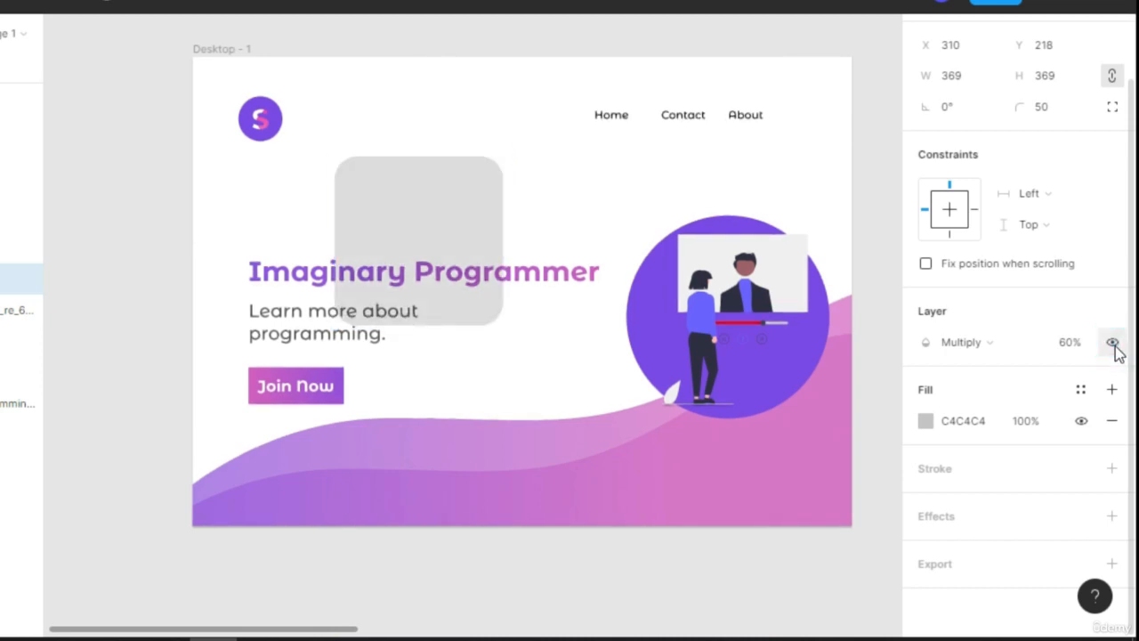
click(1113, 344)
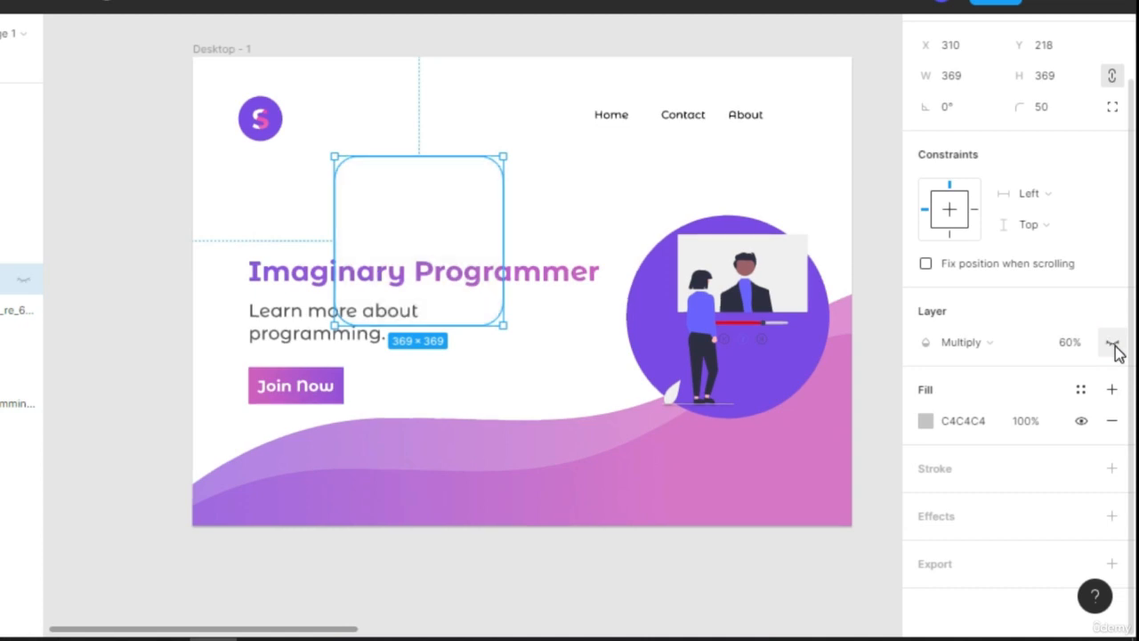
click(1113, 344)
- Set the rounded rectangle's layer opacity to 100% and its fill to the purple 7C4AE5 from the document colors
key(0)
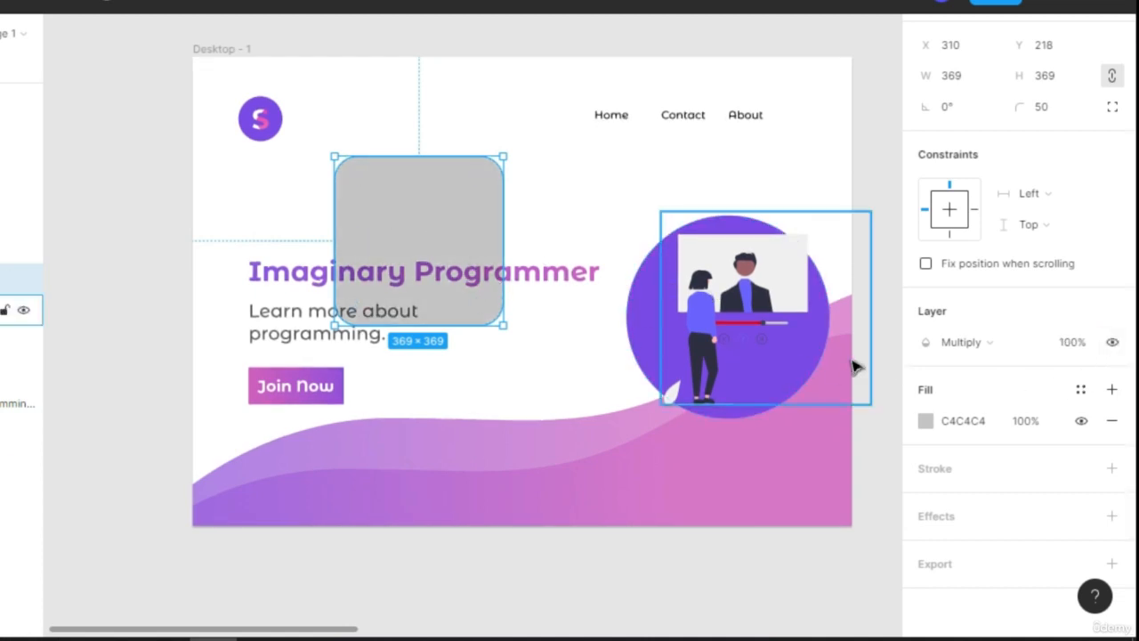
click(926, 423)
drag(789, 272, 748, 203)
click(696, 419)
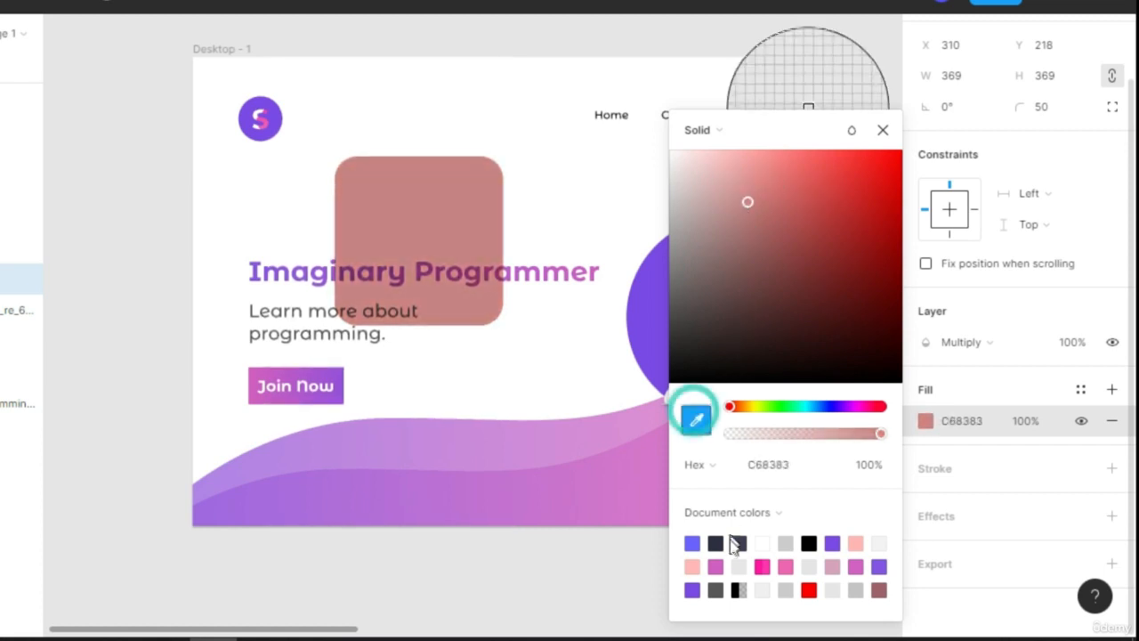
click(693, 589)
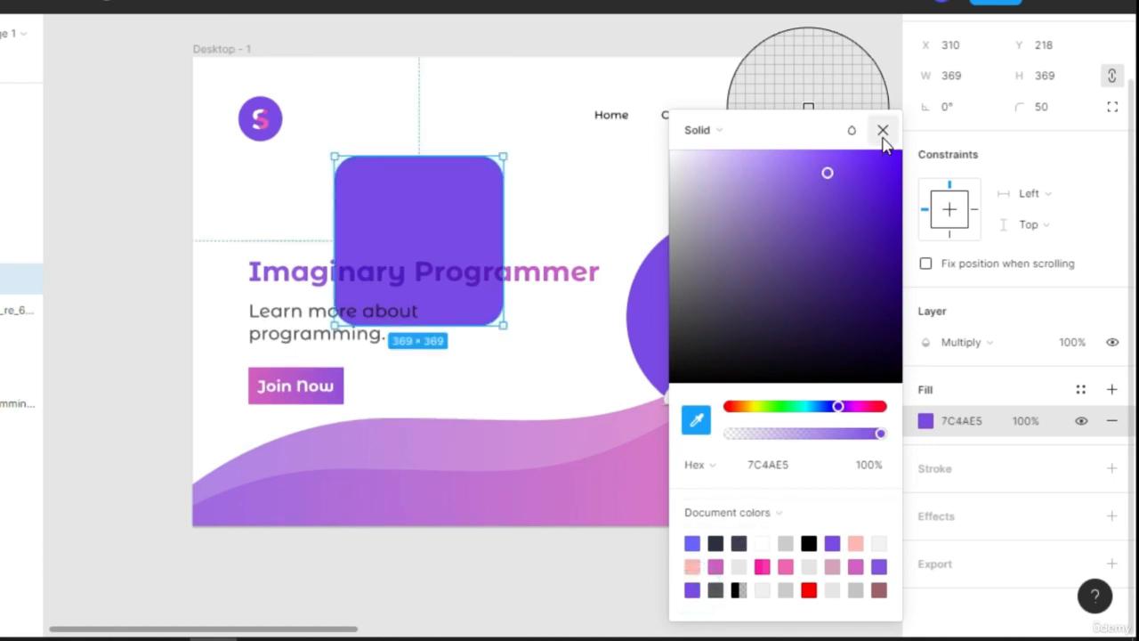
click(883, 130)
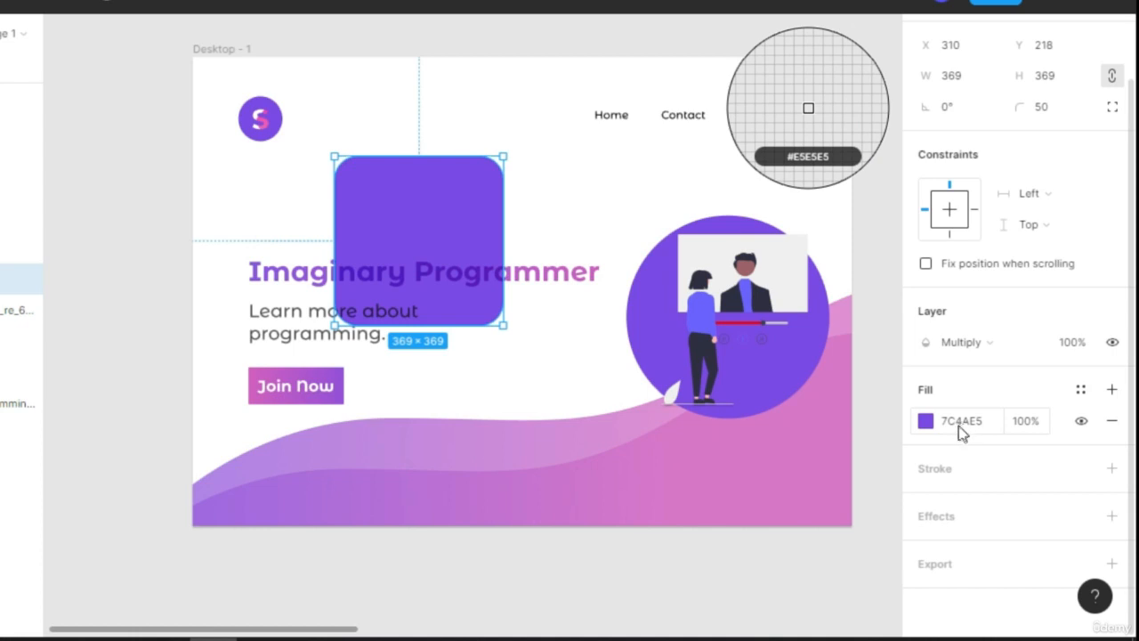
- Set the rounded rectangle's fill opacity to 50% and toggle the fill's visibility off and on
click(1027, 427)
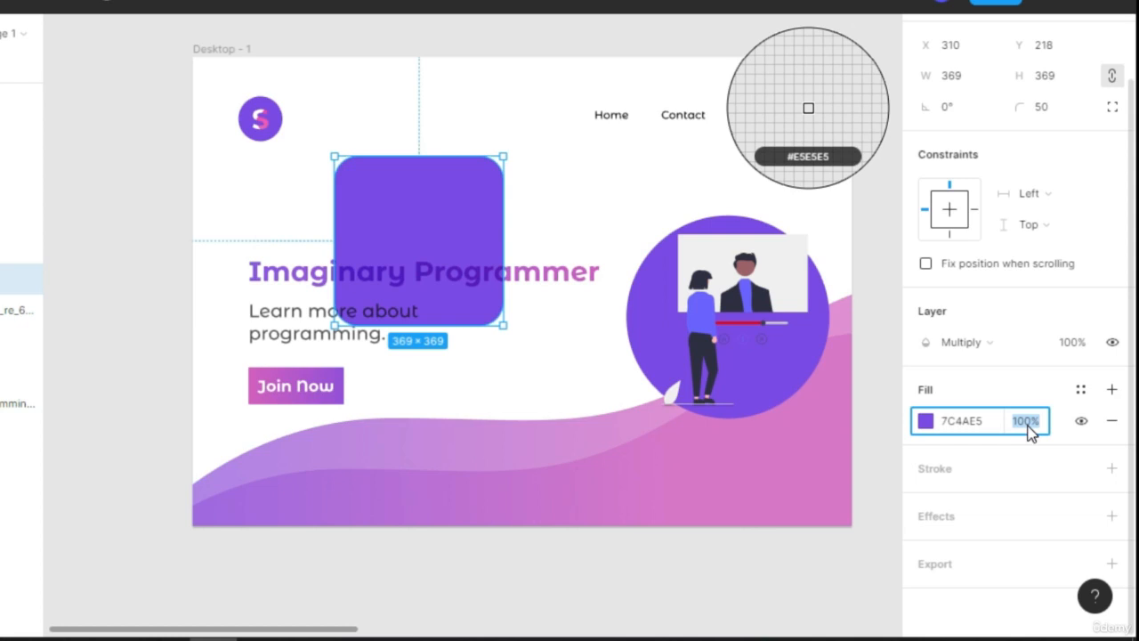
key(Return)
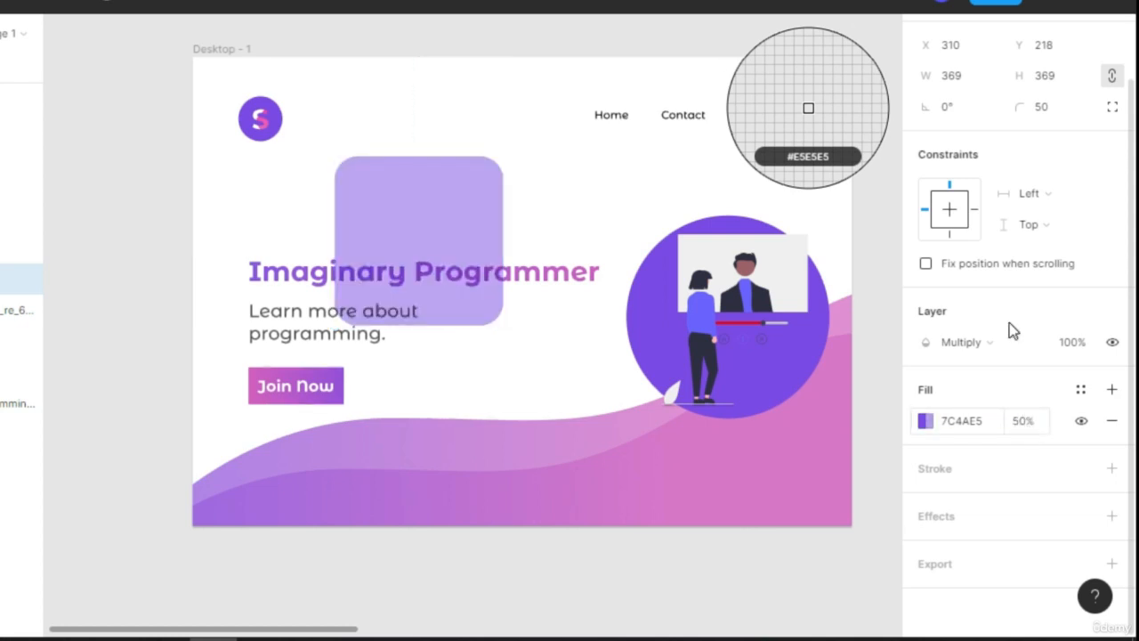
click(1082, 422)
click(1081, 422)
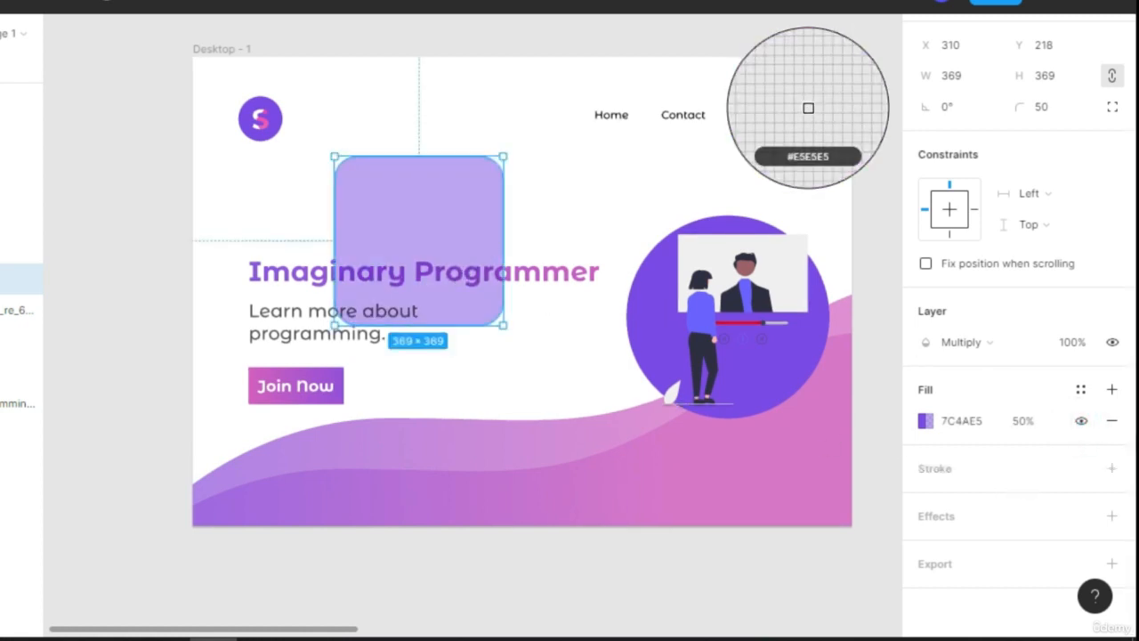
- Remove the rounded rectangle's fill and undo the removal
click(1113, 422)
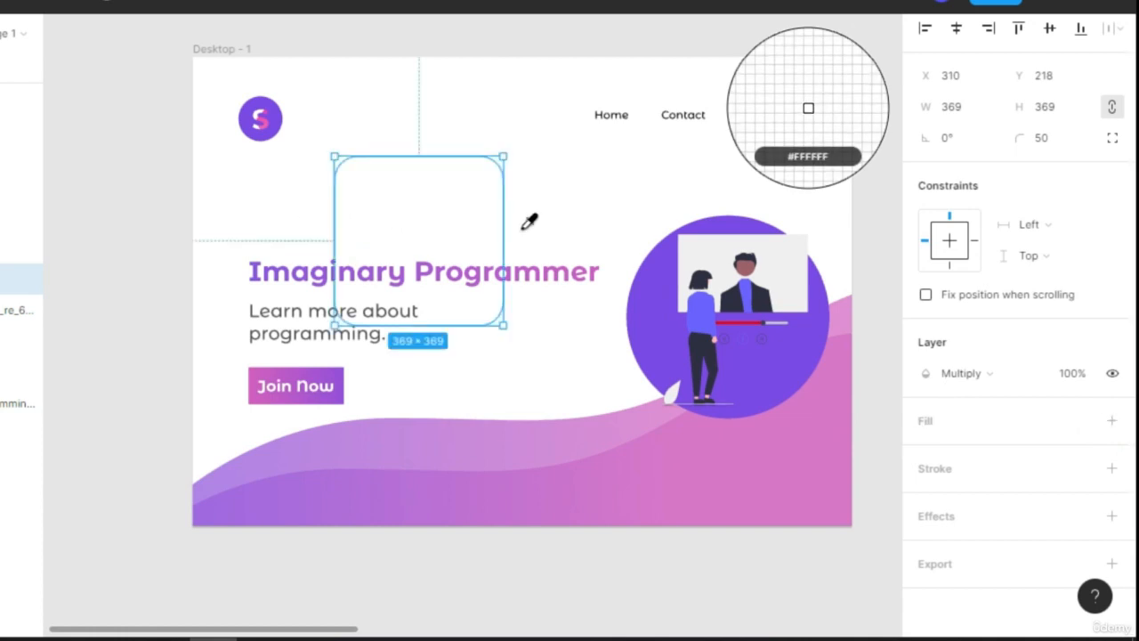
key(ctrl+z)
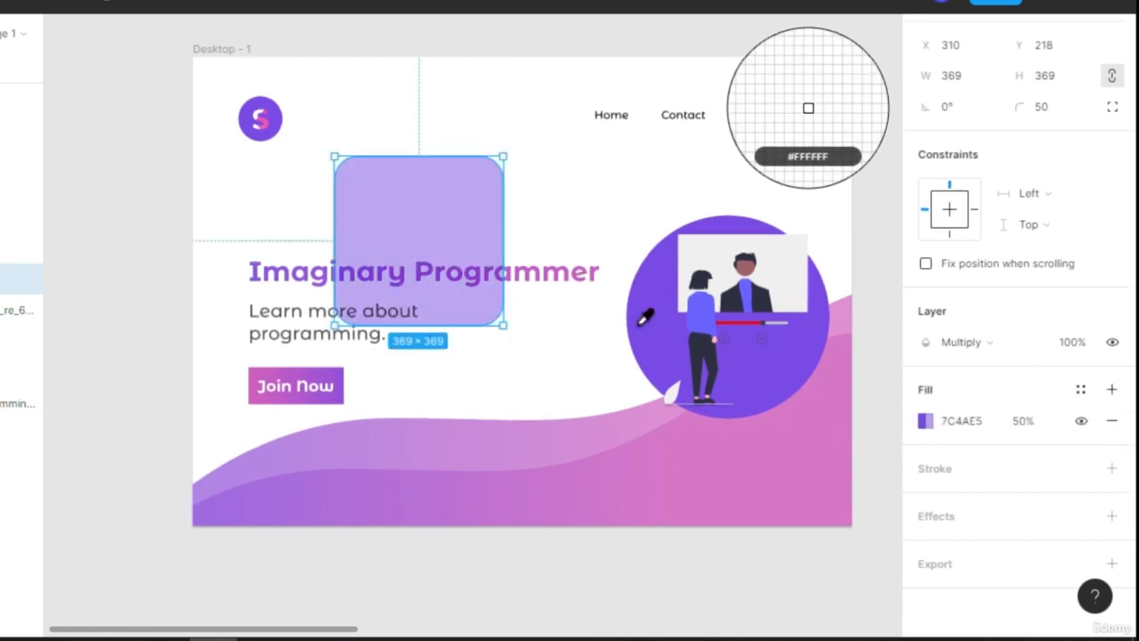
- Add a stroke to the rounded rectangle and inspect its outline up close with the rectangle deselected
scroll(1010, 420, down, 1)
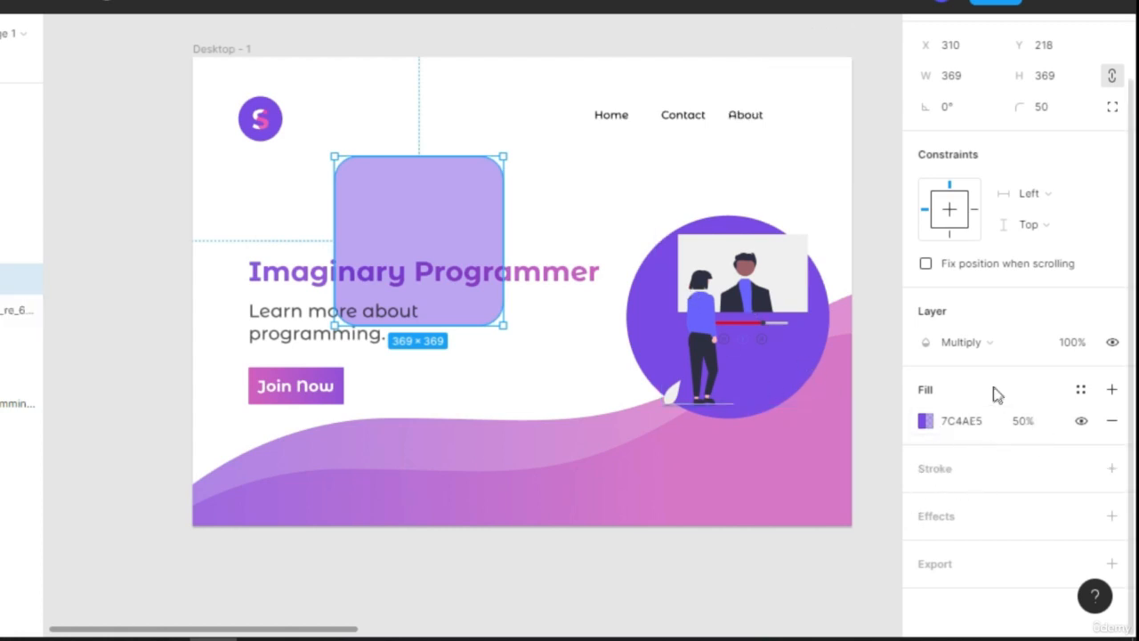
click(954, 473)
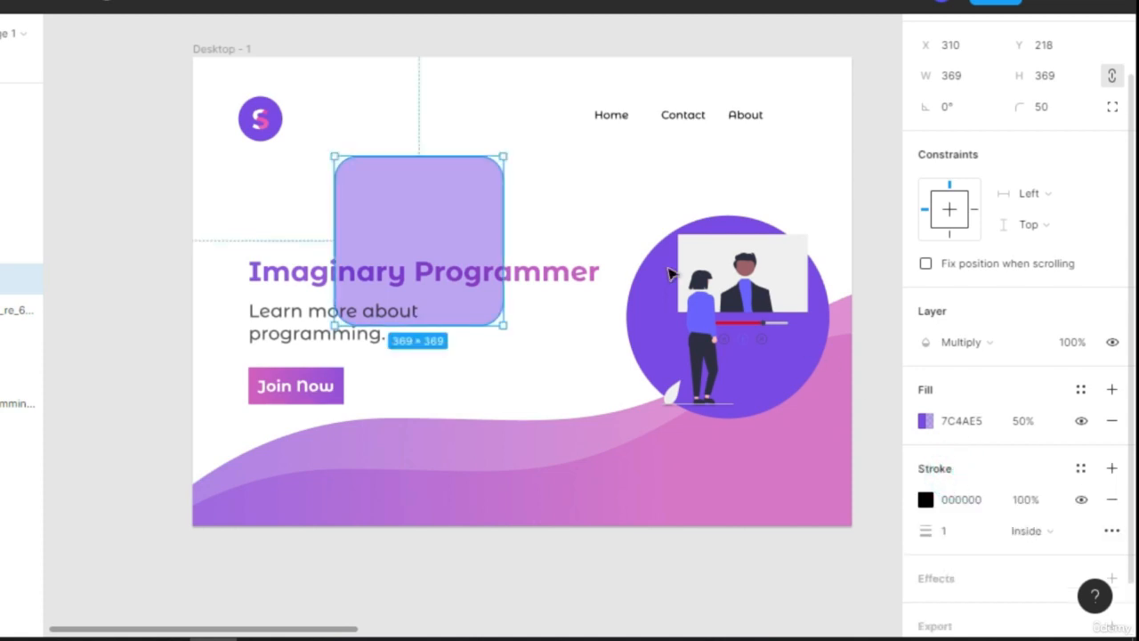
click(616, 204)
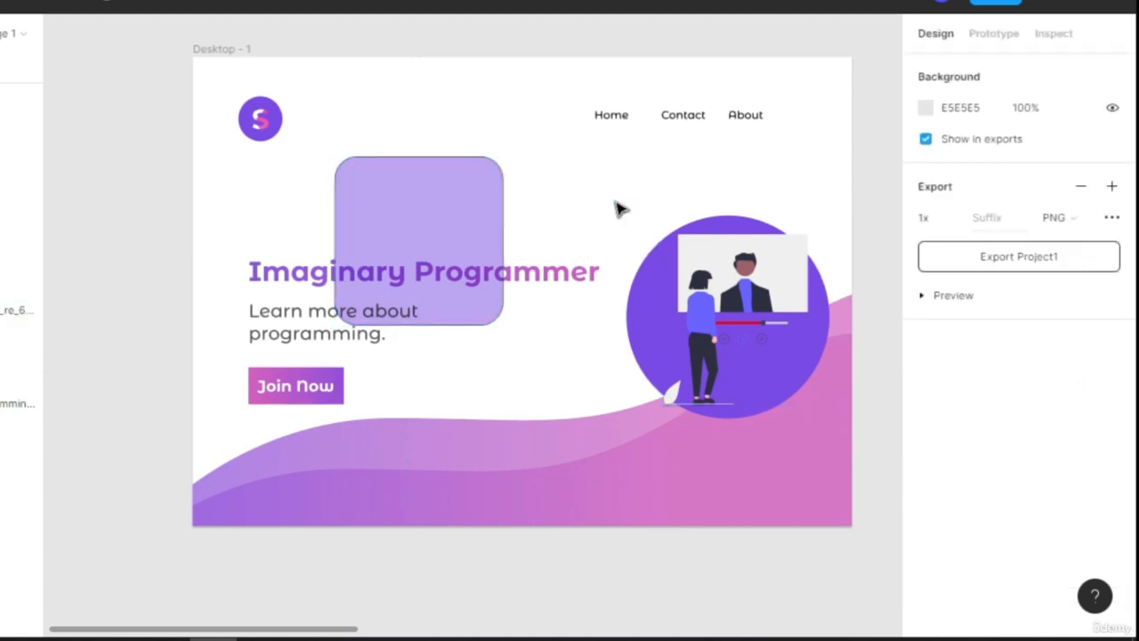
scroll(414, 152, up, 5)
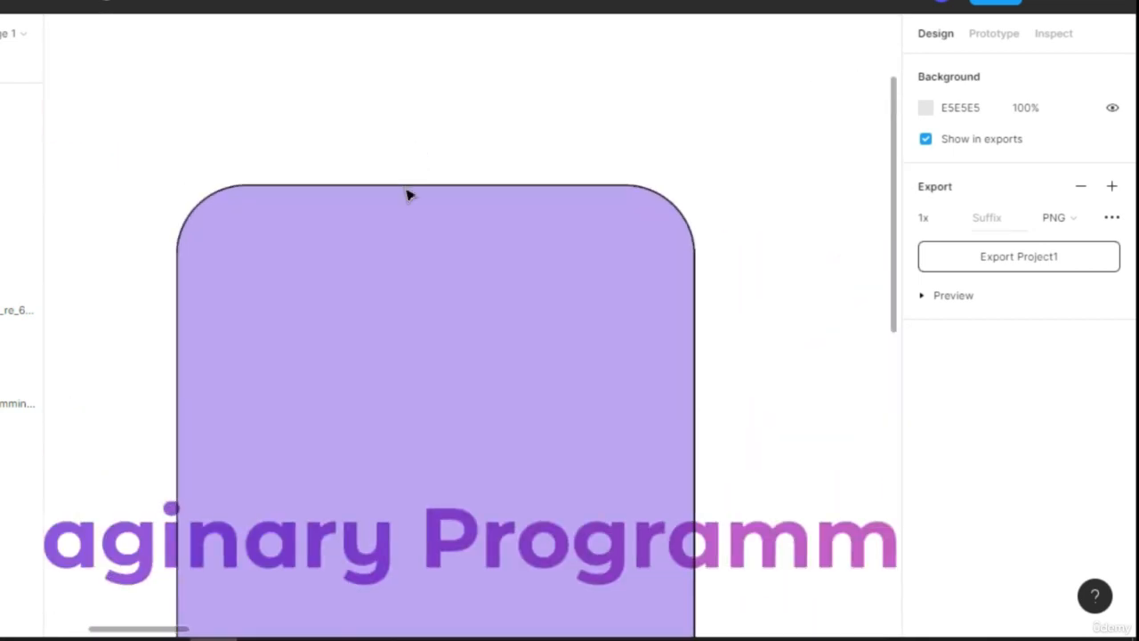
scroll(719, 222, down, 3)
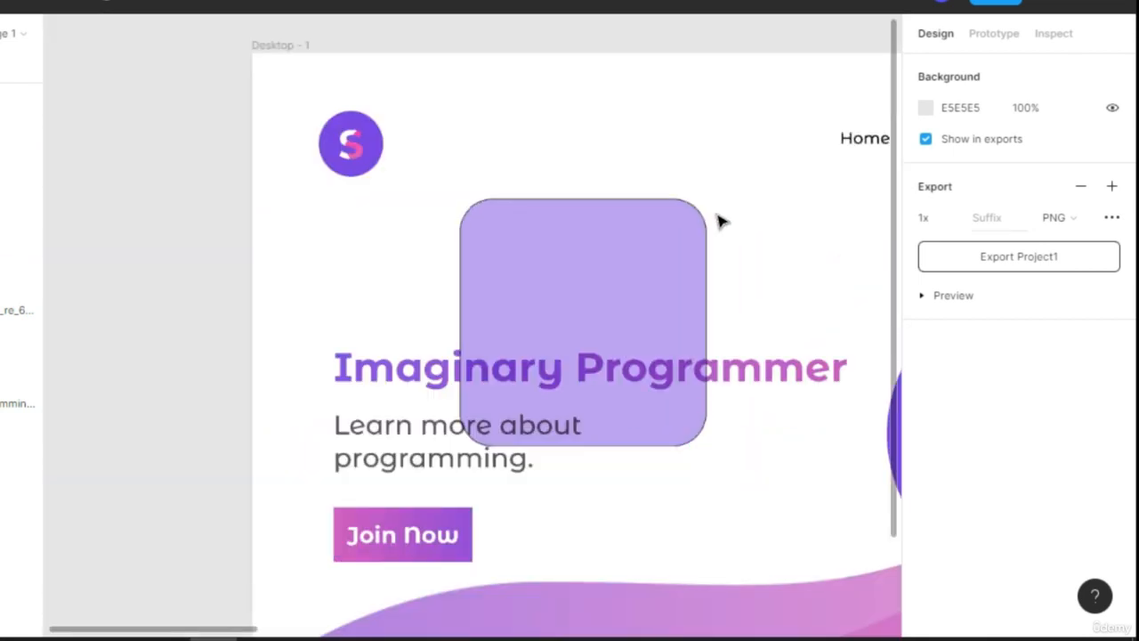
- Set the rounded rectangle's stroke color to the red FB0000 from the document colors
click(657, 322)
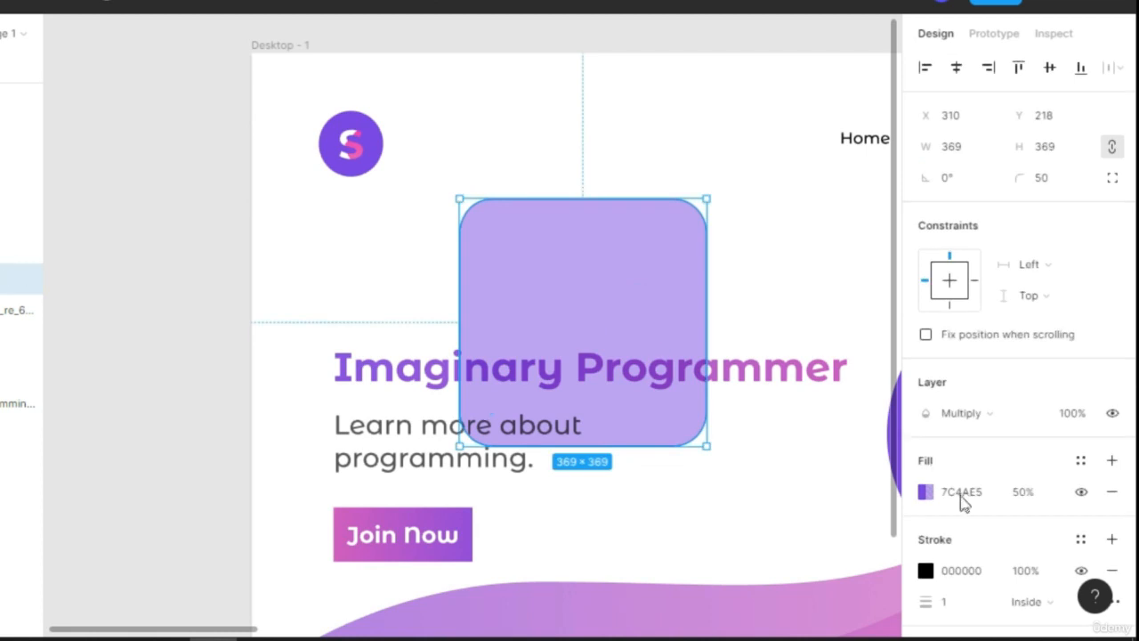
scroll(255, 632, right, 5)
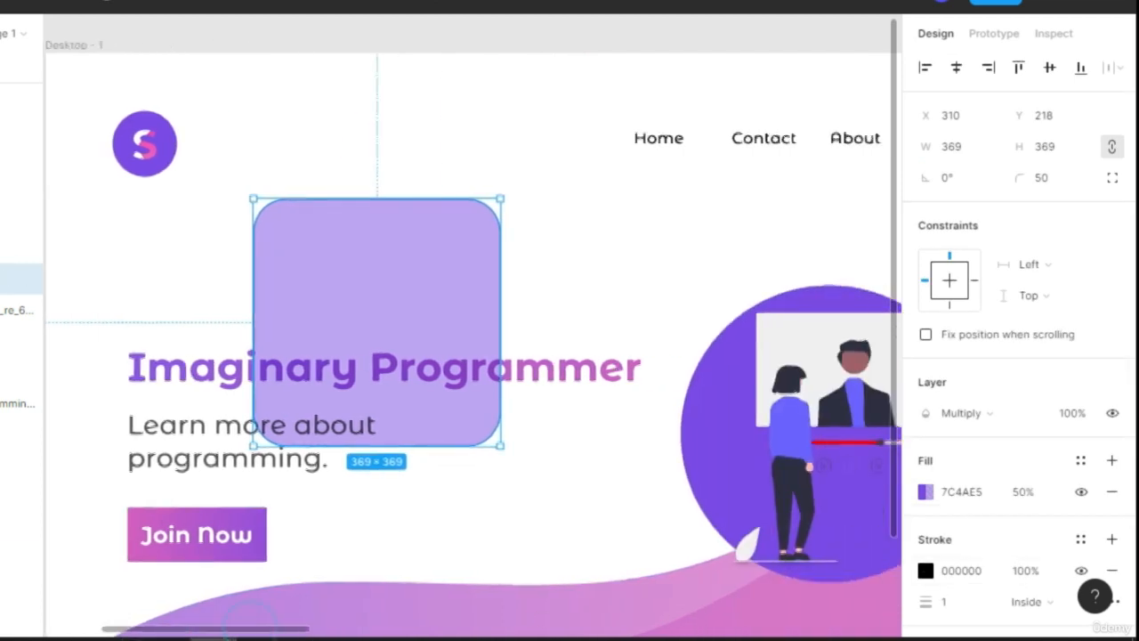
click(926, 571)
mouse_move(757, 349)
mouse_down()
mouse_move(910, 147)
mouse_move(771, 222)
mouse_move(819, 226)
mouse_move(771, 257)
mouse_move(791, 241)
mouse_move(757, 223)
mouse_move(801, 196)
mouse_move(769, 194)
mouse_up()
click(703, 418)
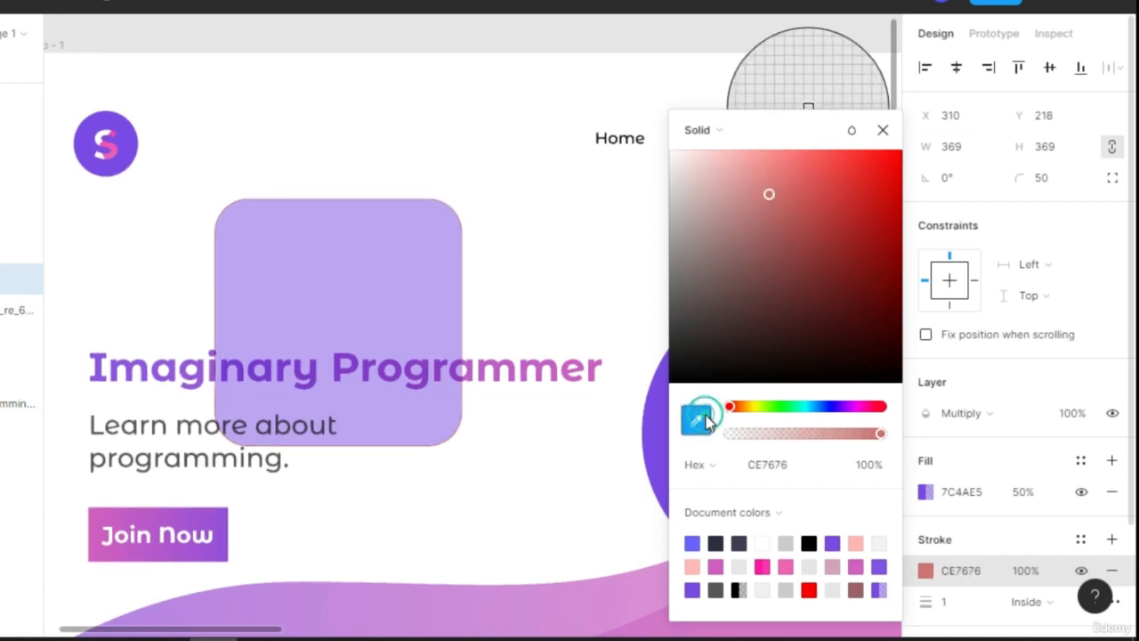
click(810, 588)
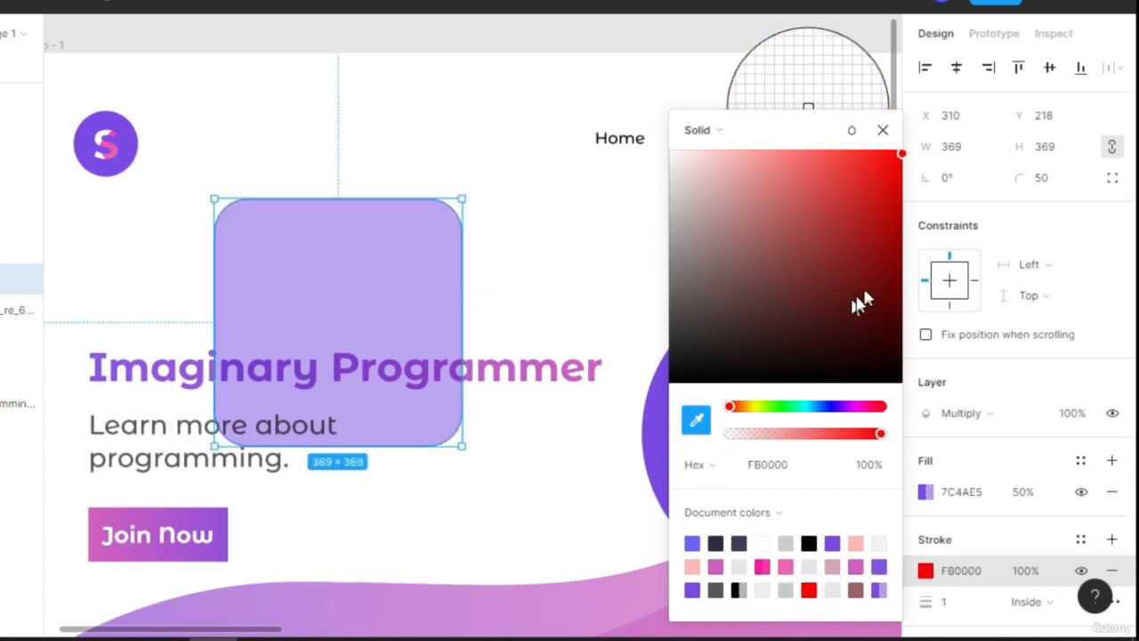
click(884, 130)
scroll(1108, 381, down, 3)
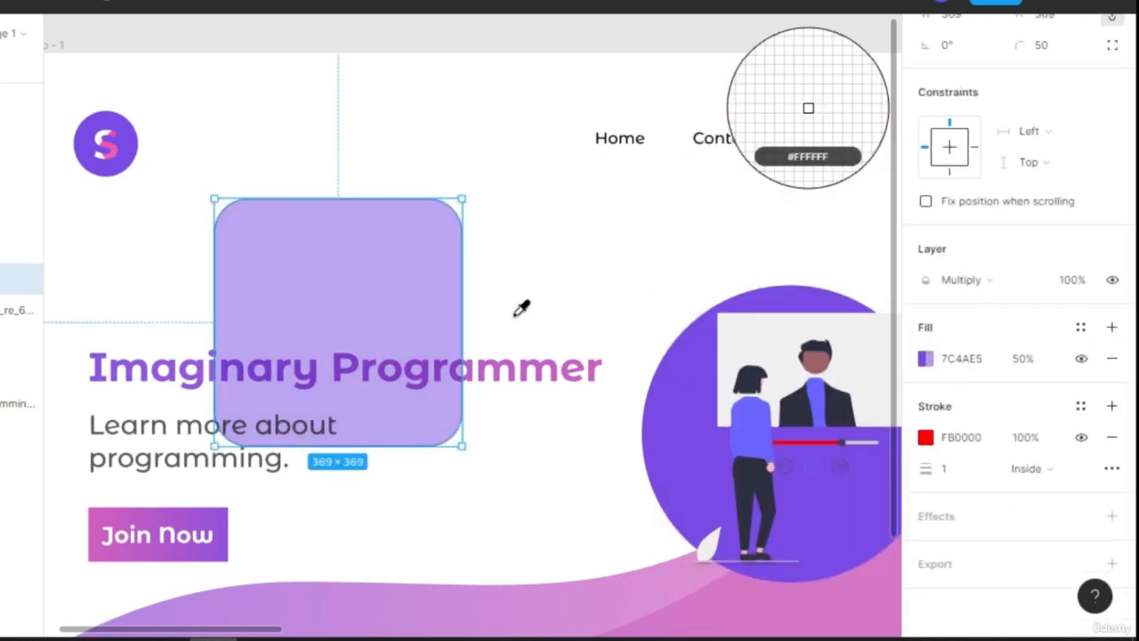
key(Escape)
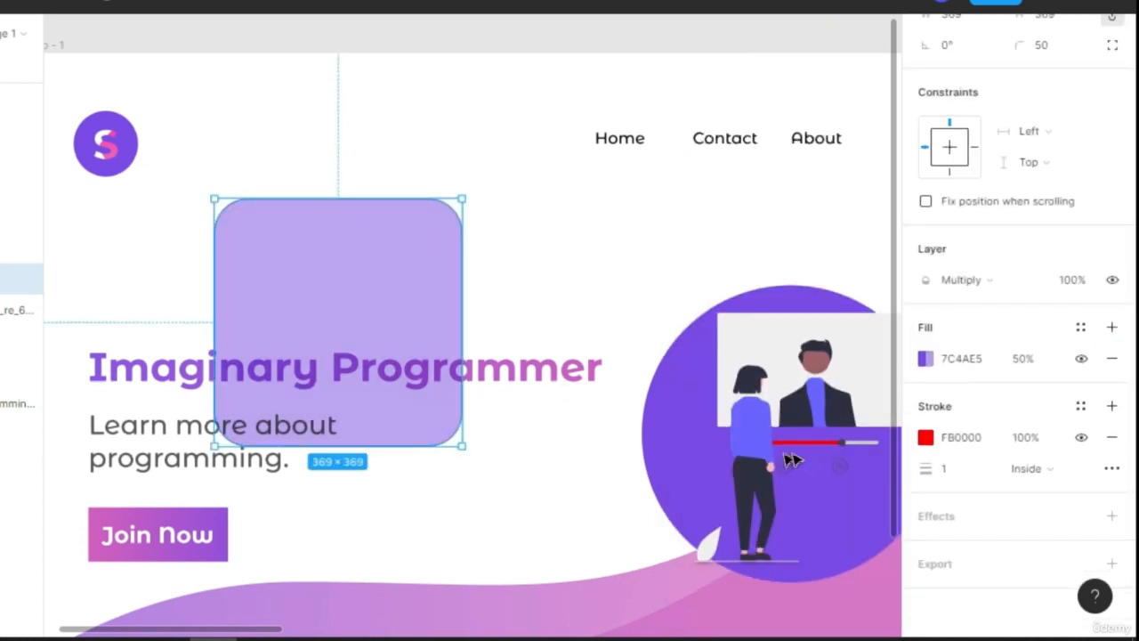
- Try a linear gradient on the rounded rectangle's stroke, running from red FB0000 to the gray 565656 from the document colors
click(926, 437)
click(712, 131)
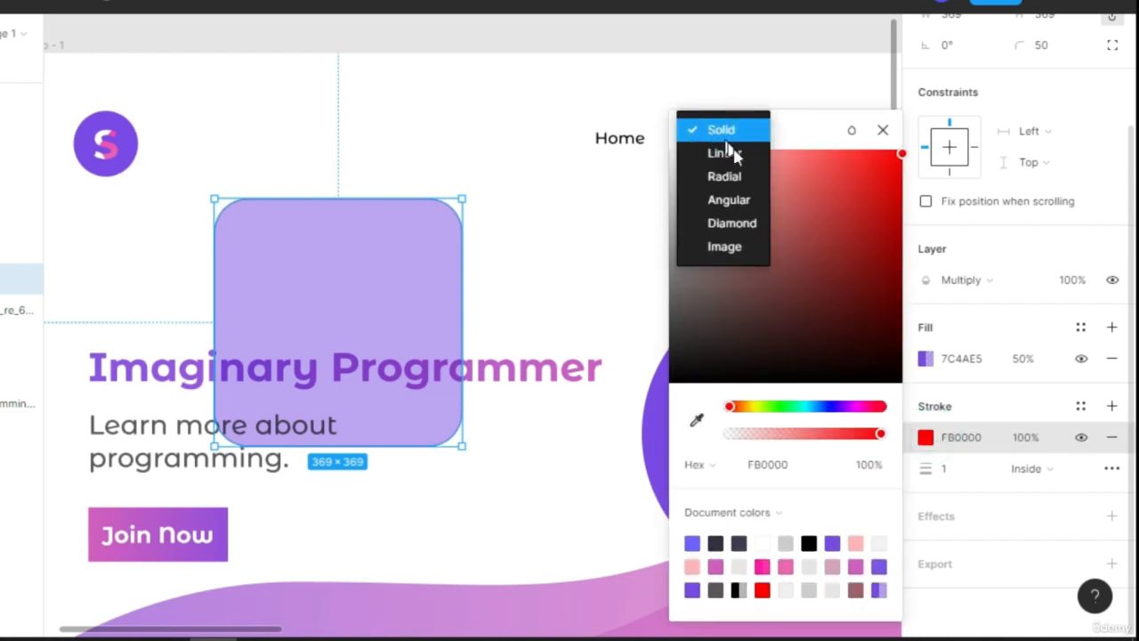
click(732, 153)
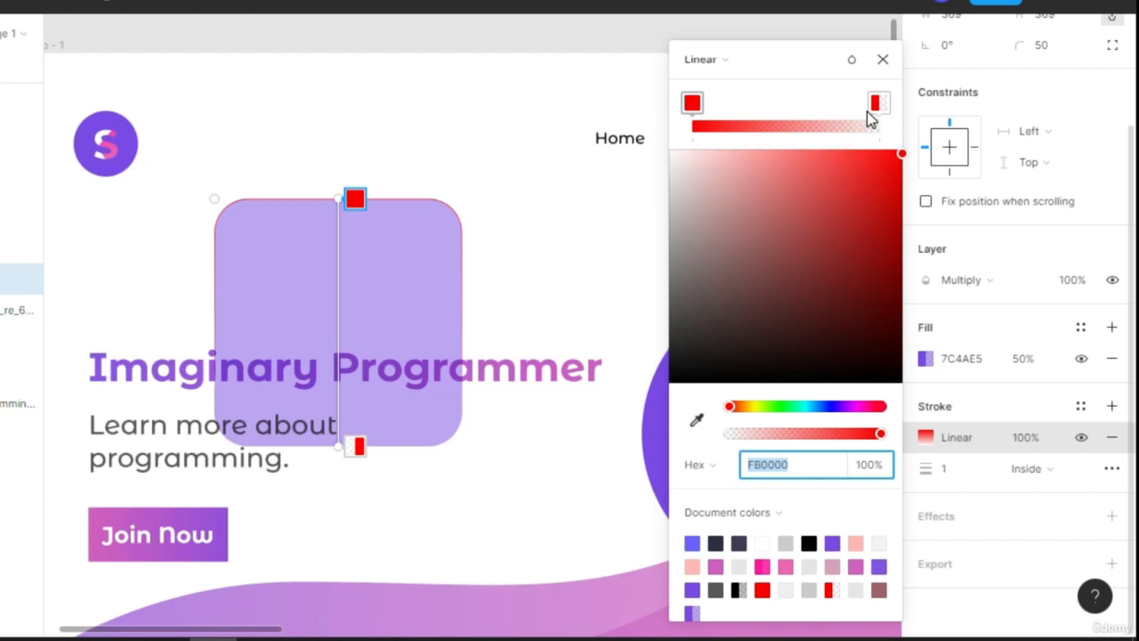
click(884, 105)
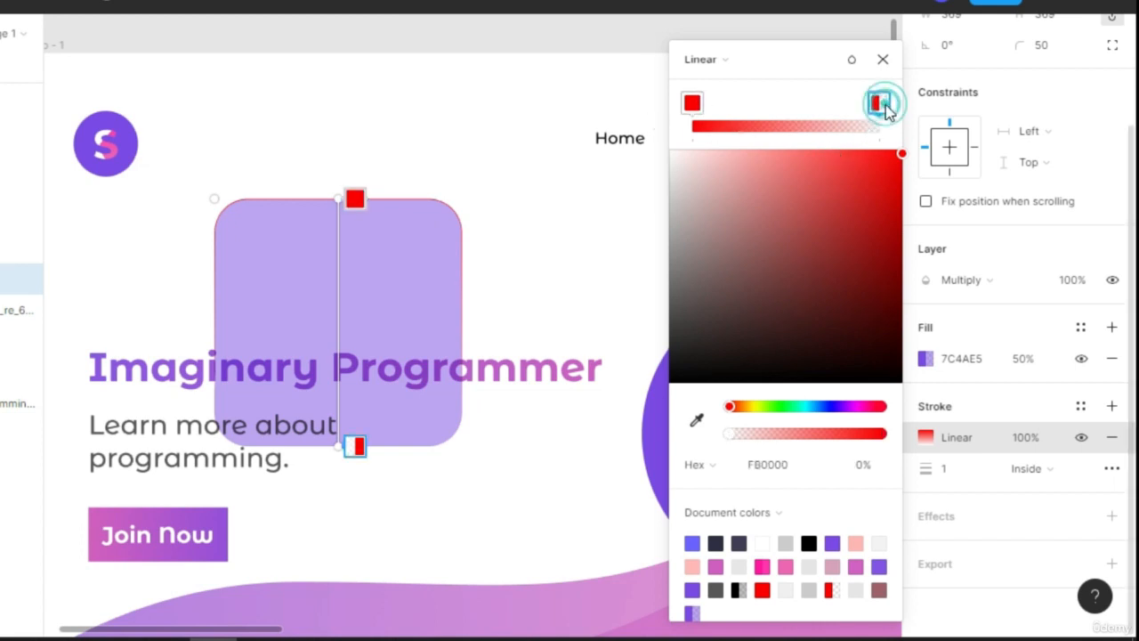
click(696, 419)
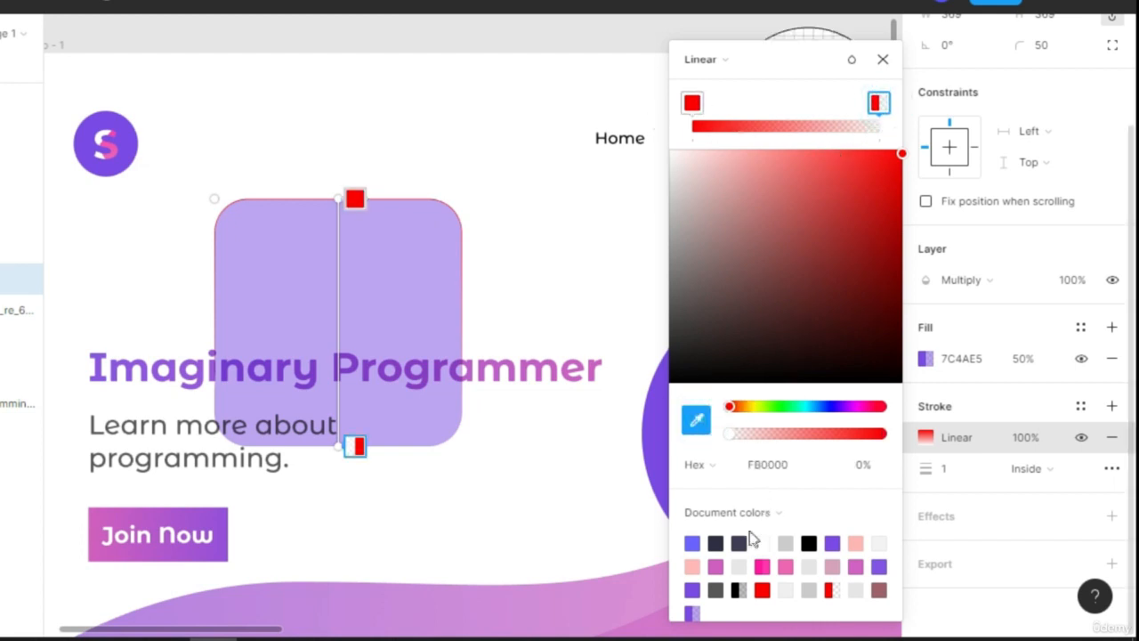
click(717, 587)
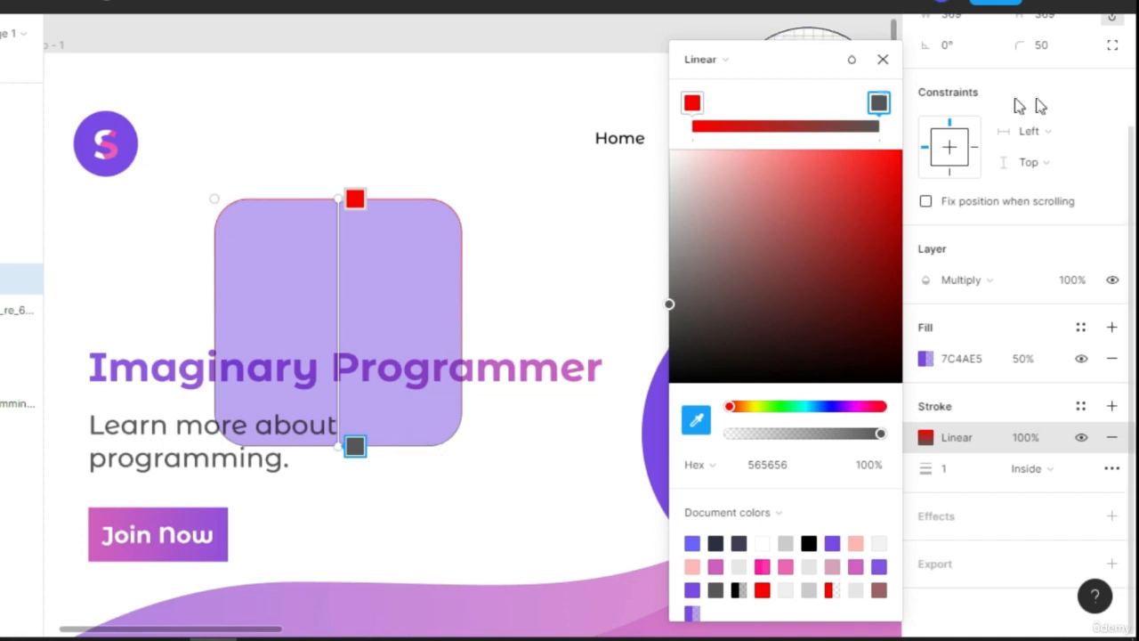
click(883, 59)
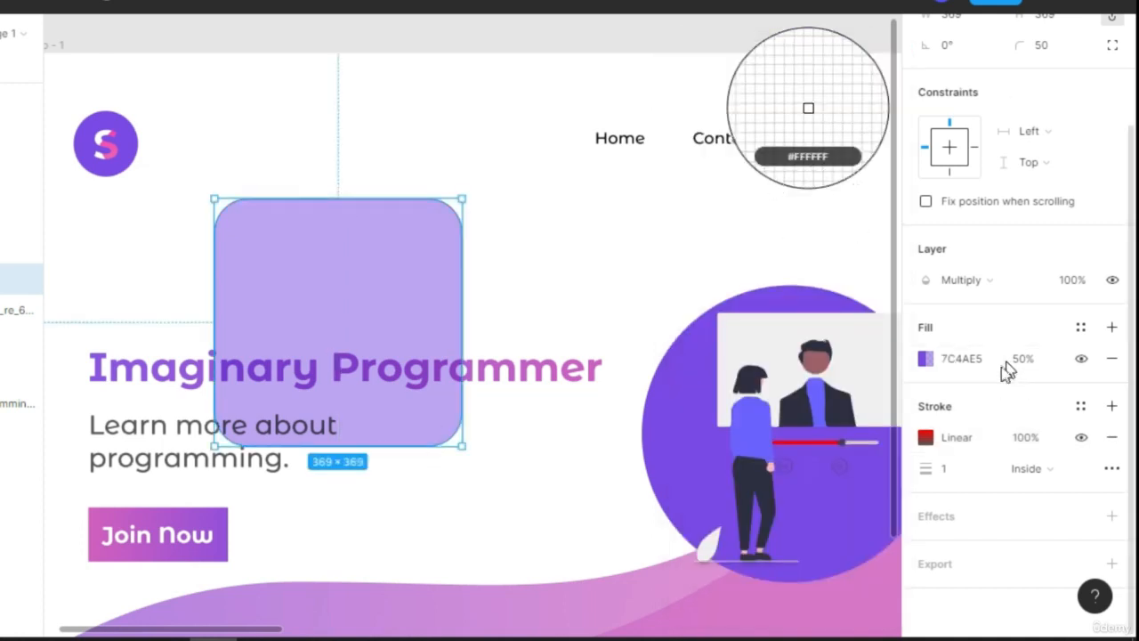
- Return the rounded rectangle's stroke to a solid red color and look through the available color formats
click(925, 437)
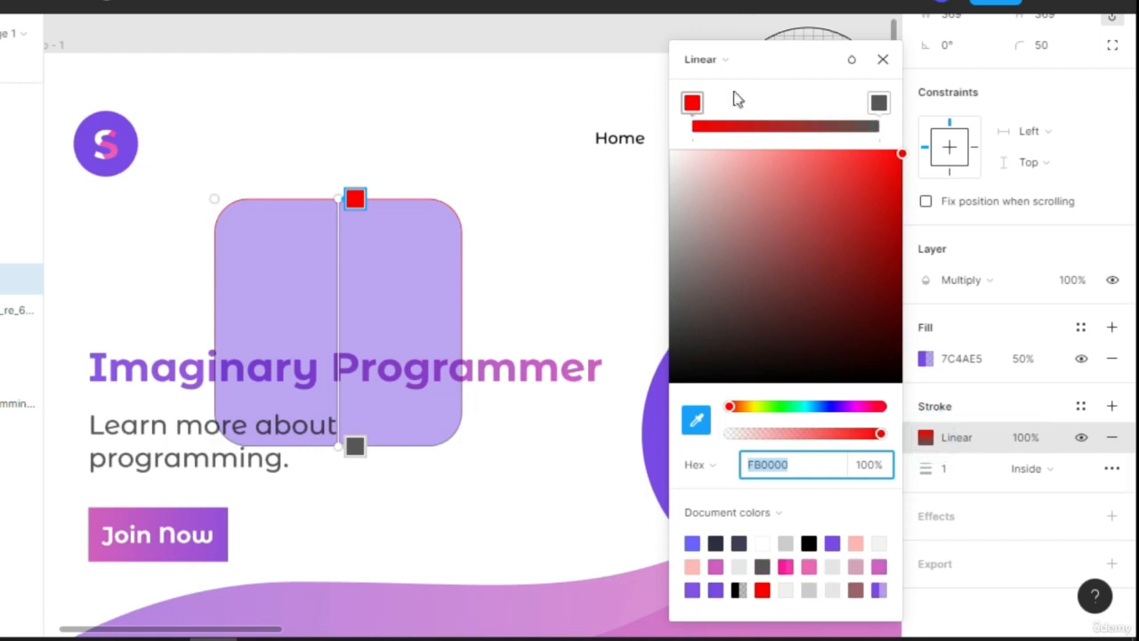
click(725, 59)
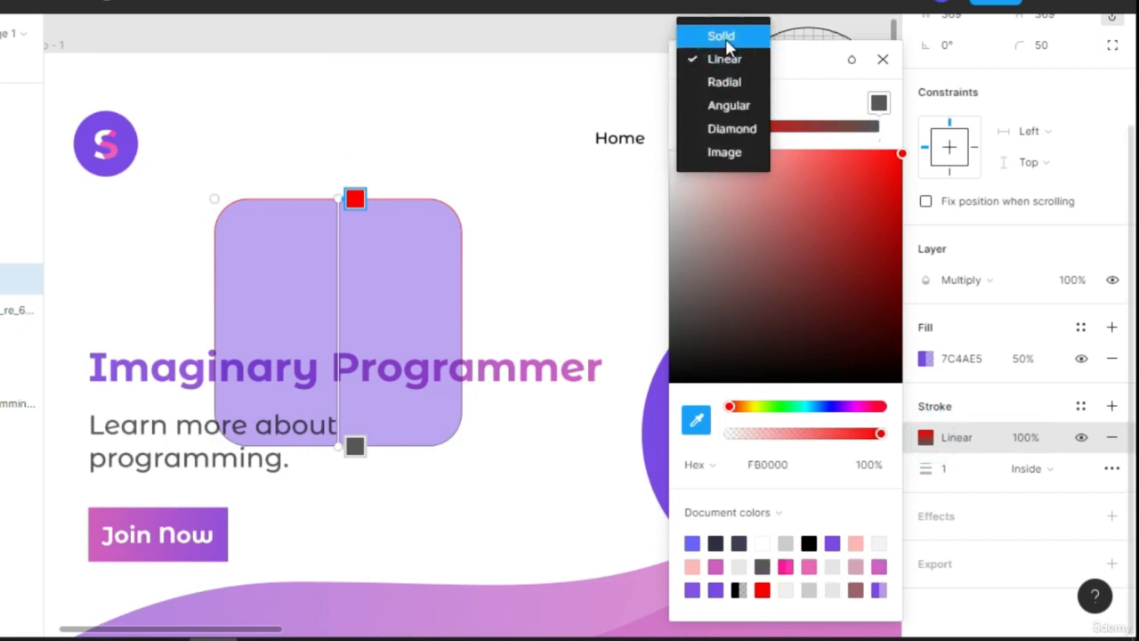
click(722, 38)
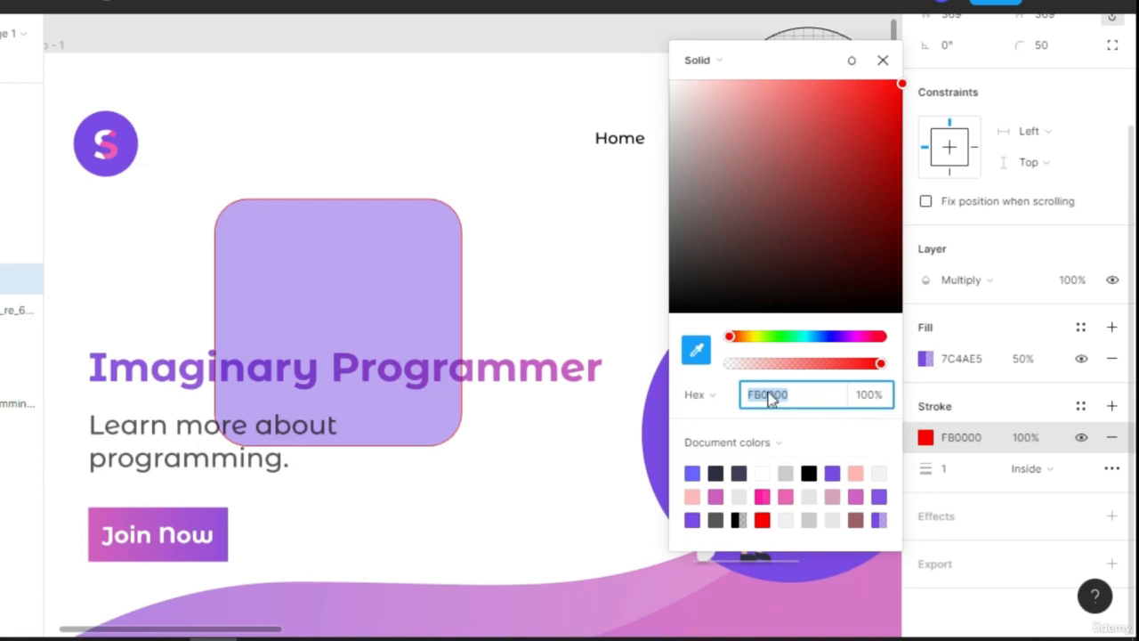
click(721, 394)
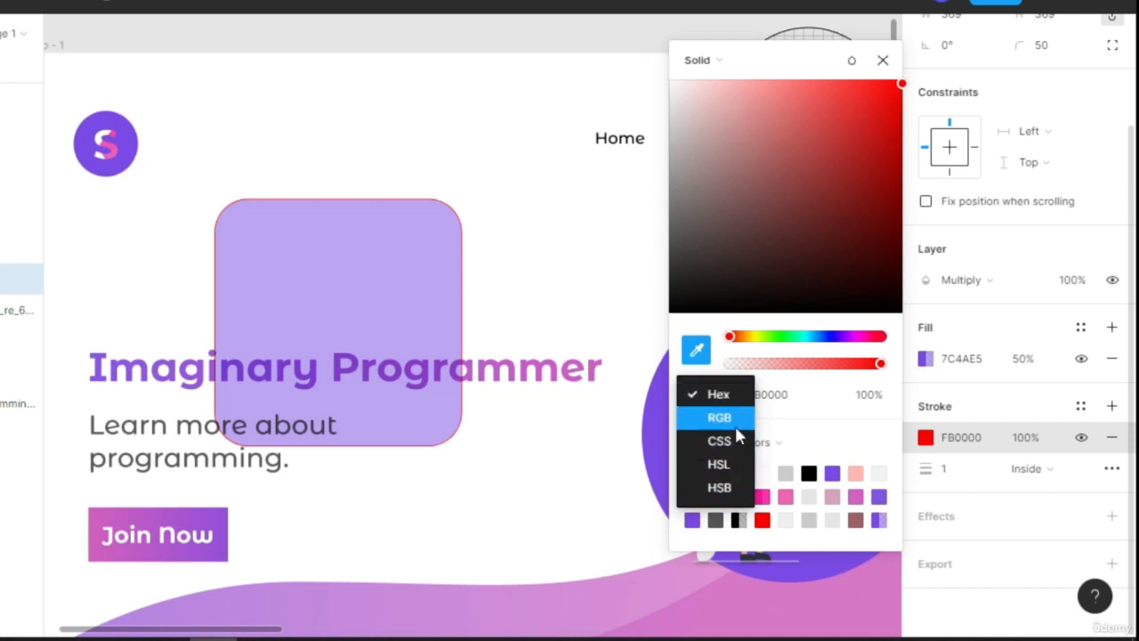
click(883, 59)
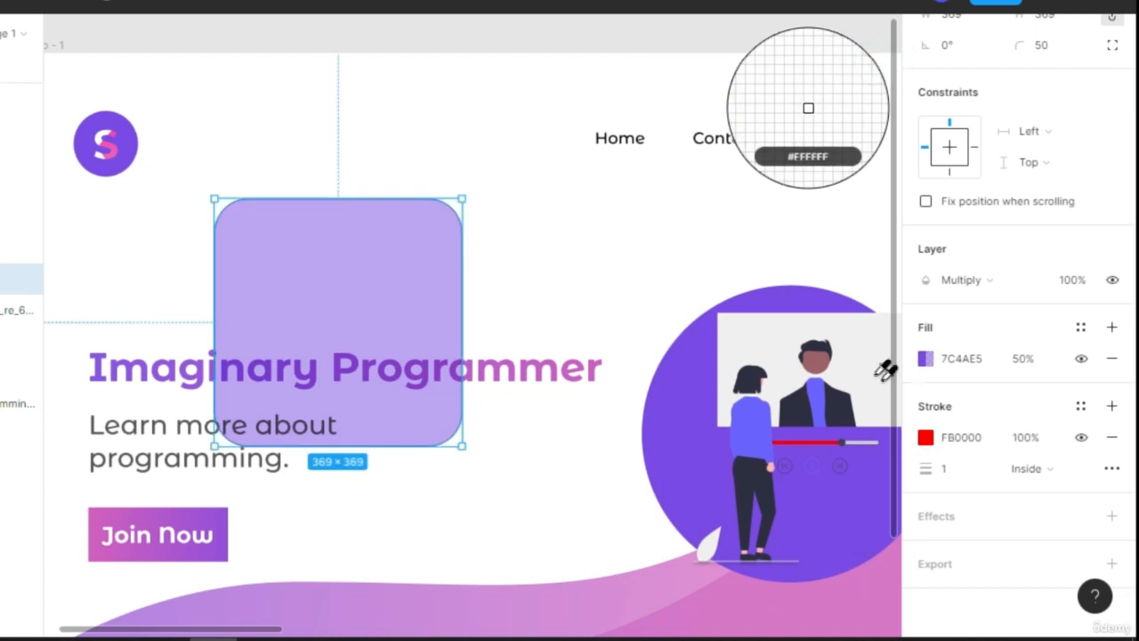
- Set the rounded rectangle's stroke thickness to 5
click(947, 465)
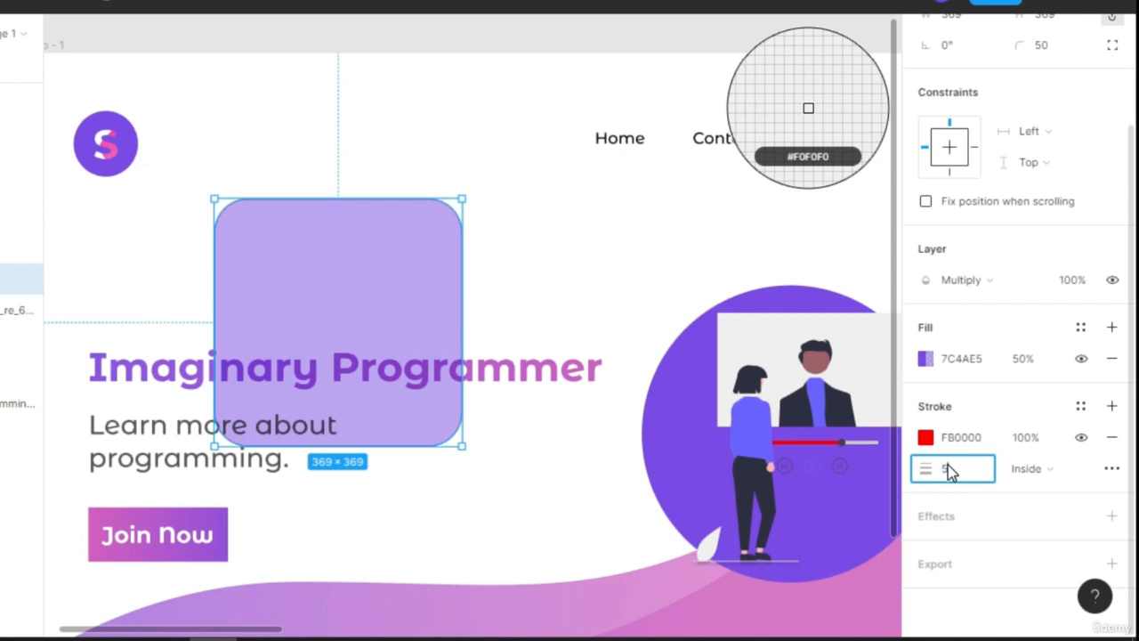
text(5)
key(Return)
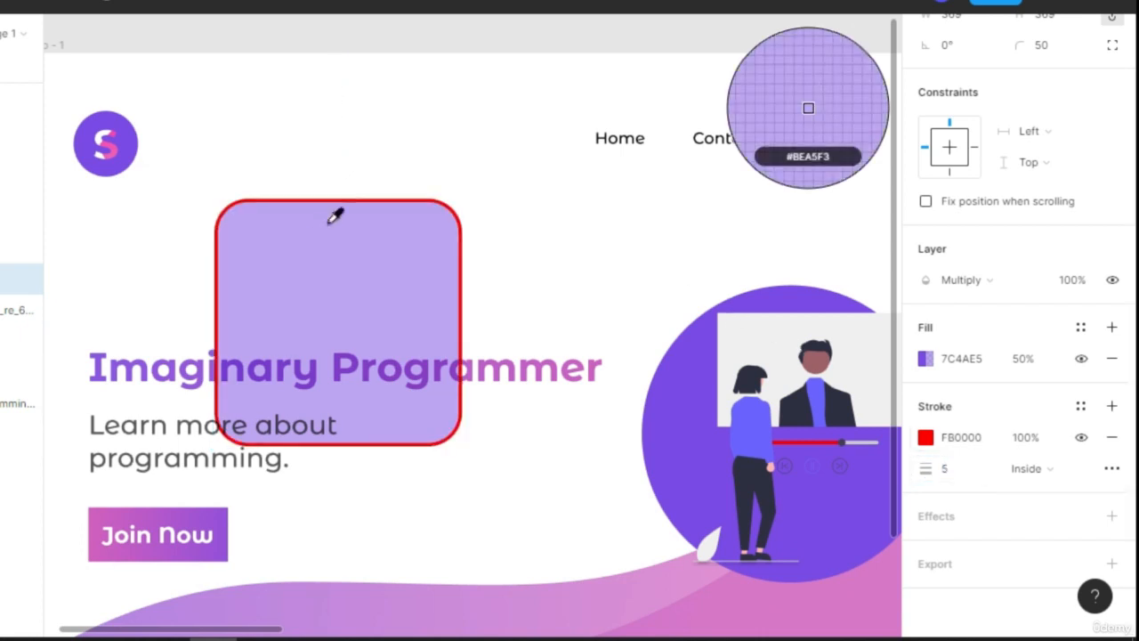
- Try the Center alignment for the rounded rectangle's stroke, and settle on Outside
click(1041, 477)
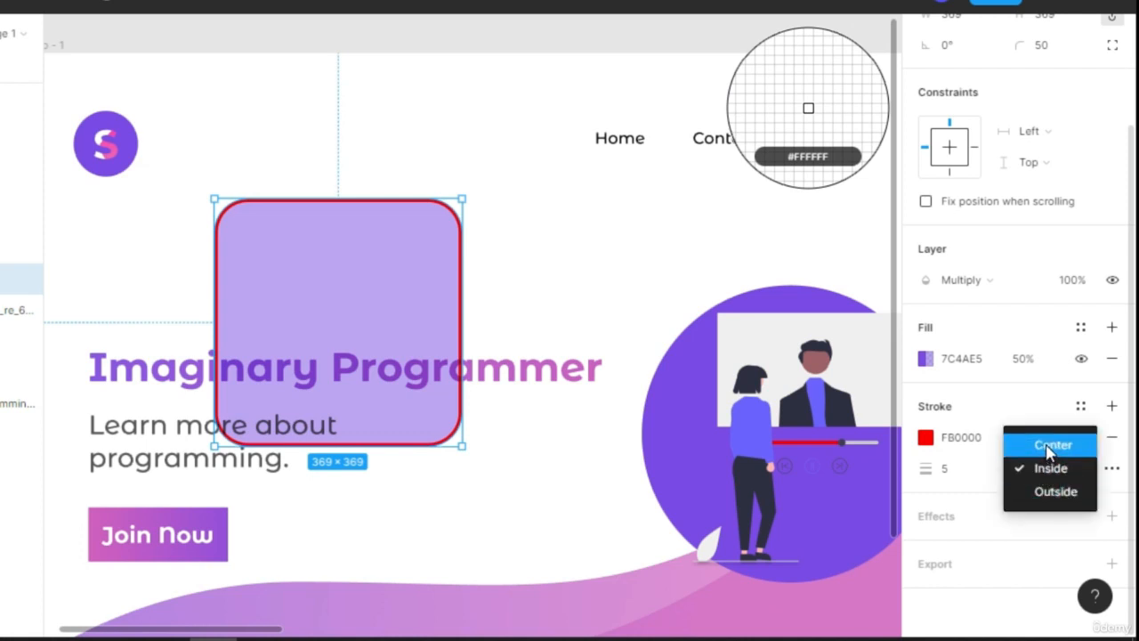
click(1050, 445)
click(1022, 468)
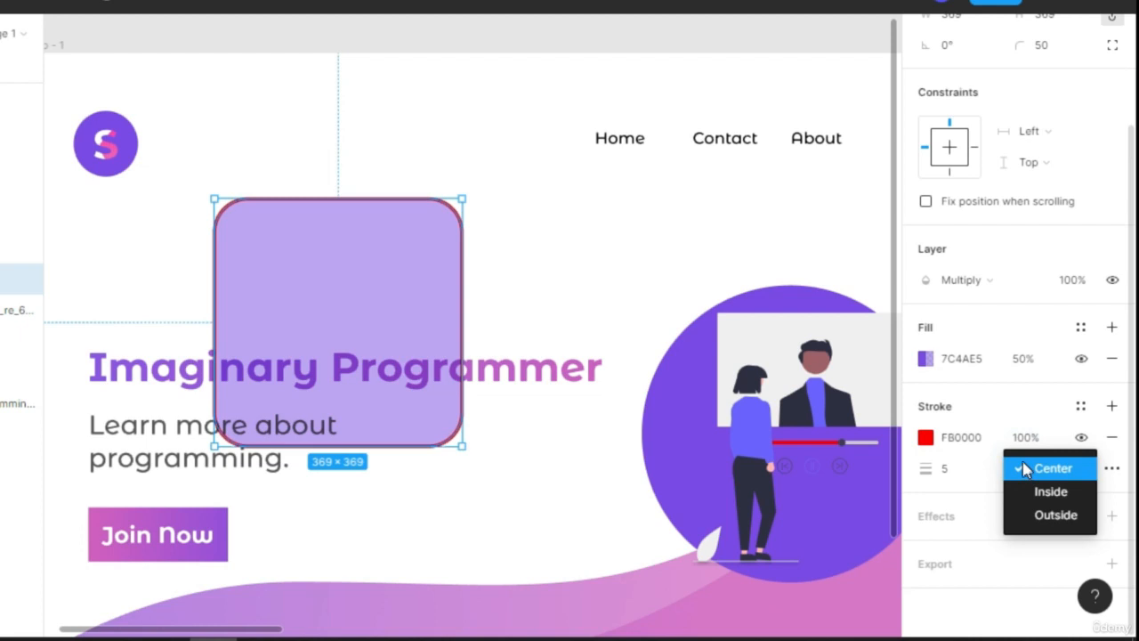
click(1050, 517)
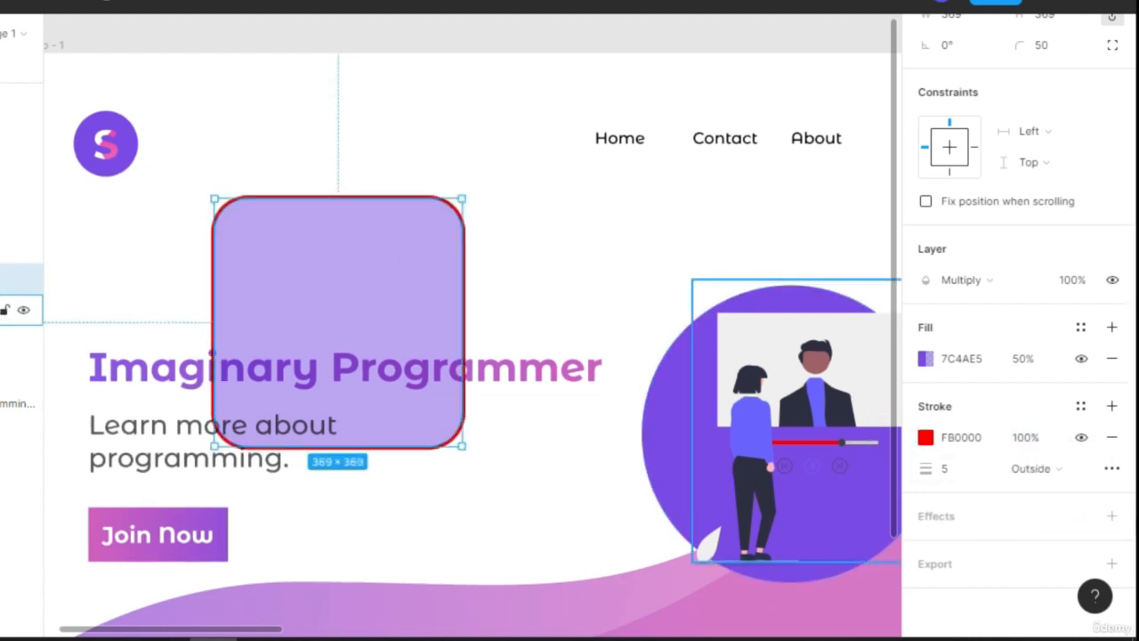
- Change the rounded rectangle's stroke style to Dash with a dash length of 15
click(1112, 470)
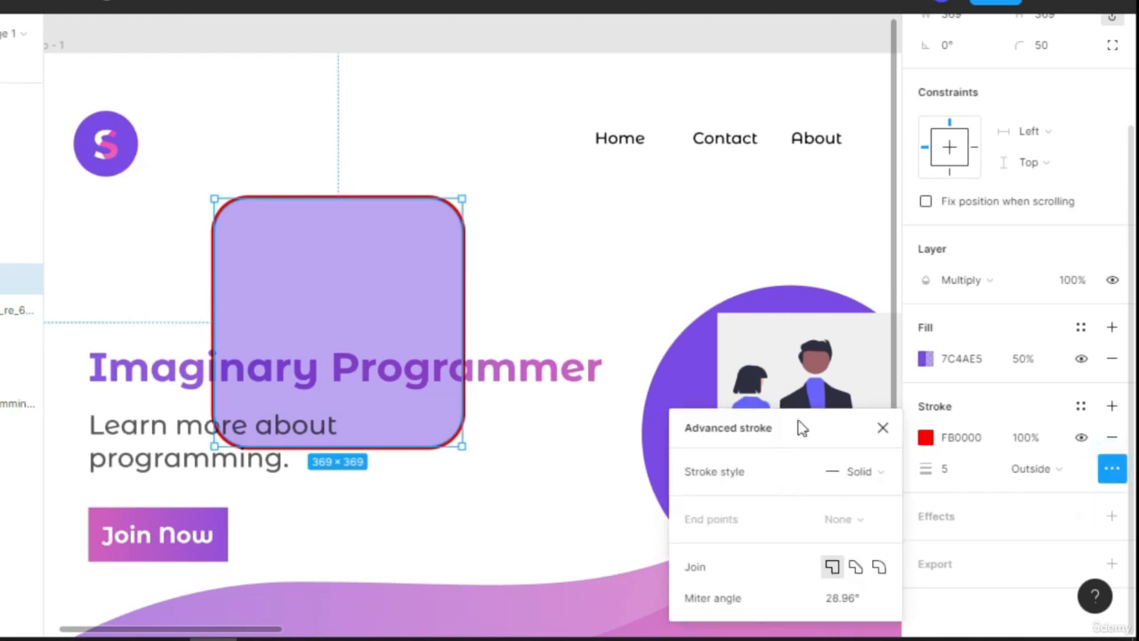
drag(799, 428, 809, 258)
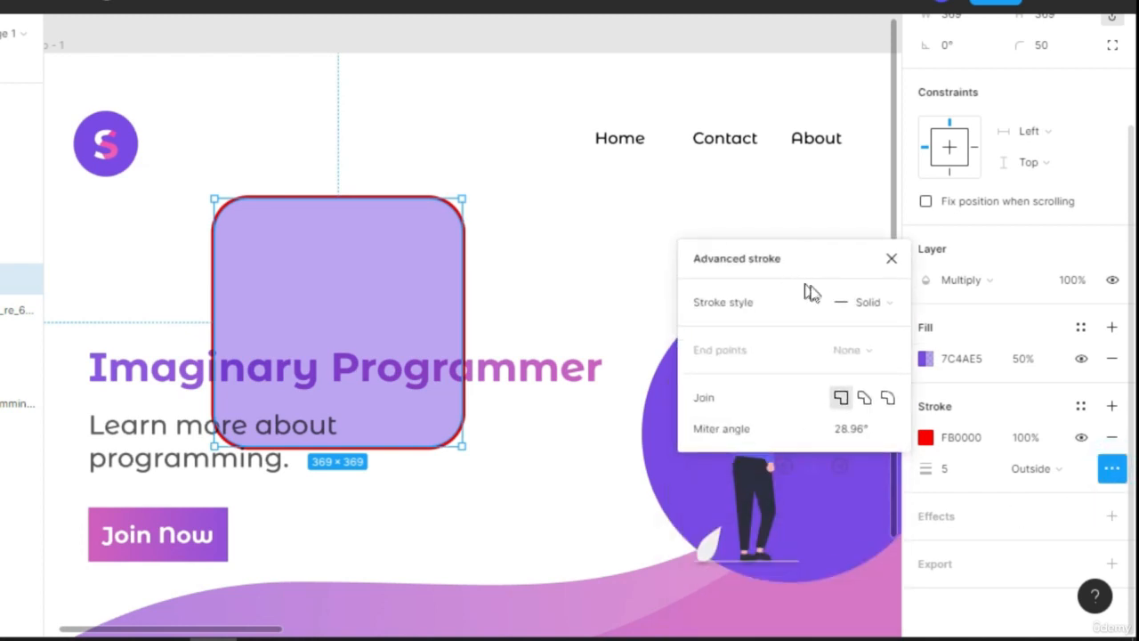
click(875, 305)
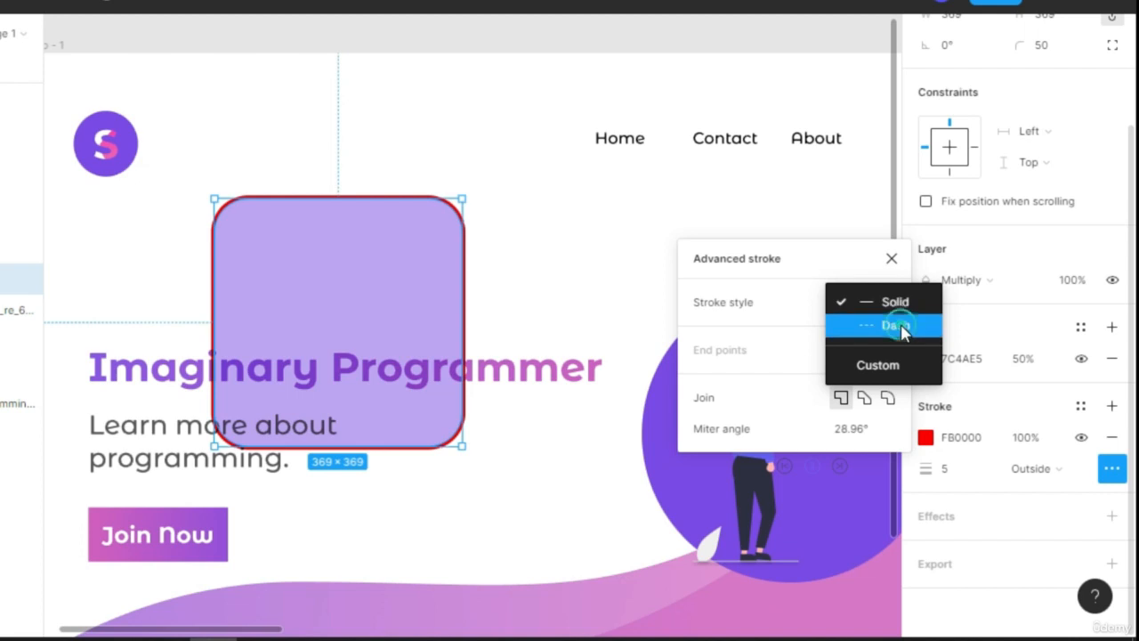
click(899, 328)
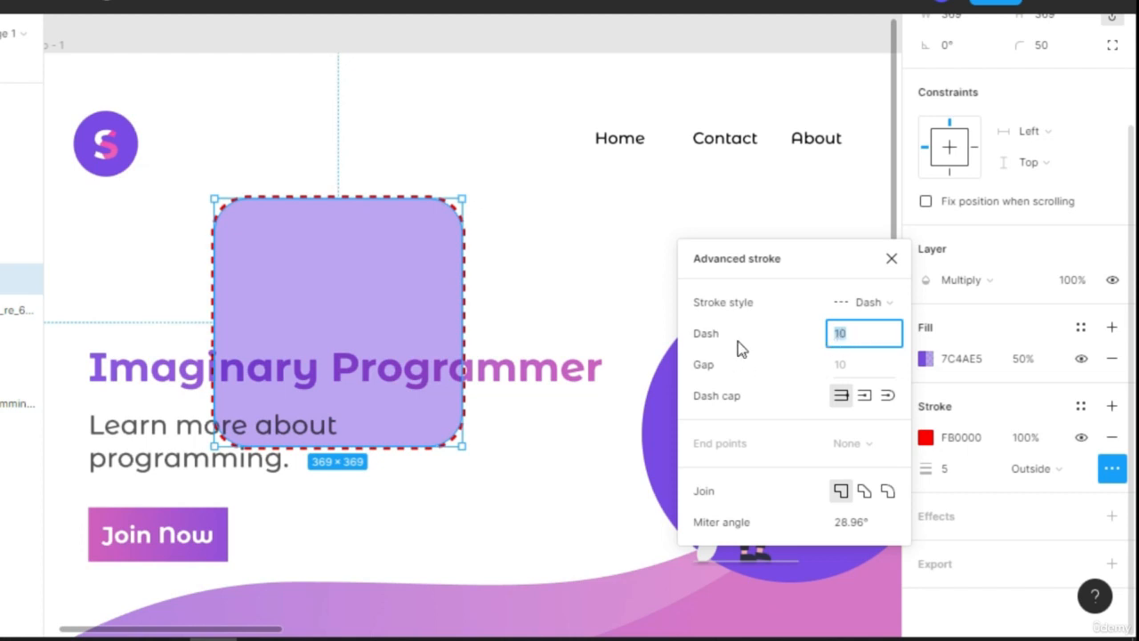
click(875, 340)
double_click(875, 340)
text(15)
key(Return)
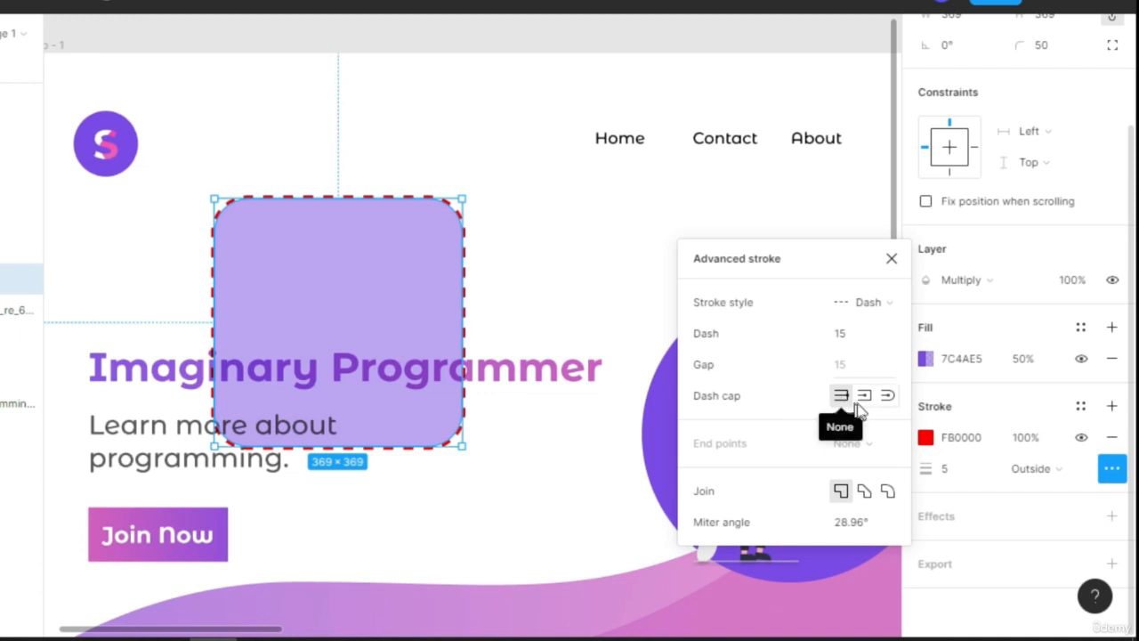
- Give the stroke's dashes round caps and move the rounded rectangle a little to the right on the page
click(888, 399)
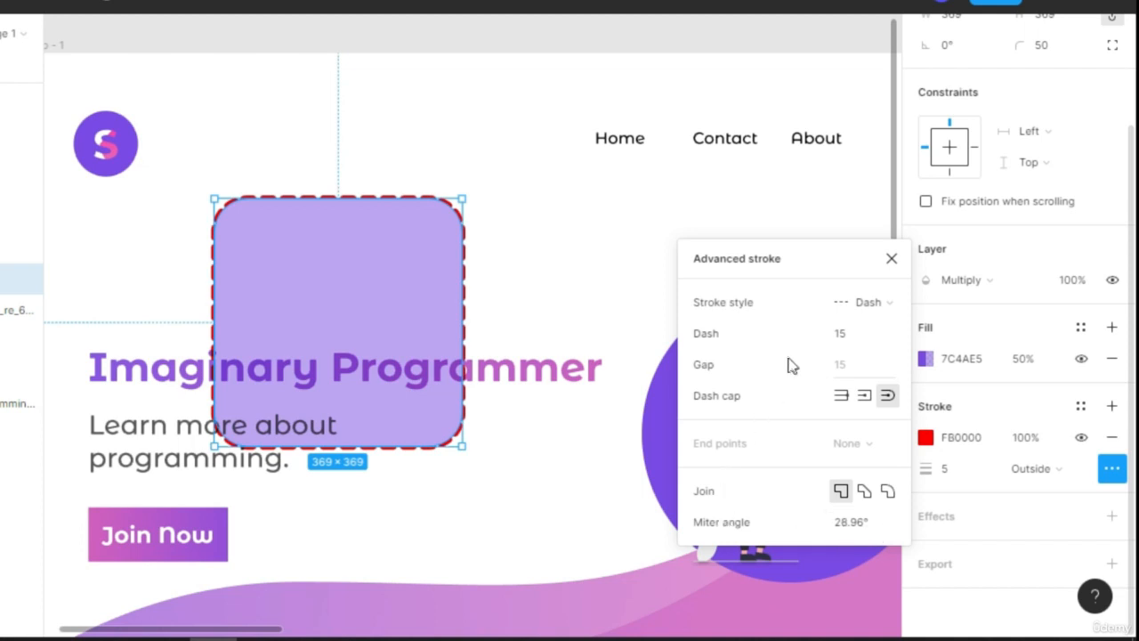
click(890, 260)
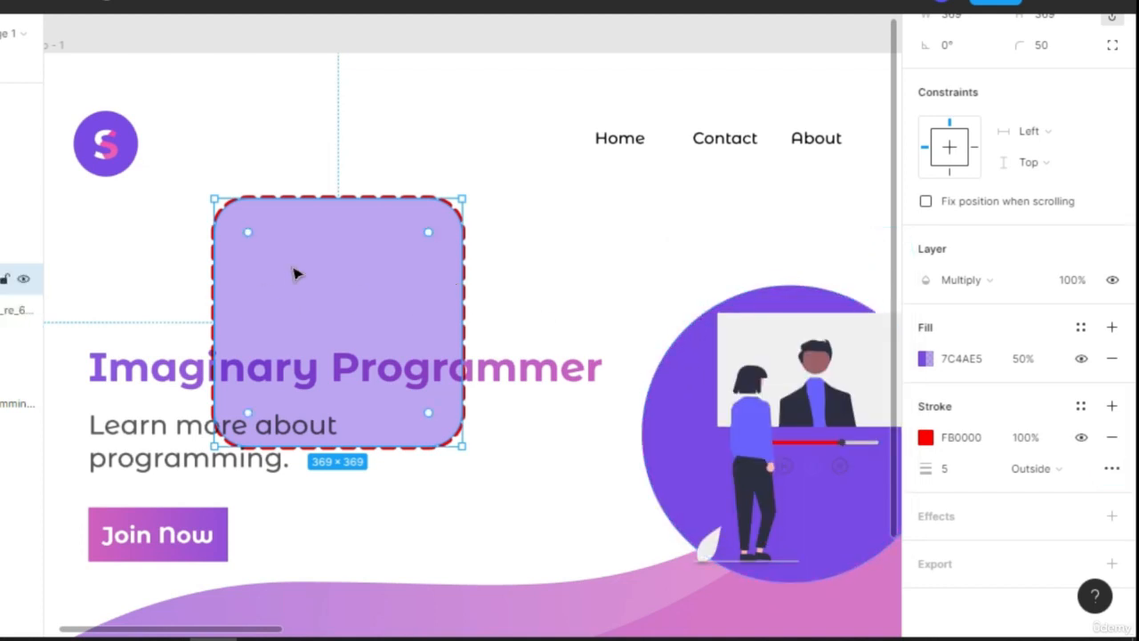
drag(296, 273, 391, 278)
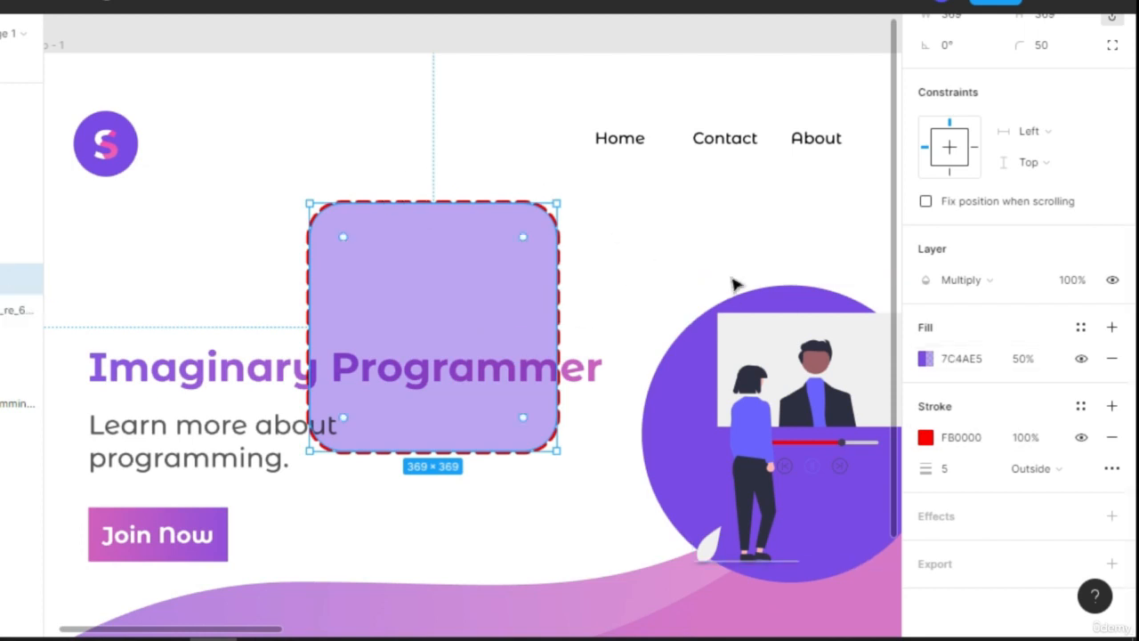
- Add a drop shadow effect to the rounded rectangle and move it up so that it clears the headline
click(958, 520)
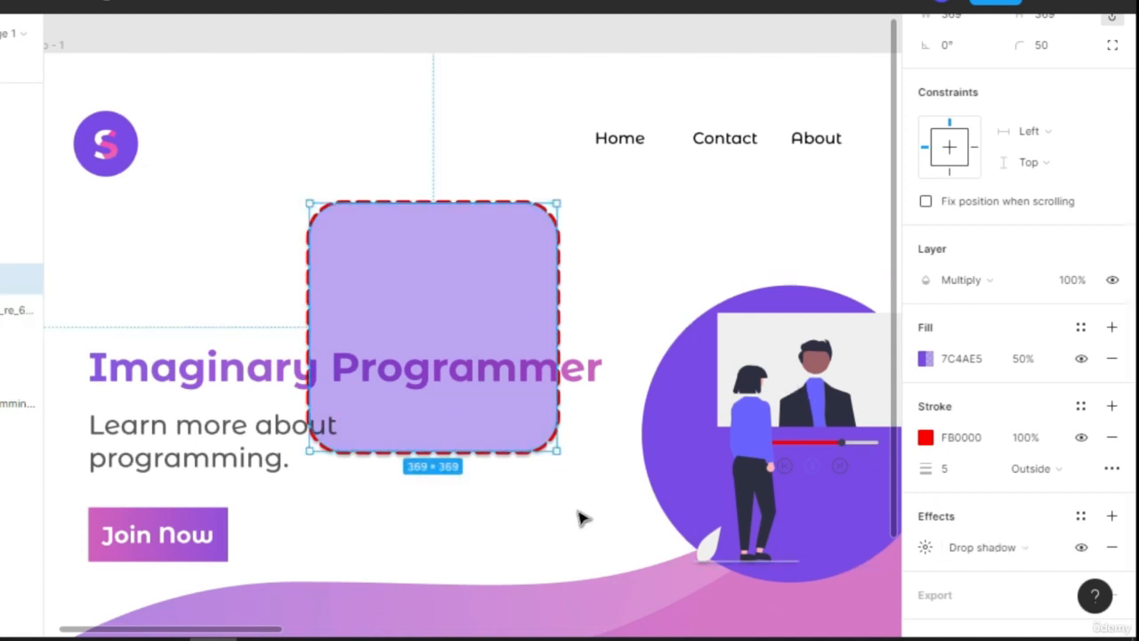
drag(430, 260, 464, 150)
- Replace the background blur on the "Imaginary Programmer" headline with a drop shadow effect
click(308, 383)
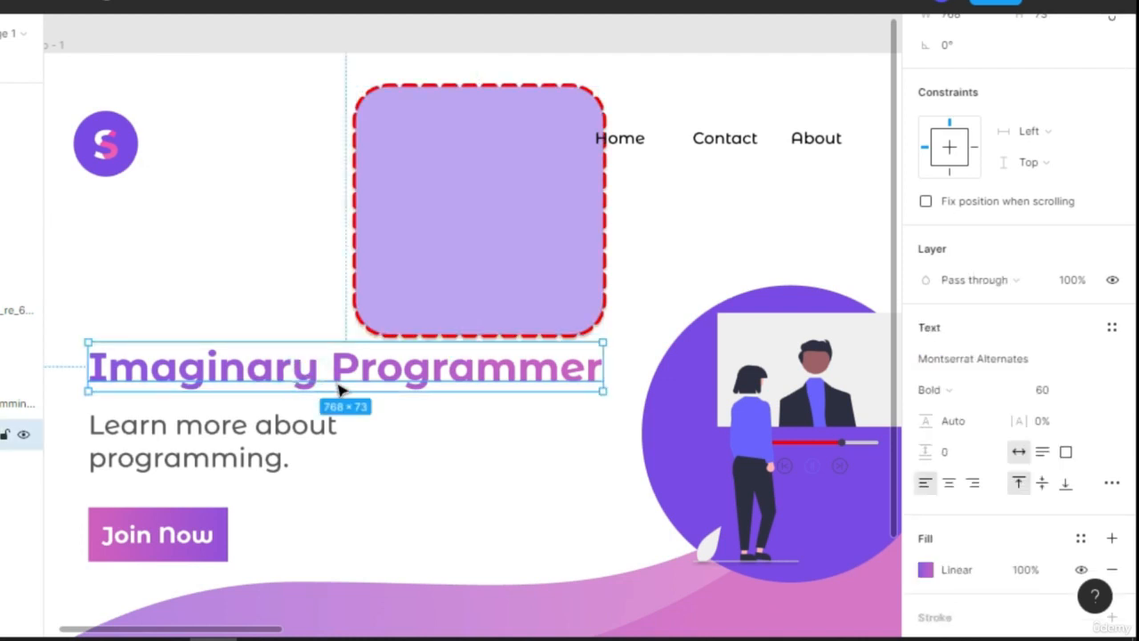
scroll(992, 554, down, 4)
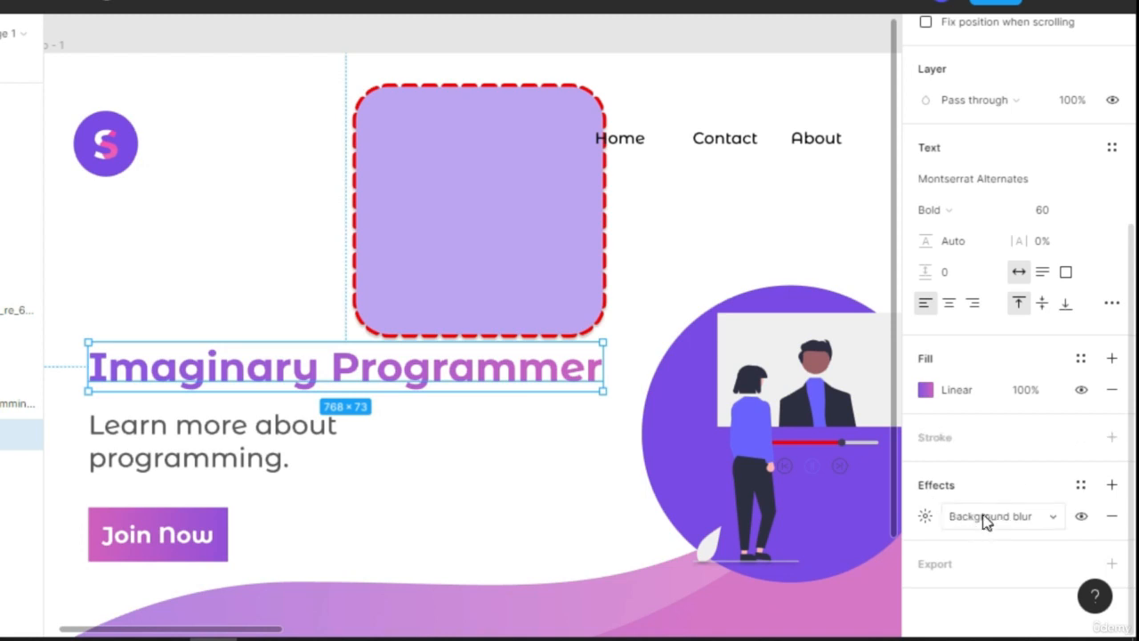
click(1111, 516)
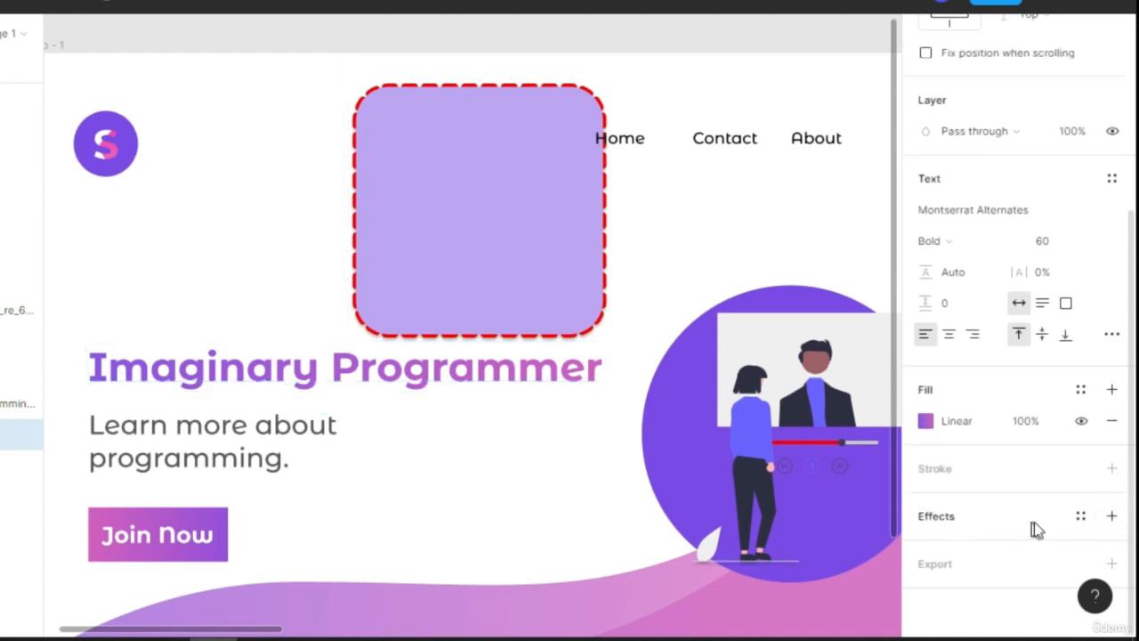
click(1112, 516)
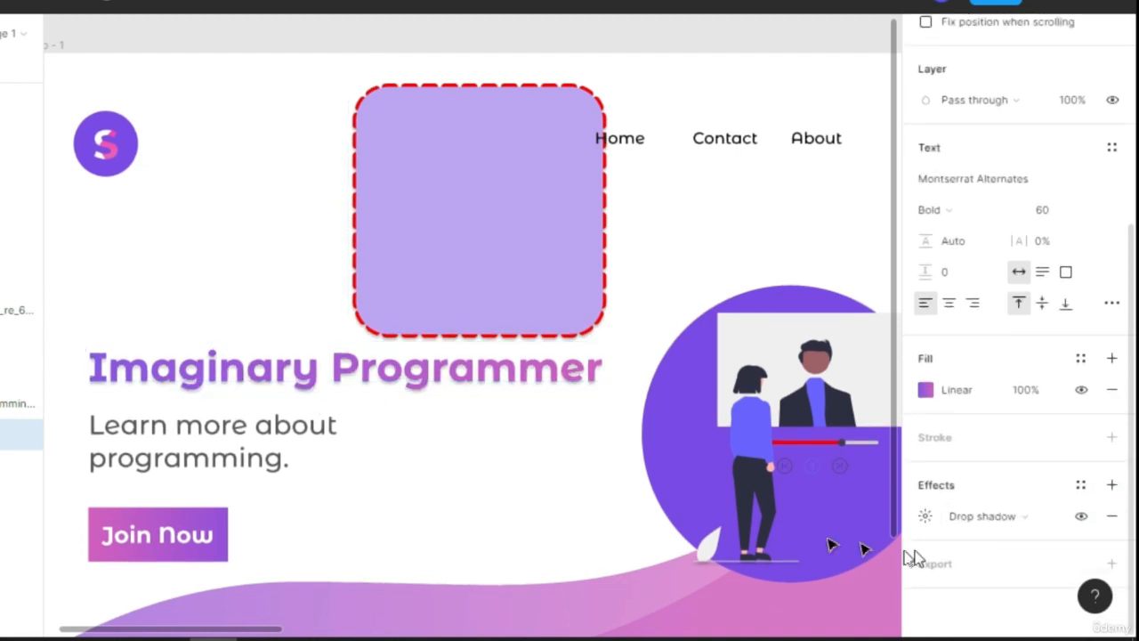
click(475, 473)
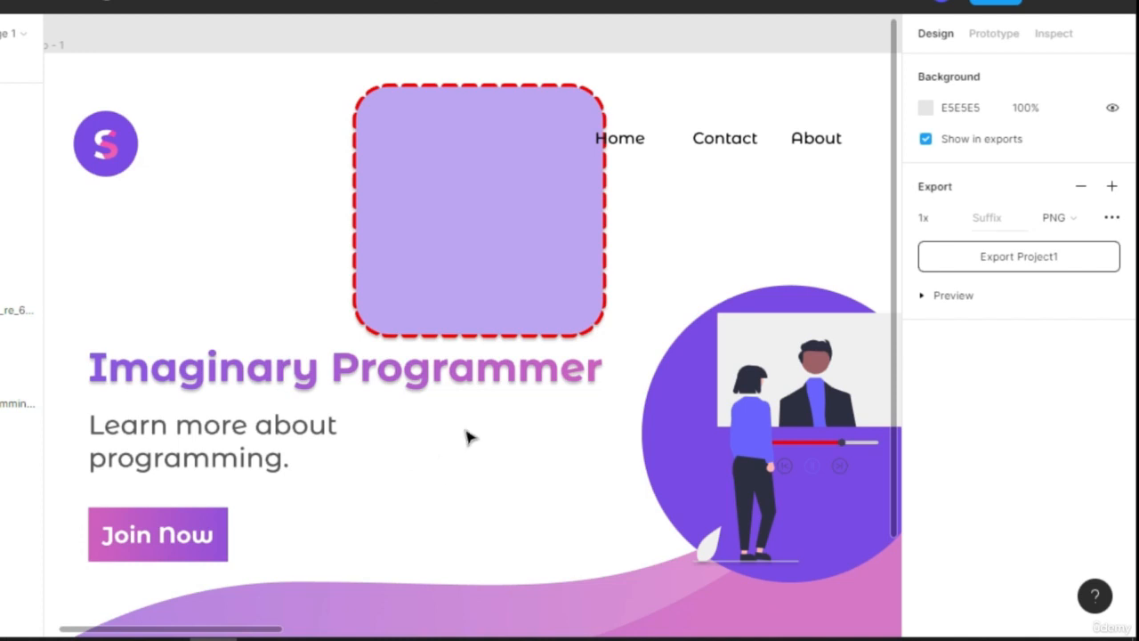
- Try drop shadow offsets of Y 40 and X 40 on the "Imaginary Programmer" headline
click(445, 385)
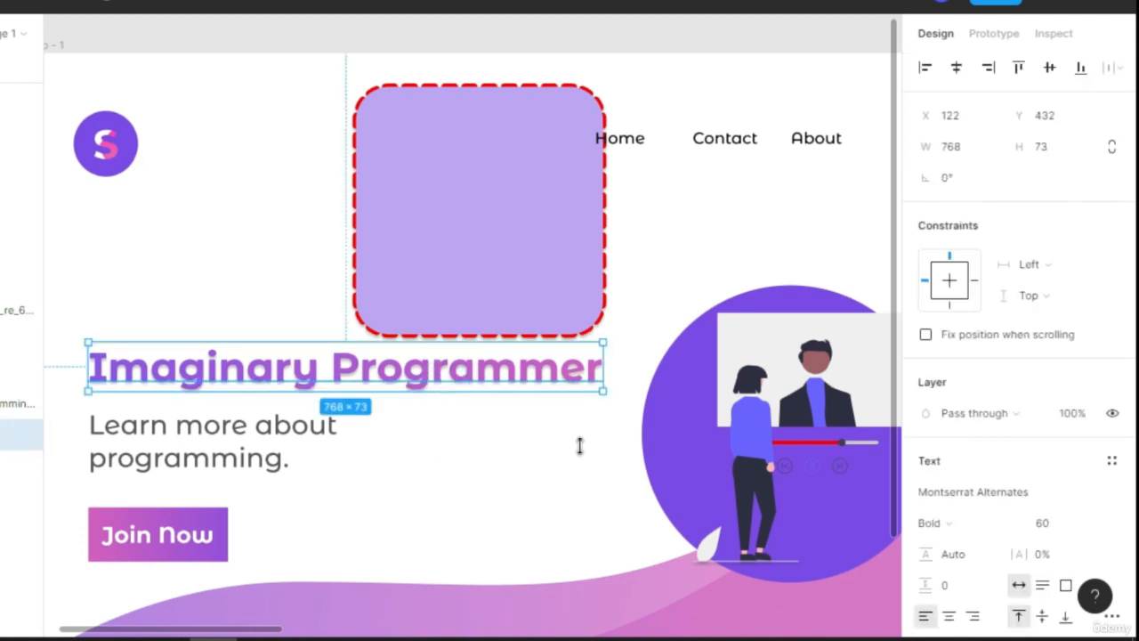
scroll(1001, 467, down, 5)
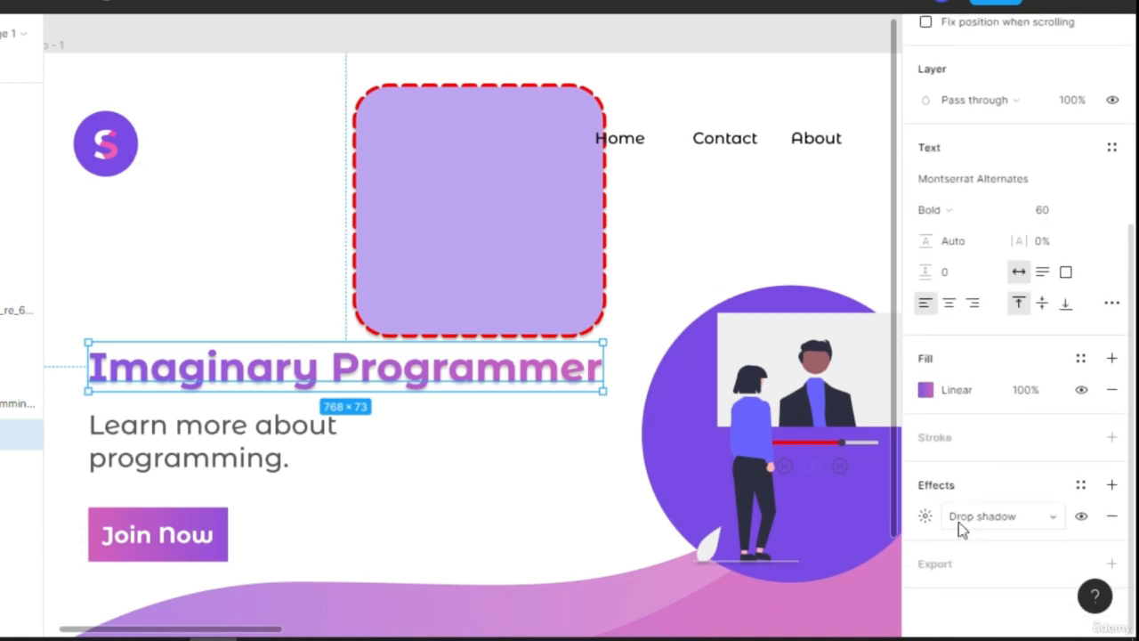
click(929, 524)
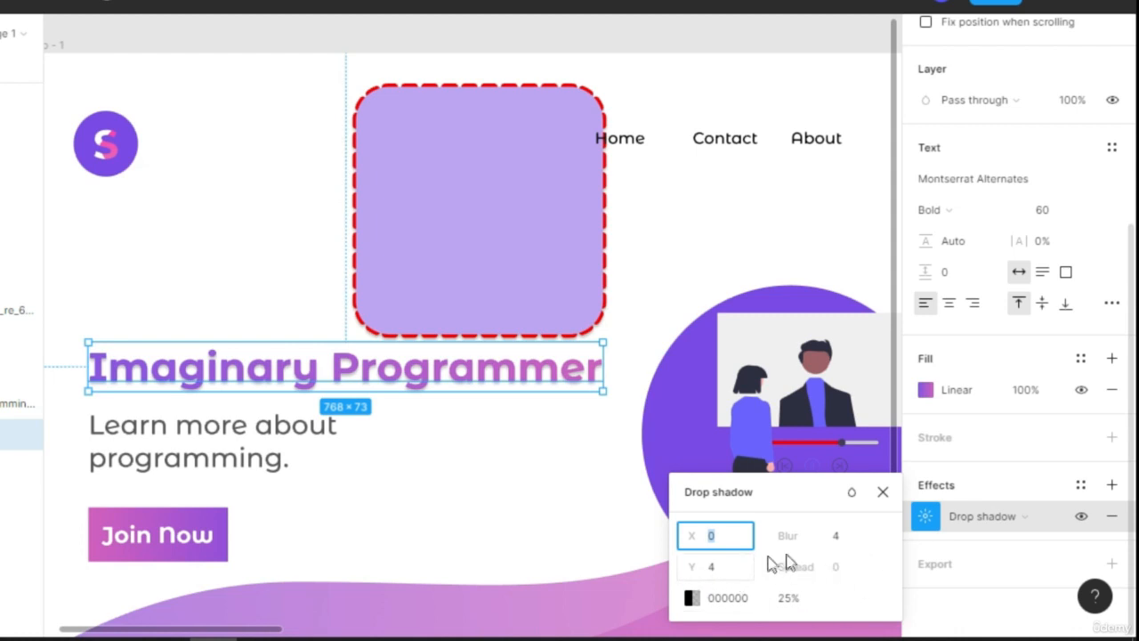
click(718, 567)
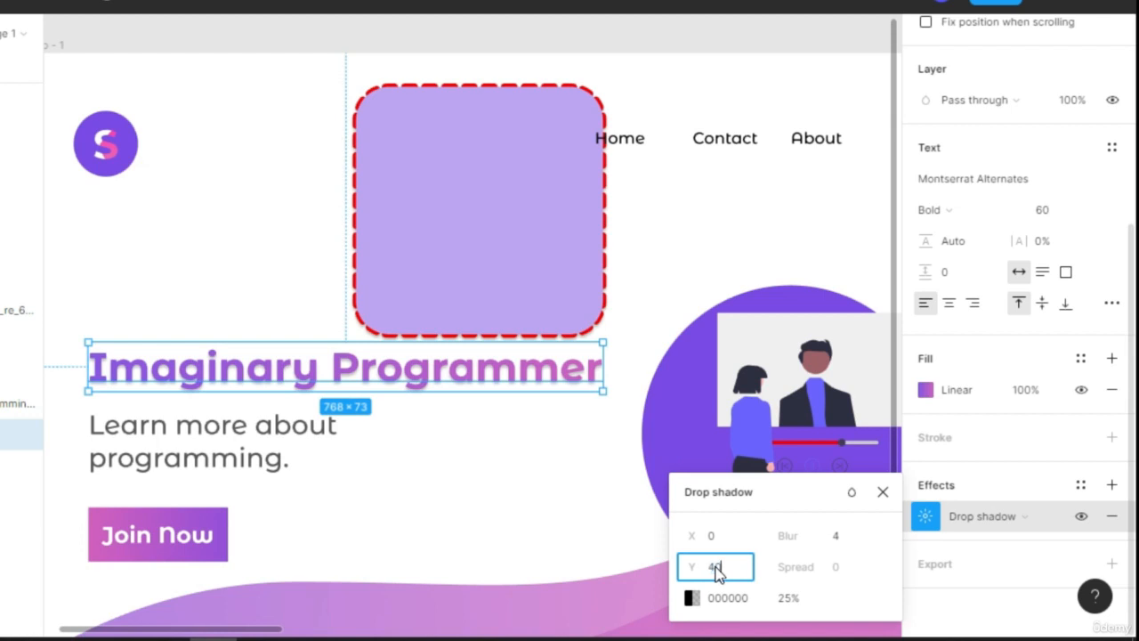
key(Return)
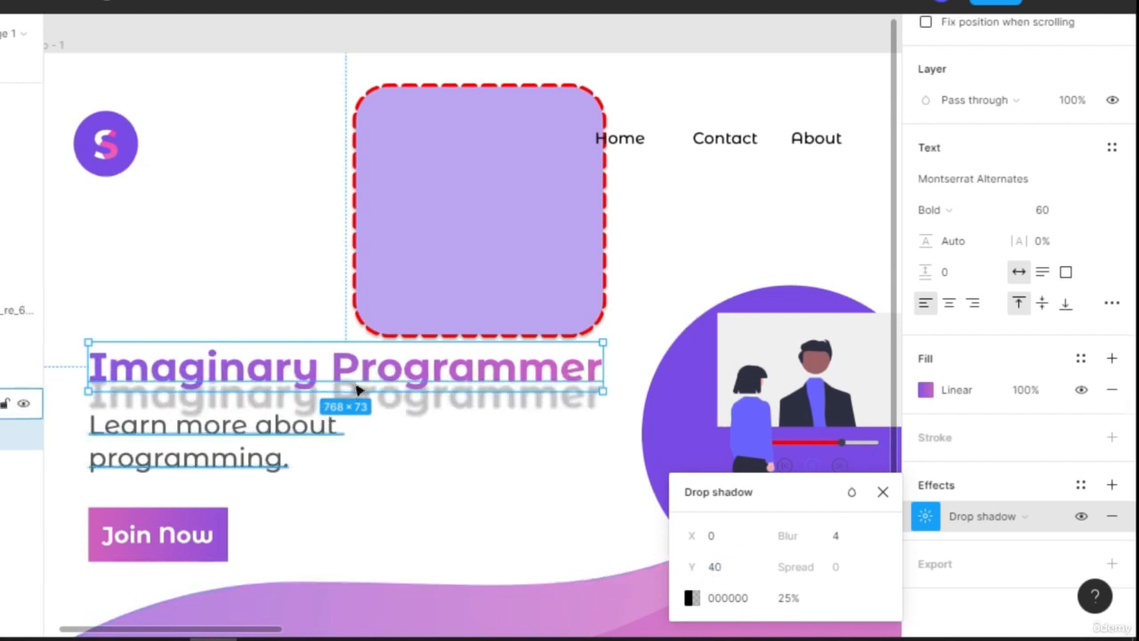
click(717, 539)
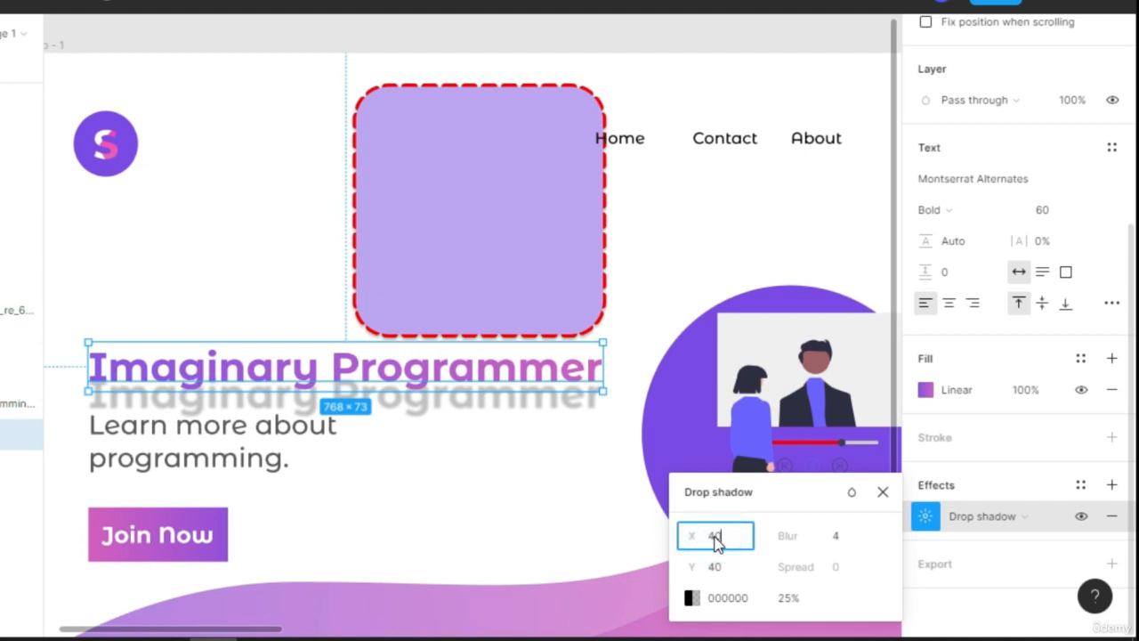
key(Return)
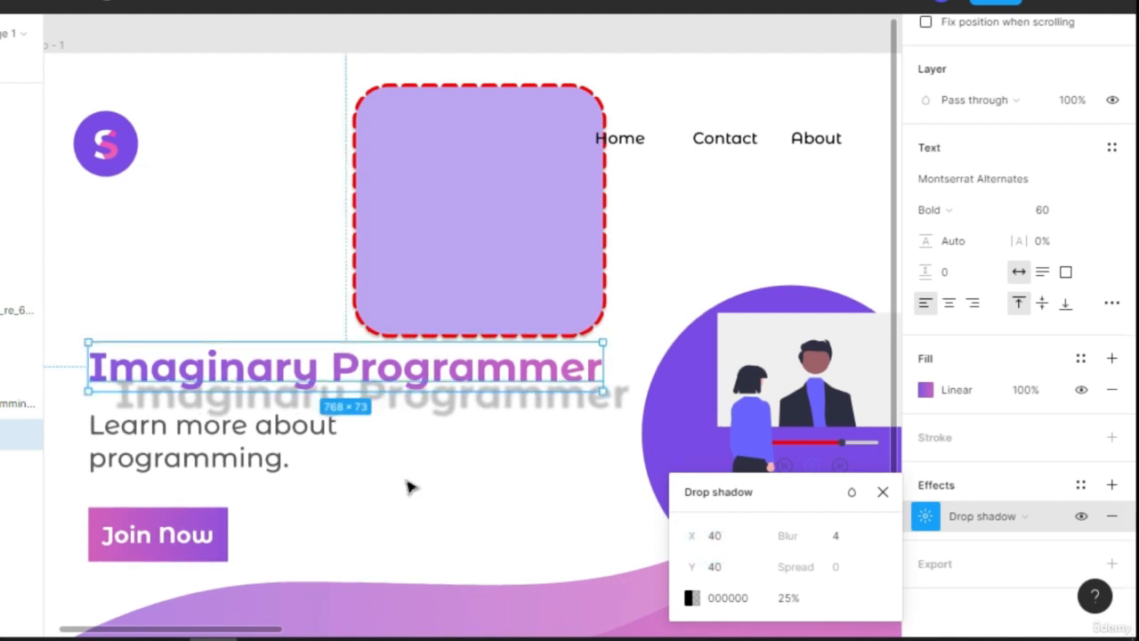
click(447, 476)
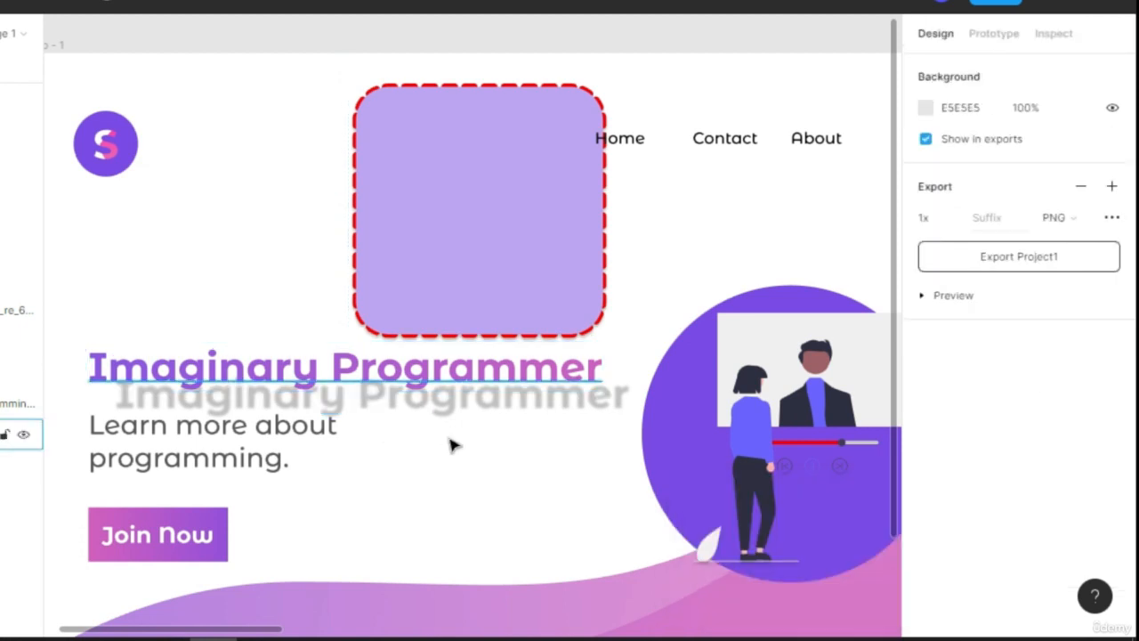
- Set the headline's drop shadow offsets to Y 5 and X 0
click(471, 387)
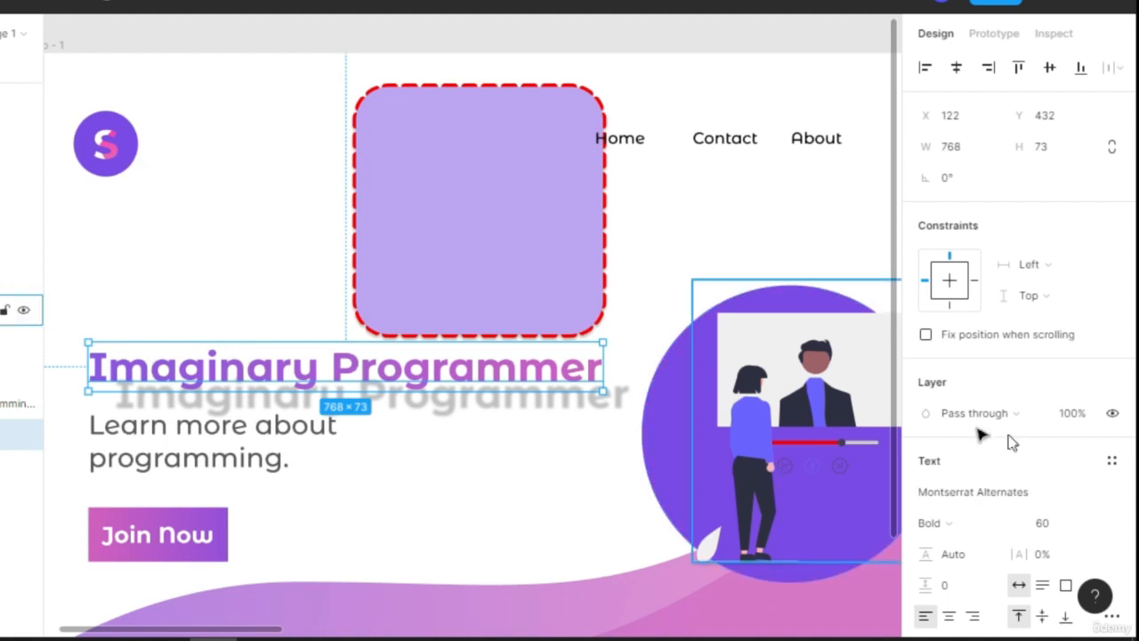
scroll(1013, 436, down, 5)
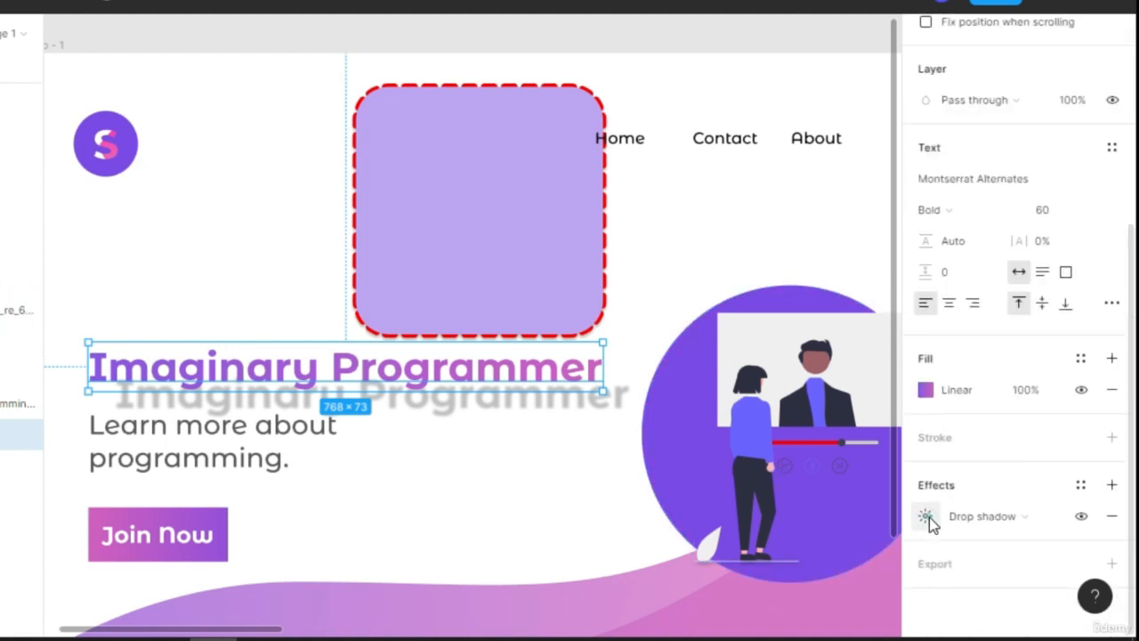
click(926, 516)
click(717, 570)
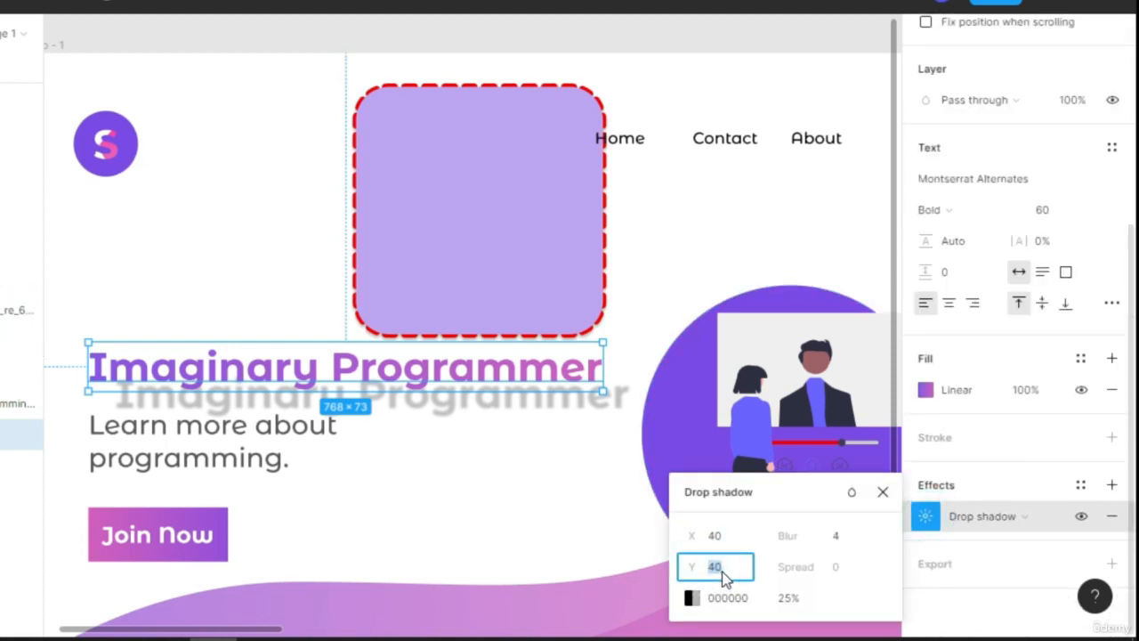
key(Return)
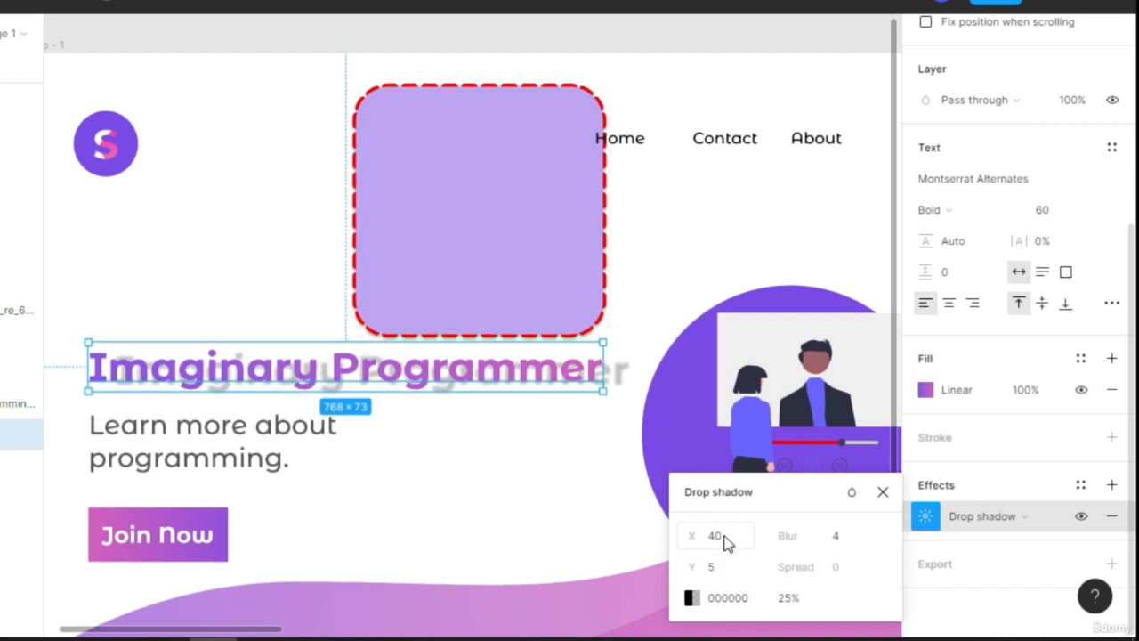
click(721, 536)
text(0)
key(Return)
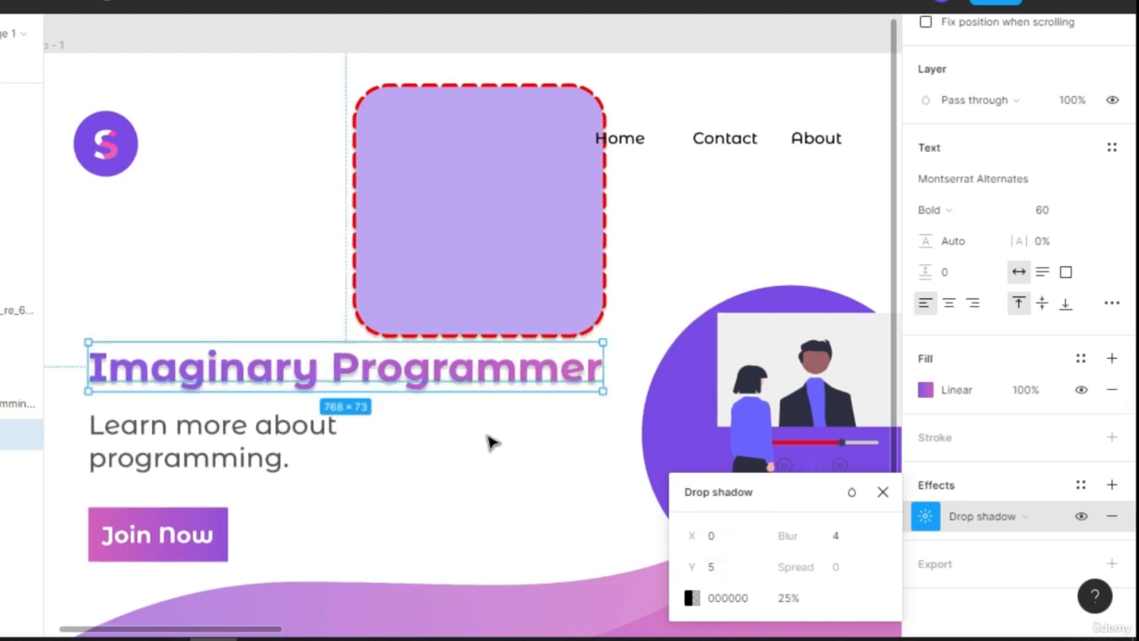
- Look at the colour options for the headline's drop shadow, leaving the colour as it is
click(688, 602)
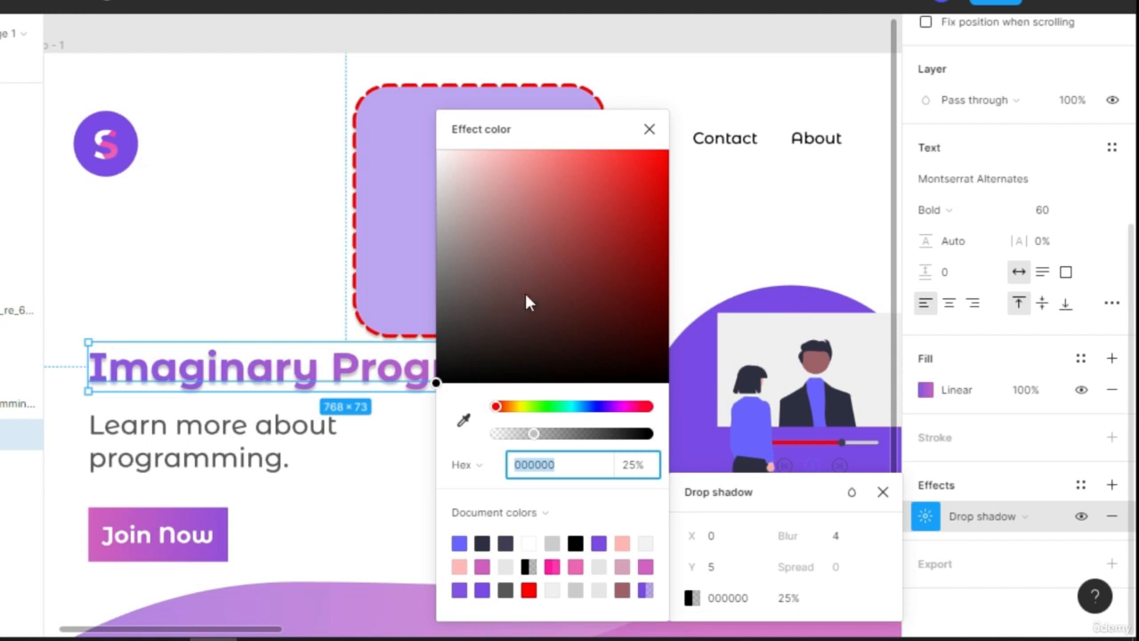
click(647, 131)
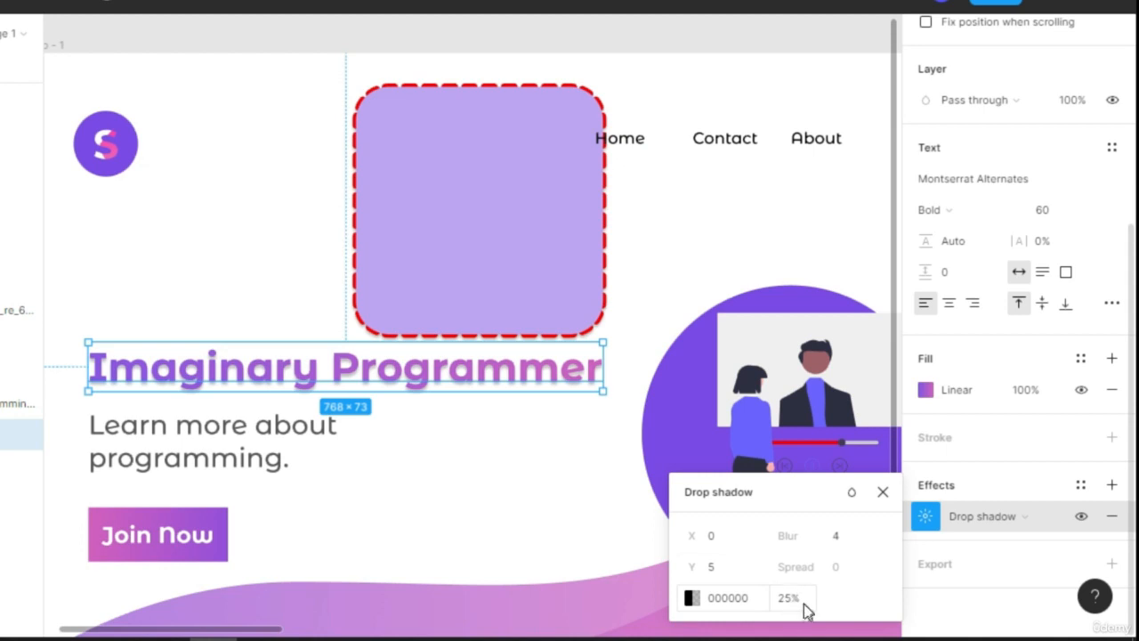
click(813, 504)
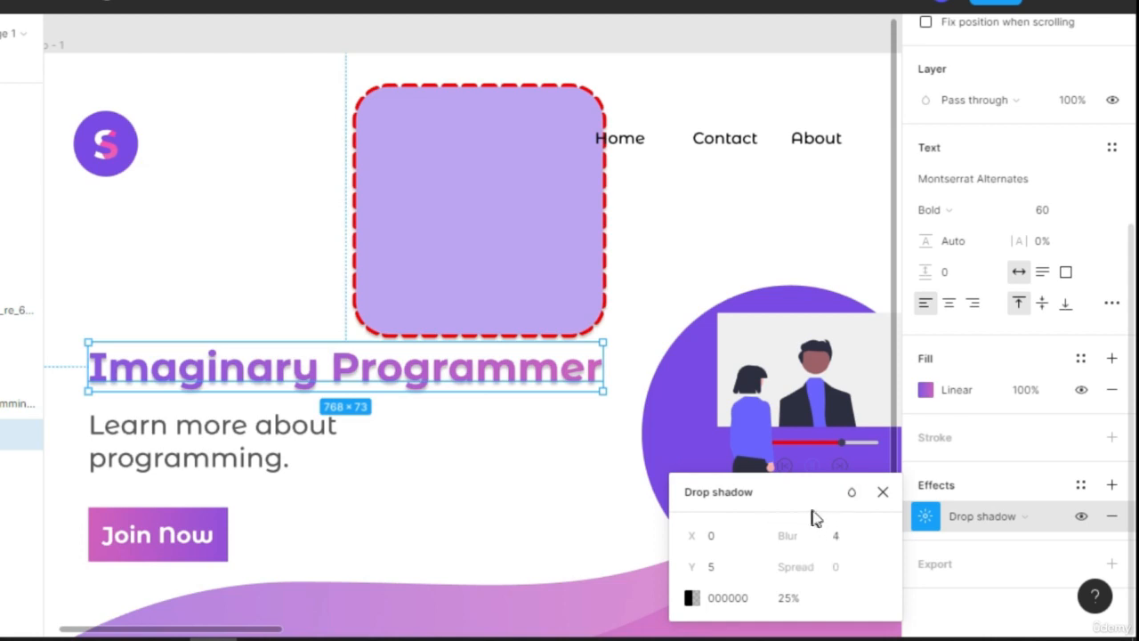
- Set the blend mode of the headline's drop shadow to Multiply and close the shadow settings
click(851, 492)
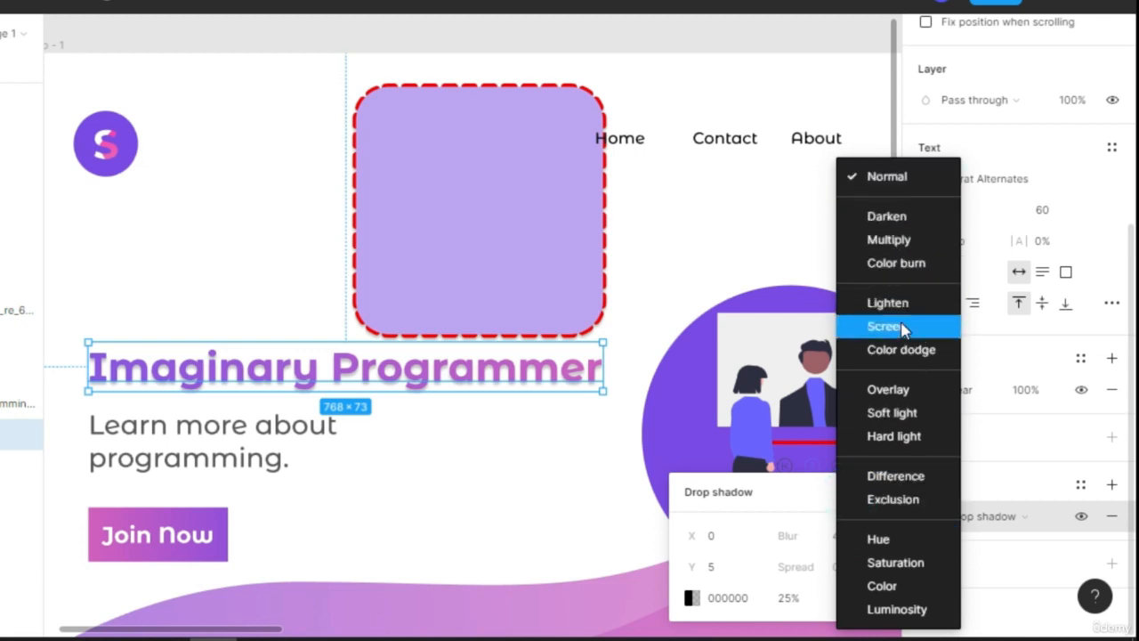
click(921, 244)
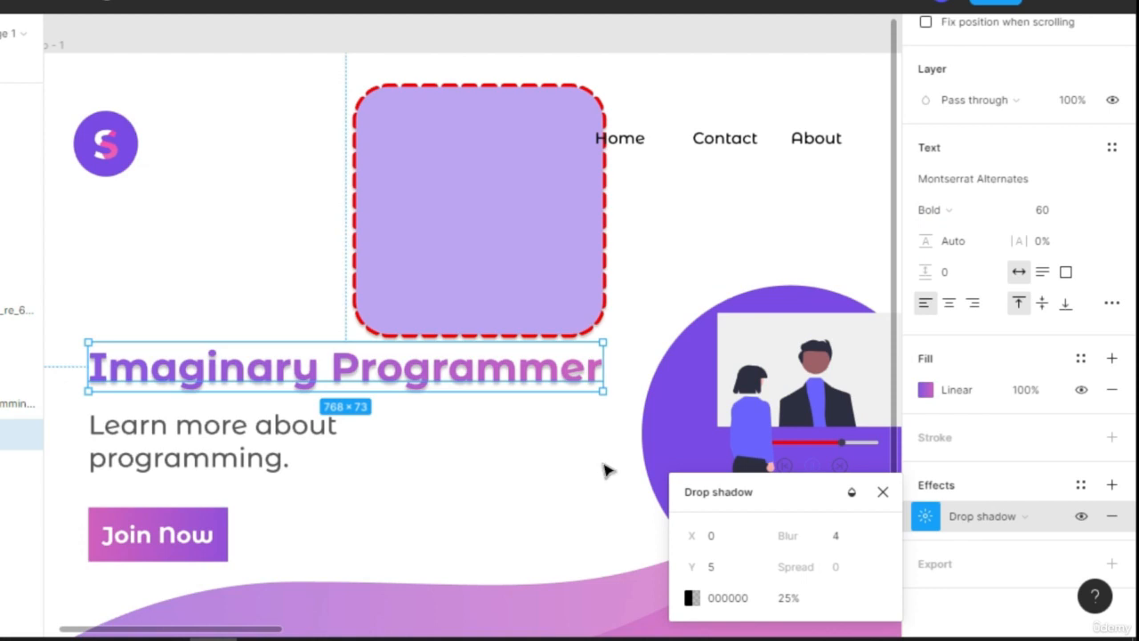
click(882, 493)
- Examine the effects on the Desktop - 1 frame, then check its illustration, Join Now button and headline
scroll(865, 387, down, 1)
scroll(865, 389, down, 1)
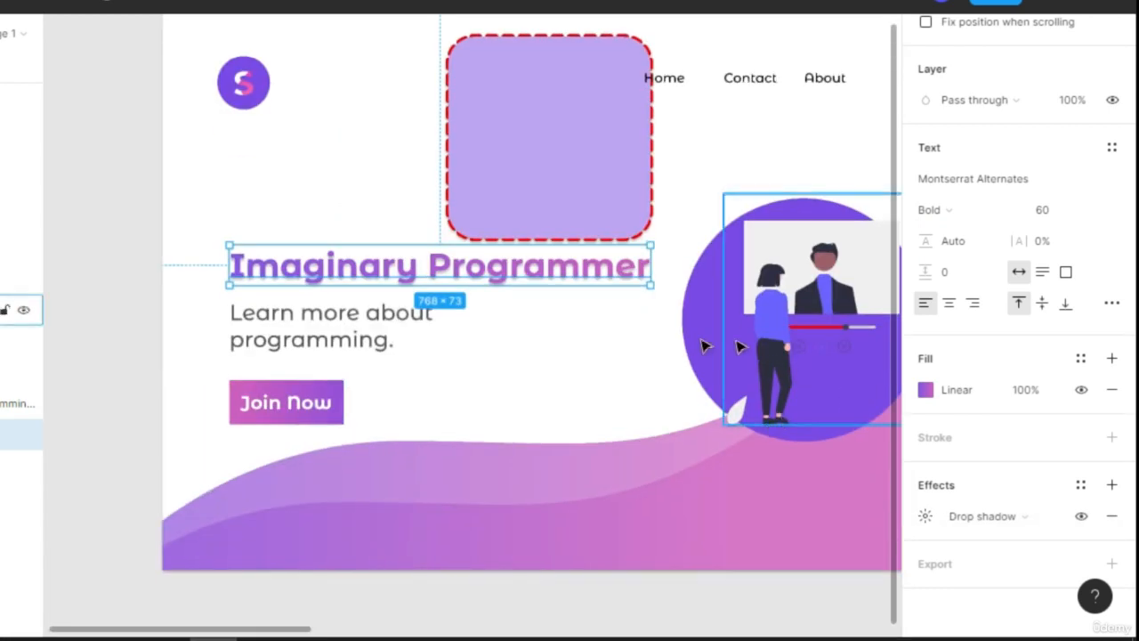
scroll(699, 345, down, 2)
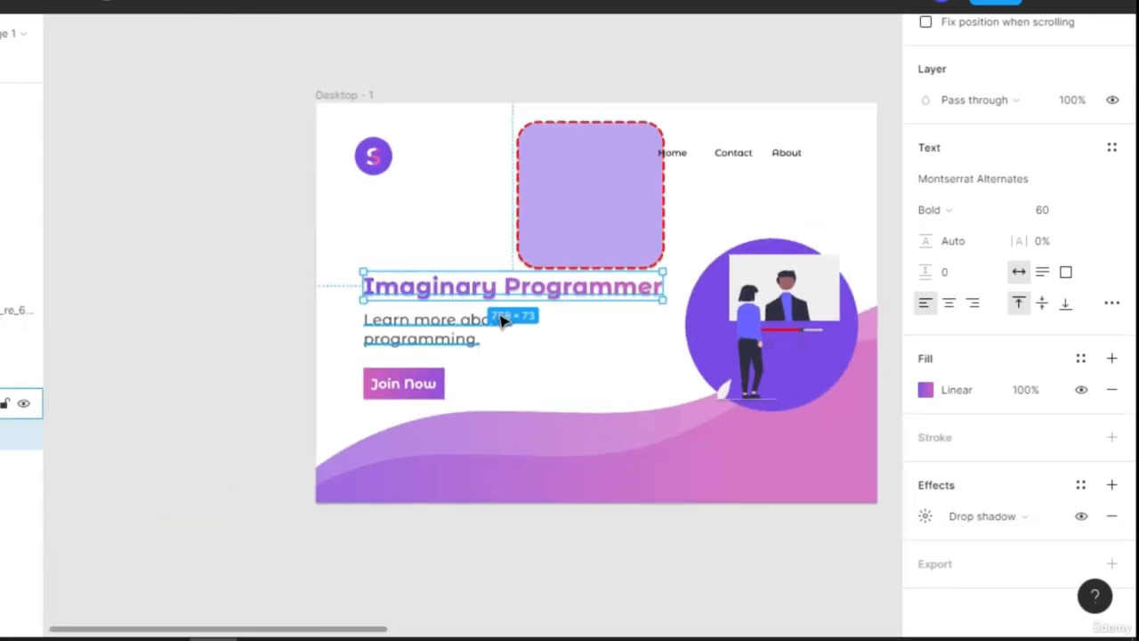
click(334, 93)
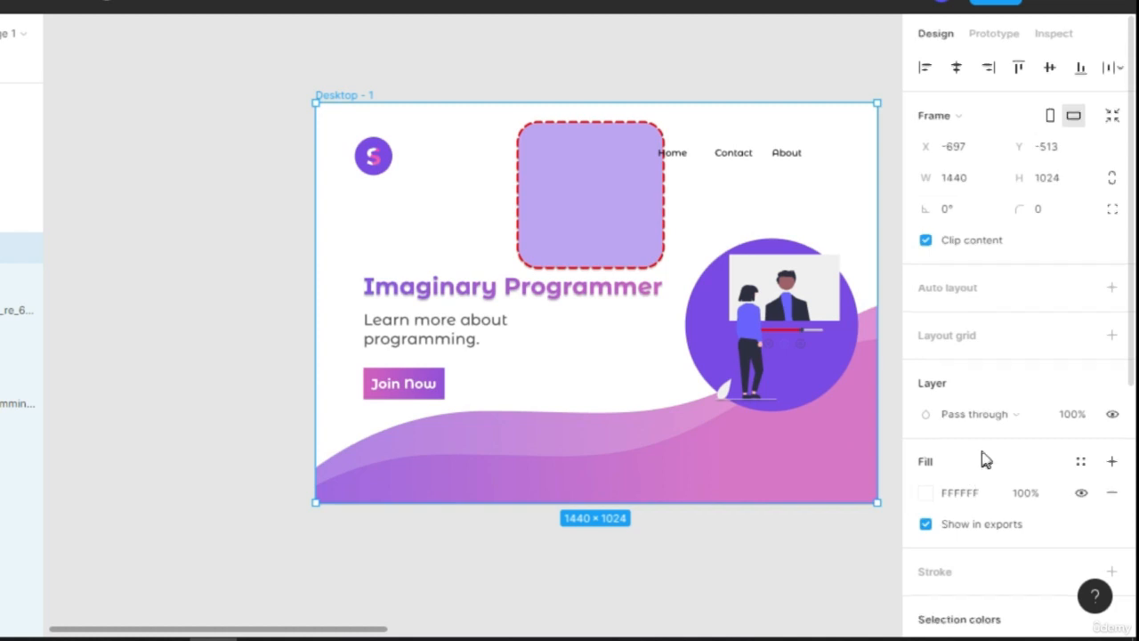
scroll(984, 454, down, 3)
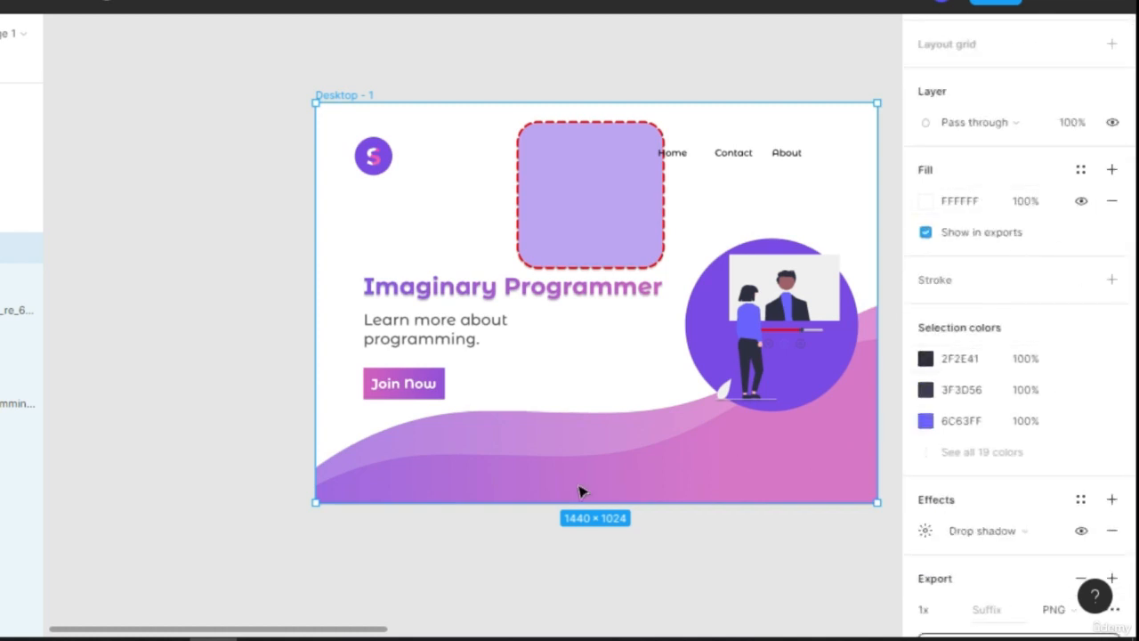
click(793, 294)
click(418, 392)
click(470, 287)
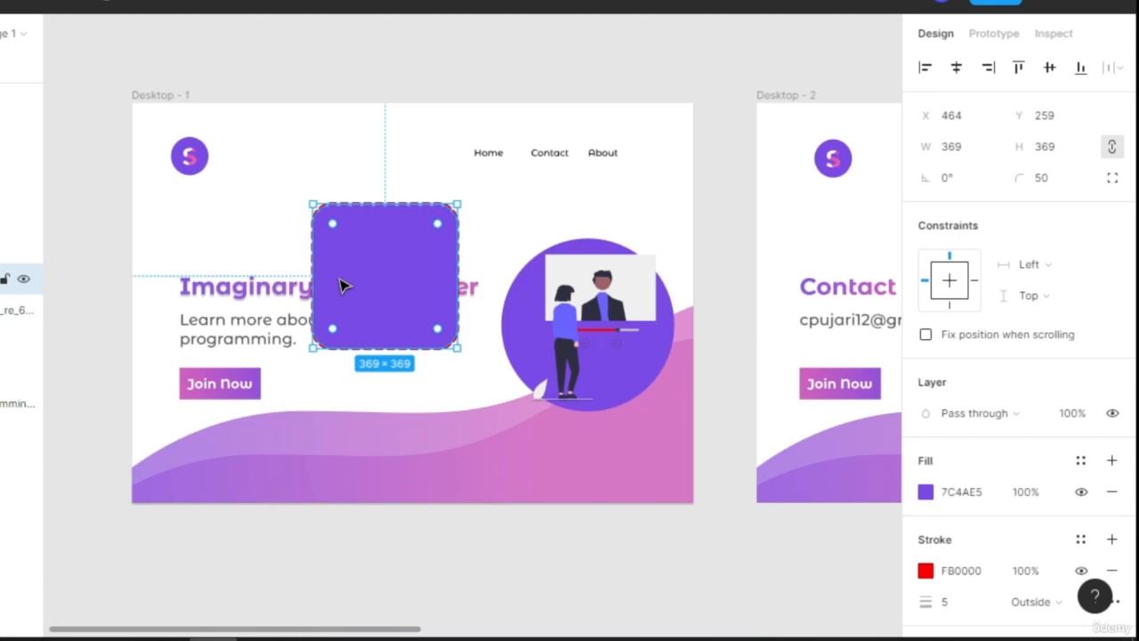
- Delete the purple rounded rectangle and draw a new rectangle of about 354 × 376 over the headline
key(Delete)
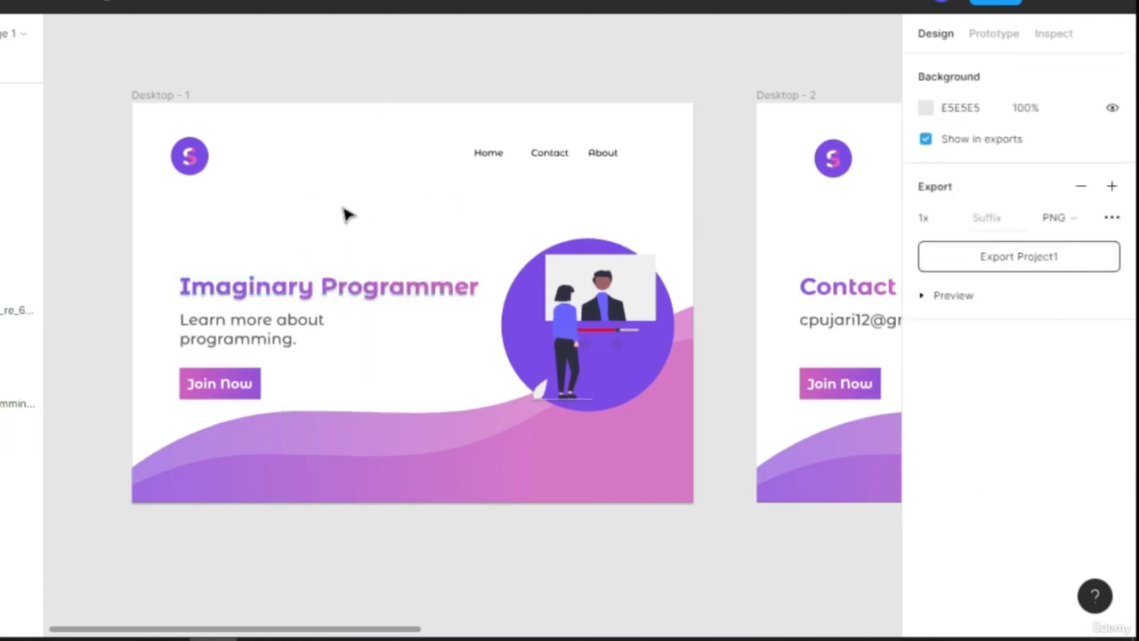
drag(275, 218, 413, 364)
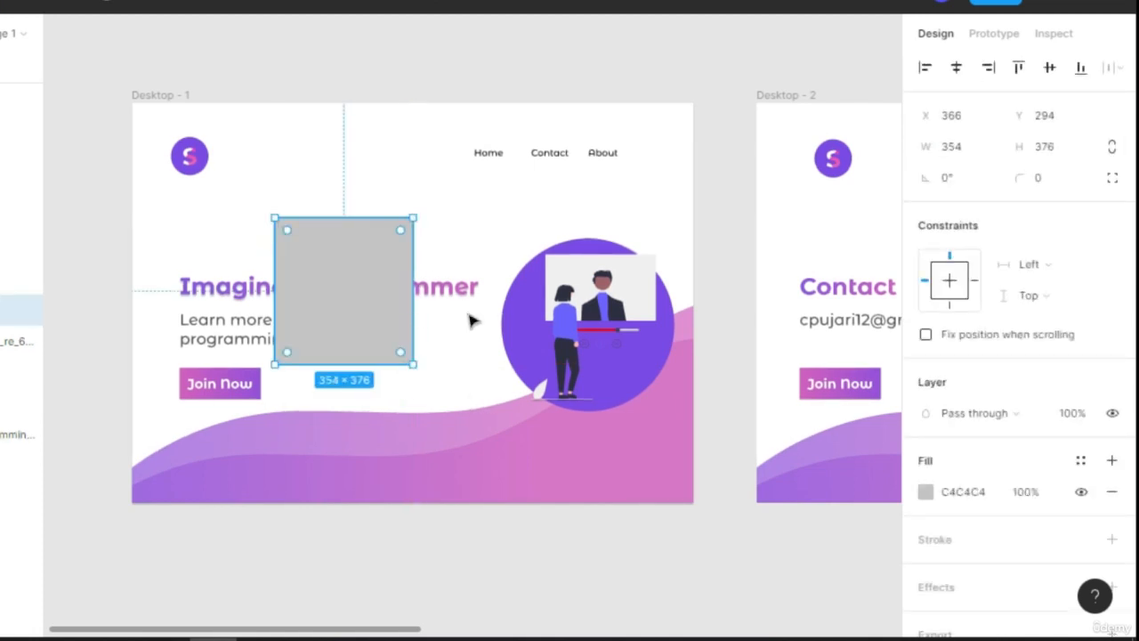
- Add an effect to the new grey rectangle and set its type to Inner shadow
scroll(1047, 490, down, 3)
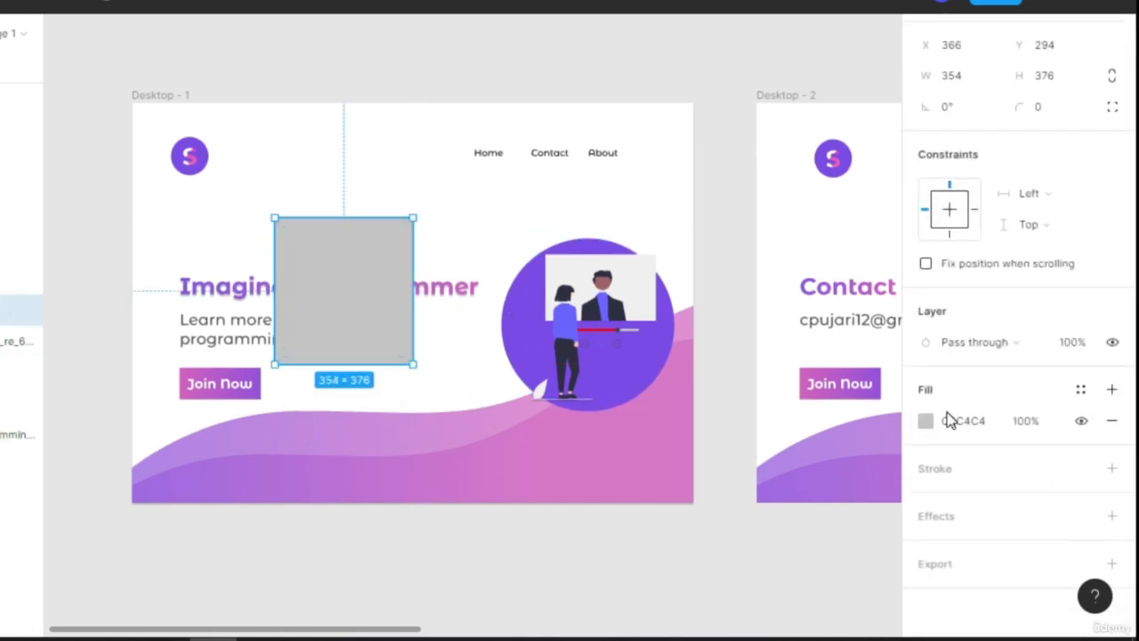
click(938, 514)
scroll(1029, 403, down, 1)
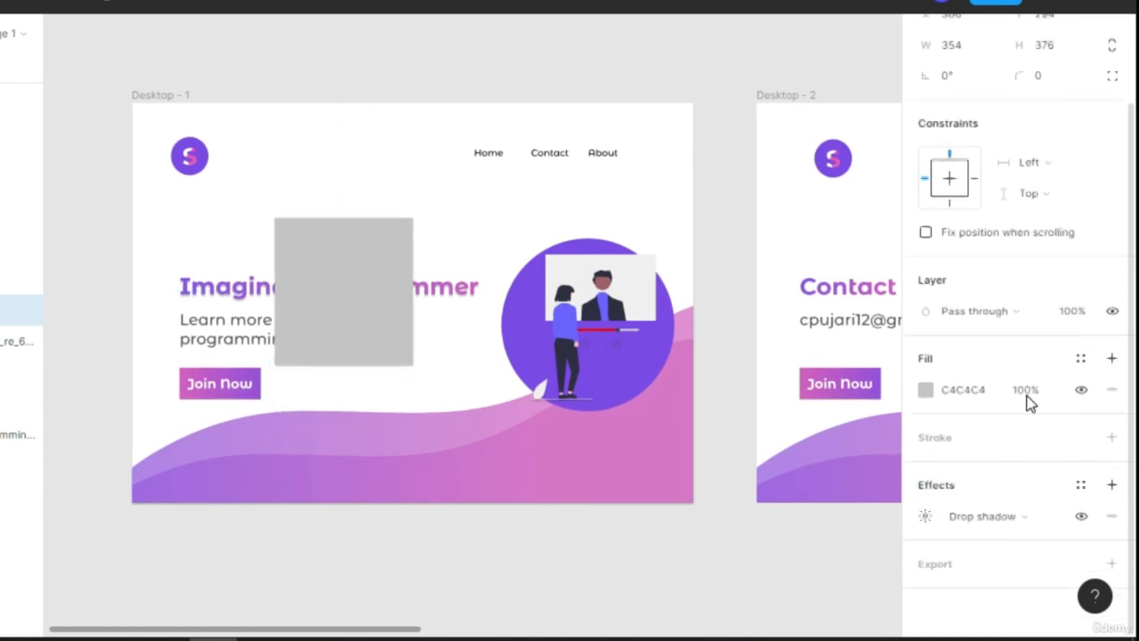
click(1000, 517)
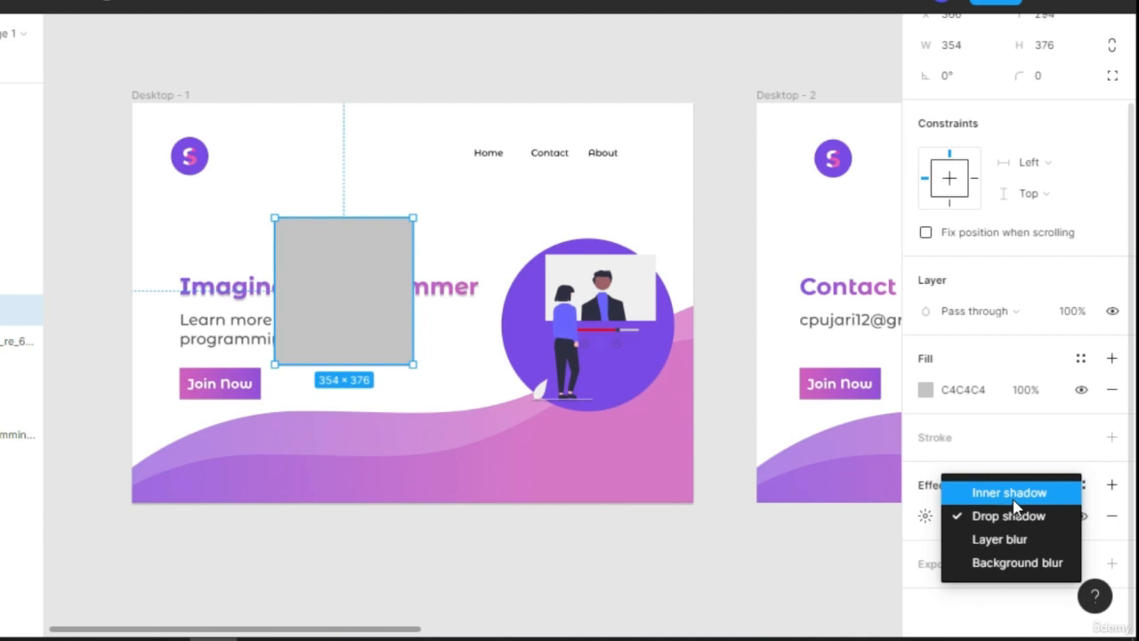
click(1013, 498)
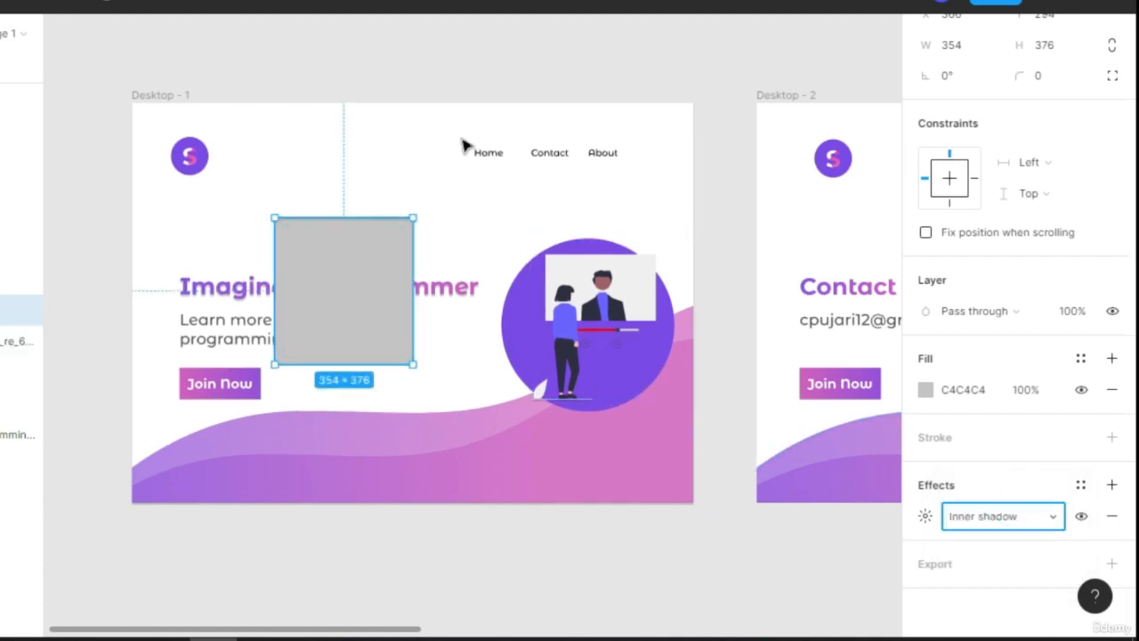
- Set the blur of the grey rectangle's inner shadow to 20
click(386, 188)
scroll(359, 201, up, 5)
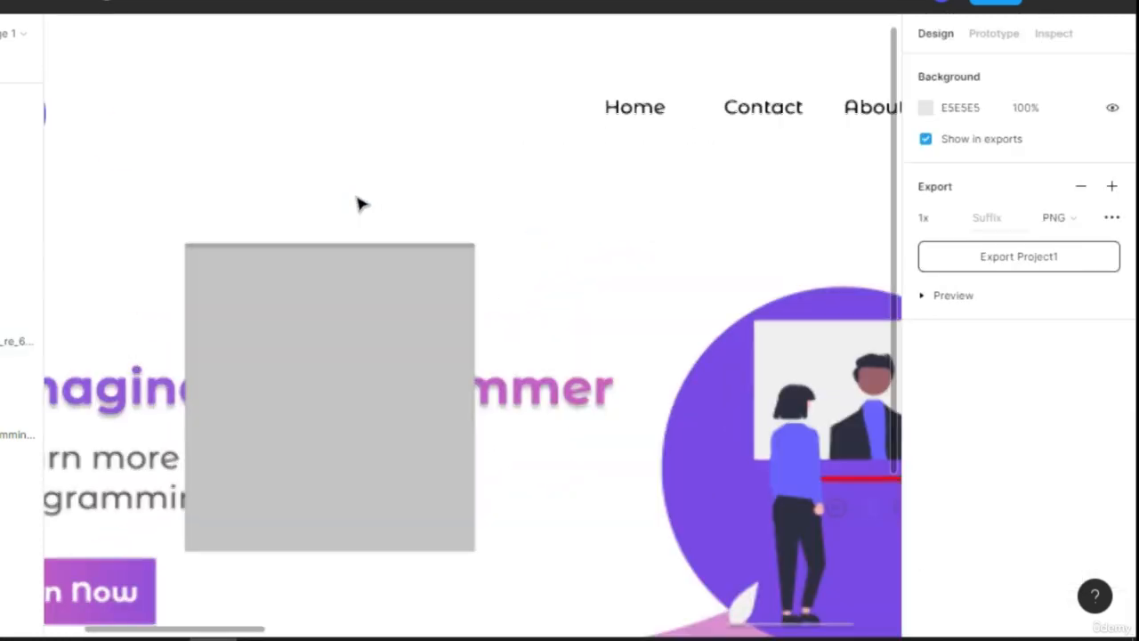
scroll(597, 203, down, 5)
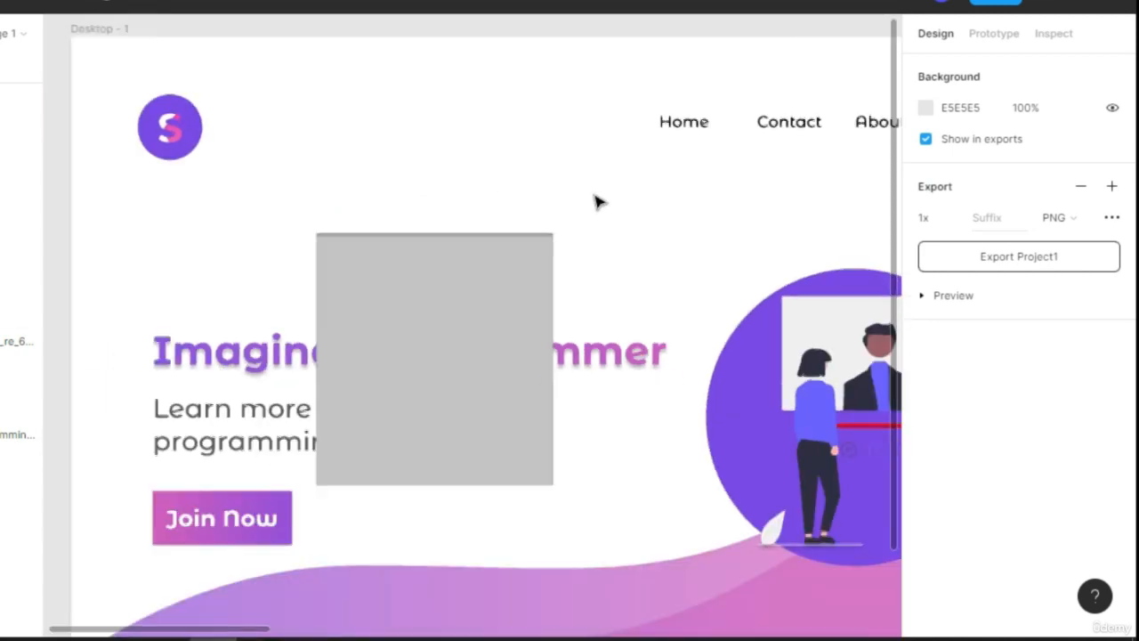
scroll(595, 202, down, 1)
click(486, 283)
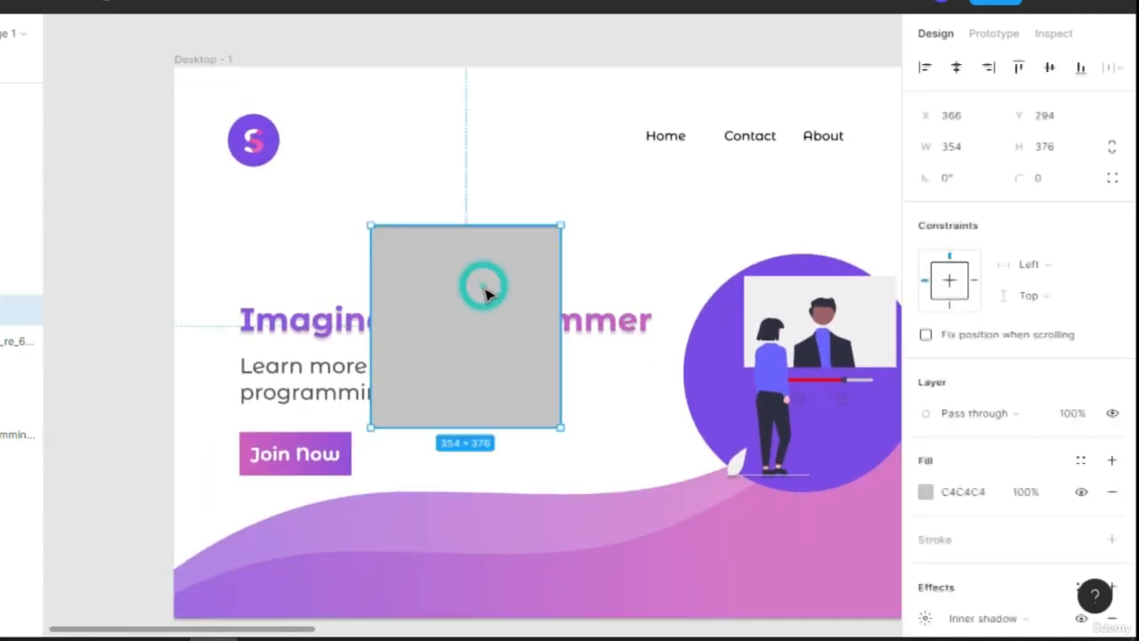
scroll(970, 523, down, 1)
click(926, 516)
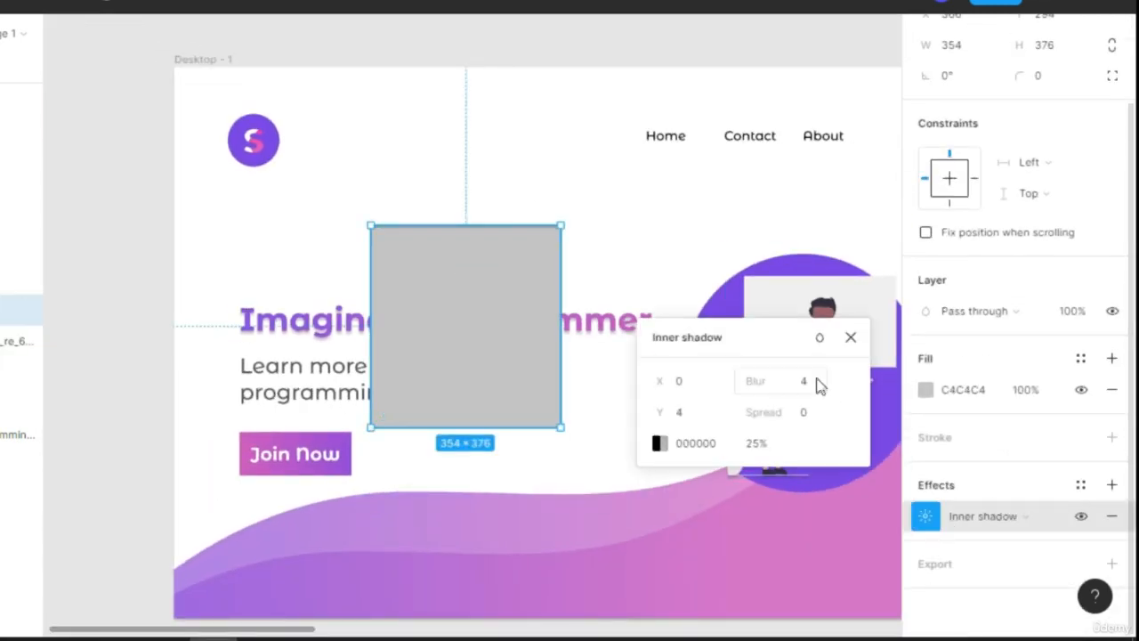
click(807, 380)
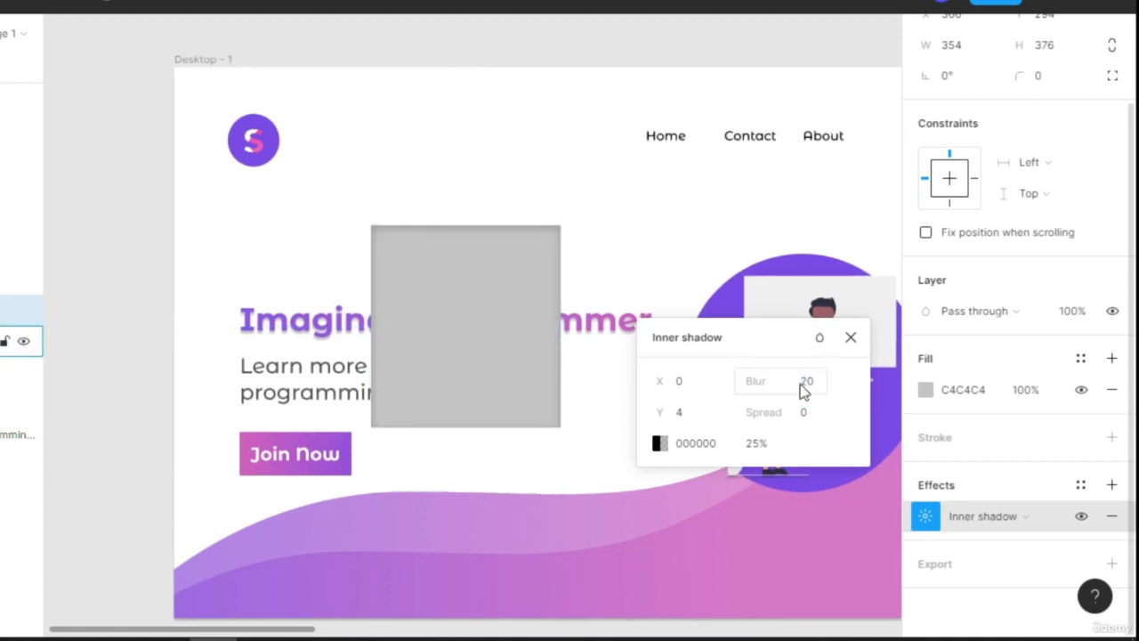
key(Return)
- Set the inner shadow's Y offset to 20 and deselect the rectangle
click(694, 413)
click(696, 418)
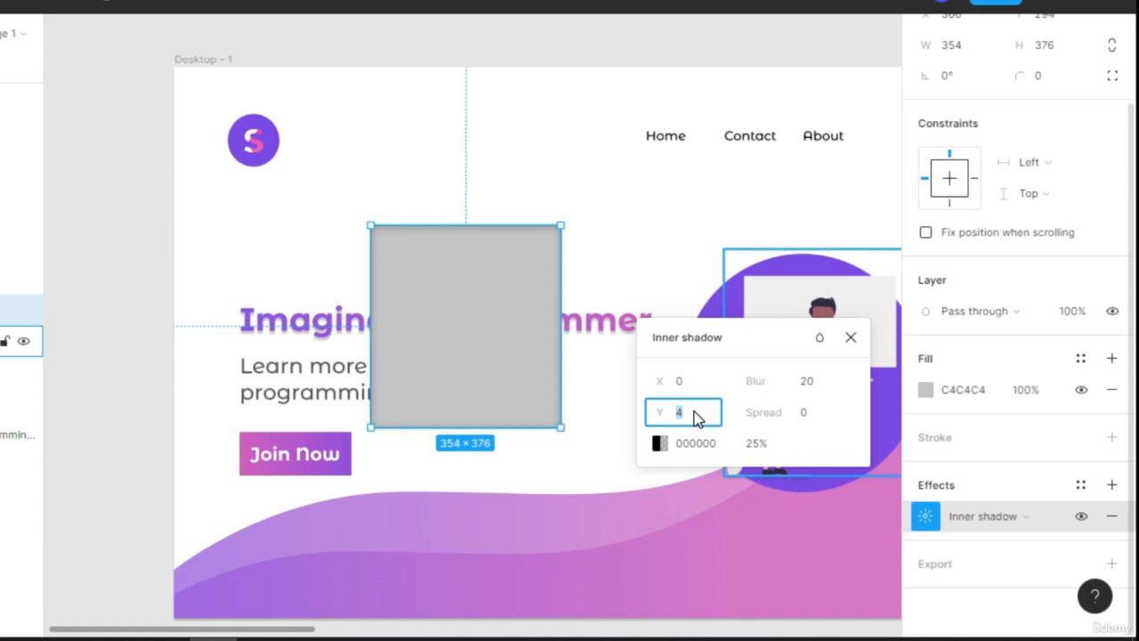
key(Return)
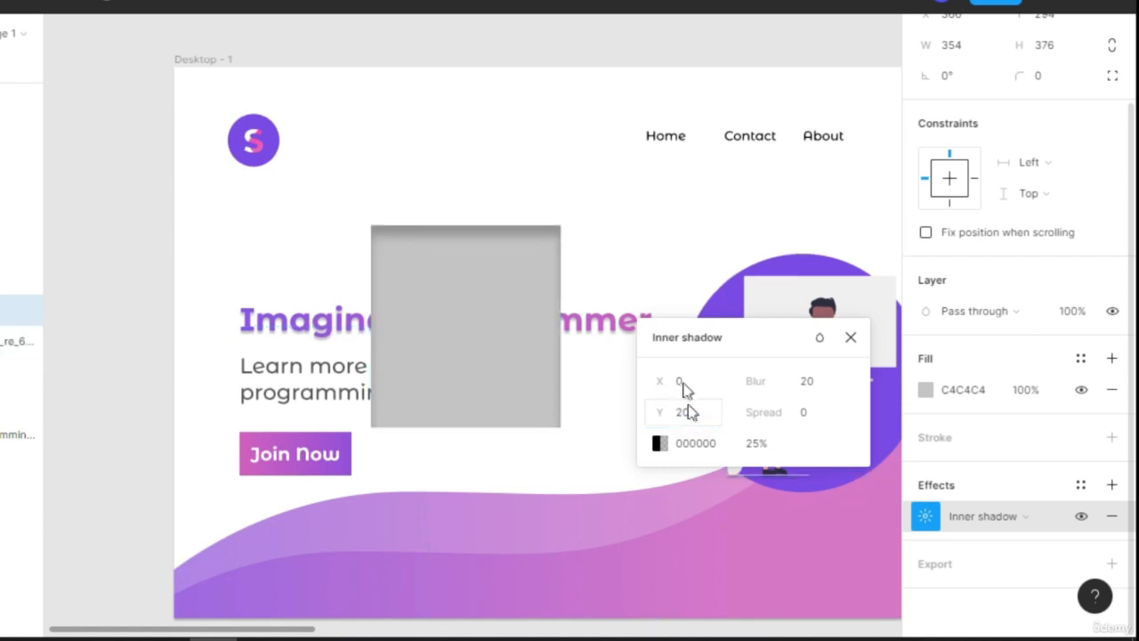
click(479, 136)
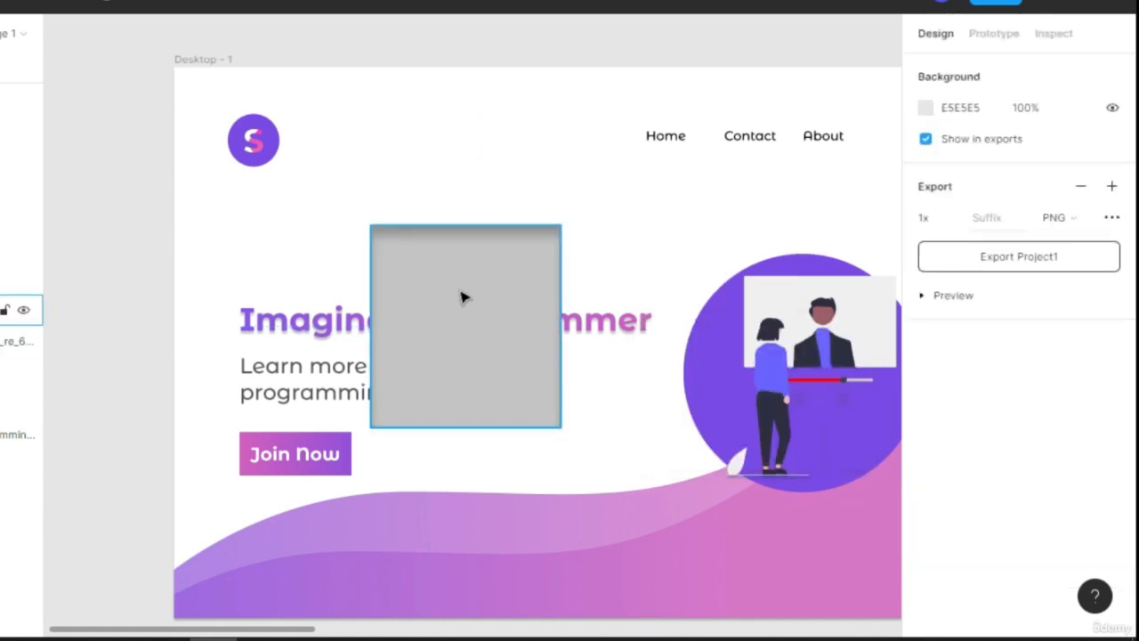
- Change the grey rectangle's effect to Layer blur and move the rectangle to about X 467, Y 251
click(499, 312)
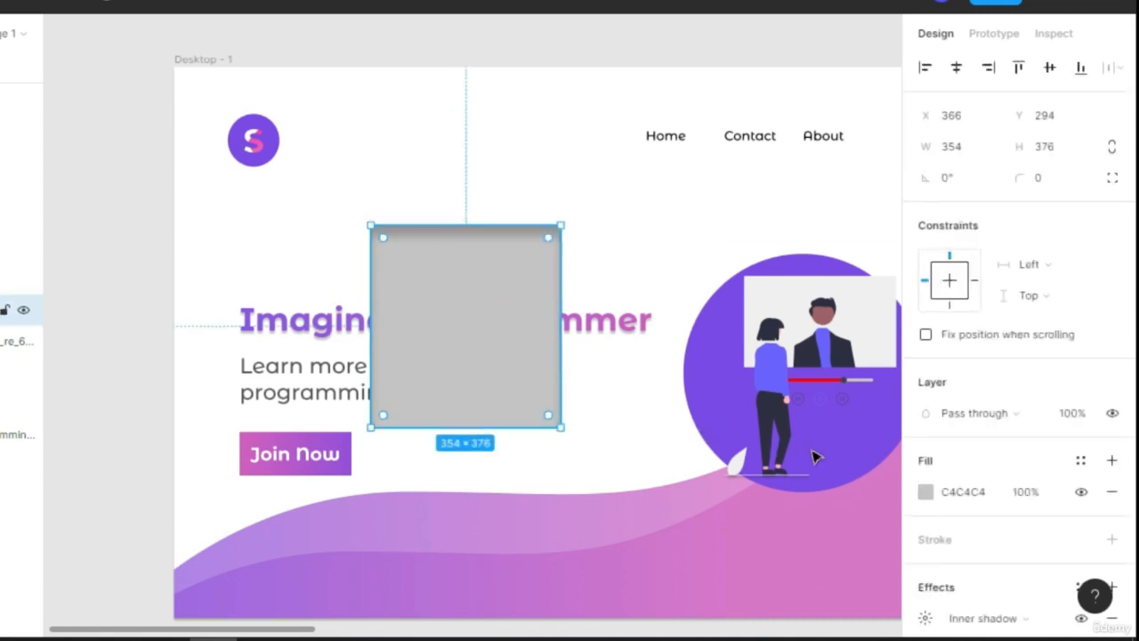
scroll(1083, 413, down, 2)
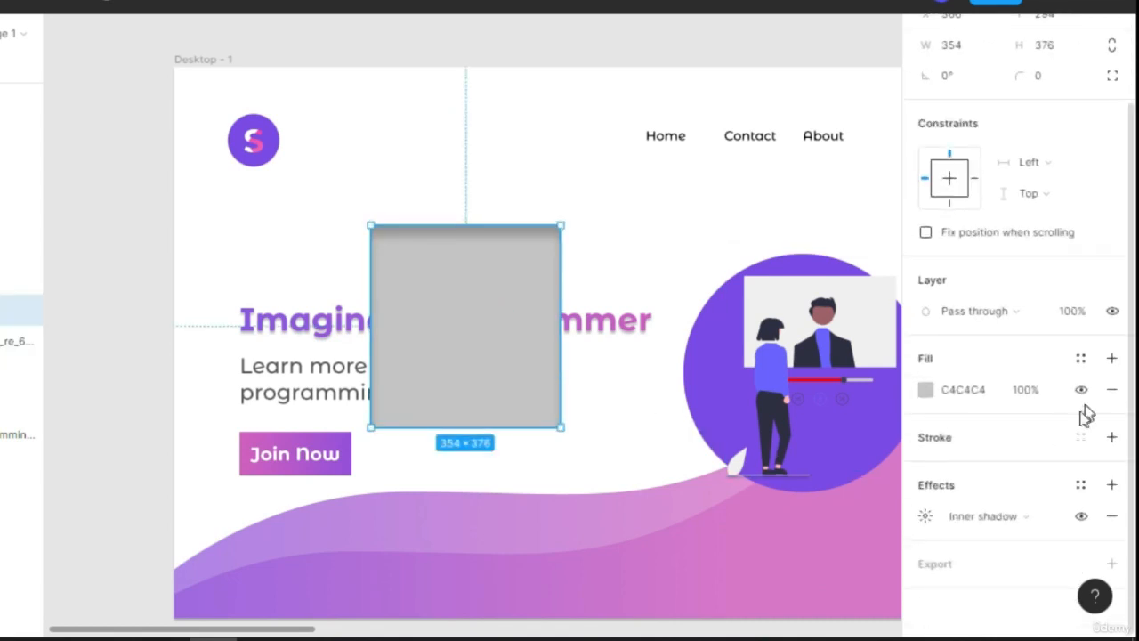
click(1010, 528)
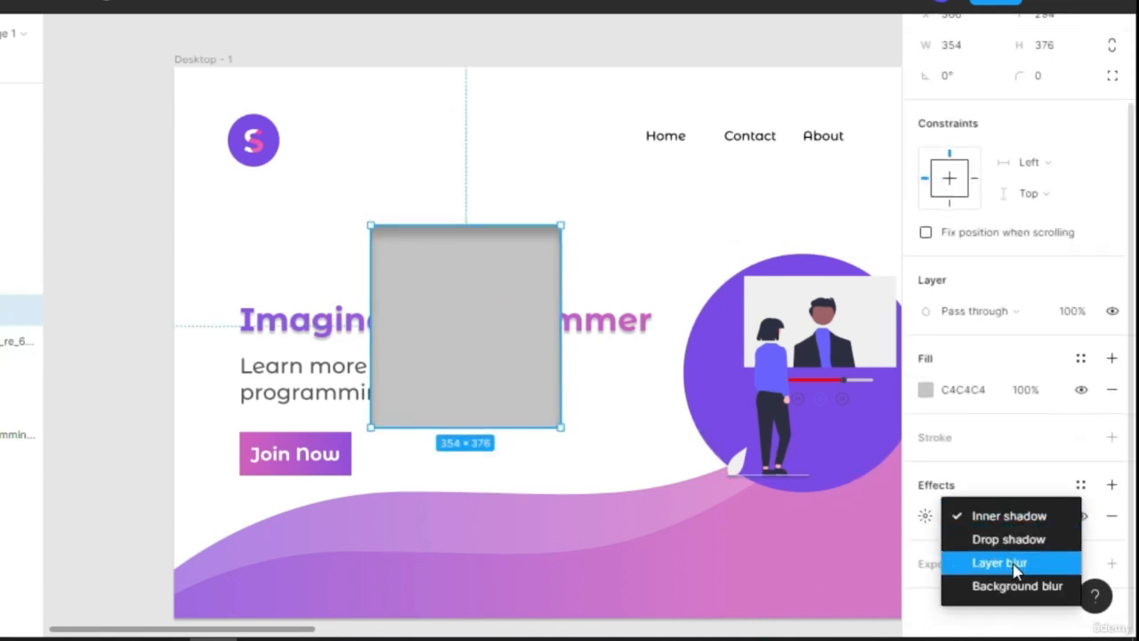
click(1018, 565)
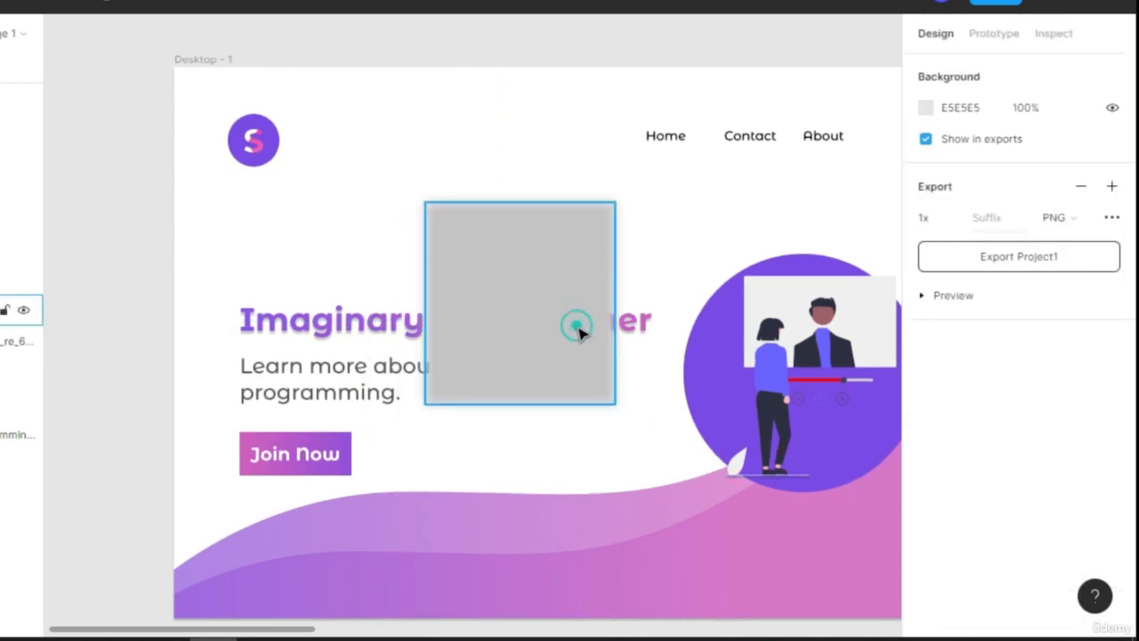
- Switch the grey rectangle's effect to Background blur
click(580, 334)
scroll(1024, 516, down, 2)
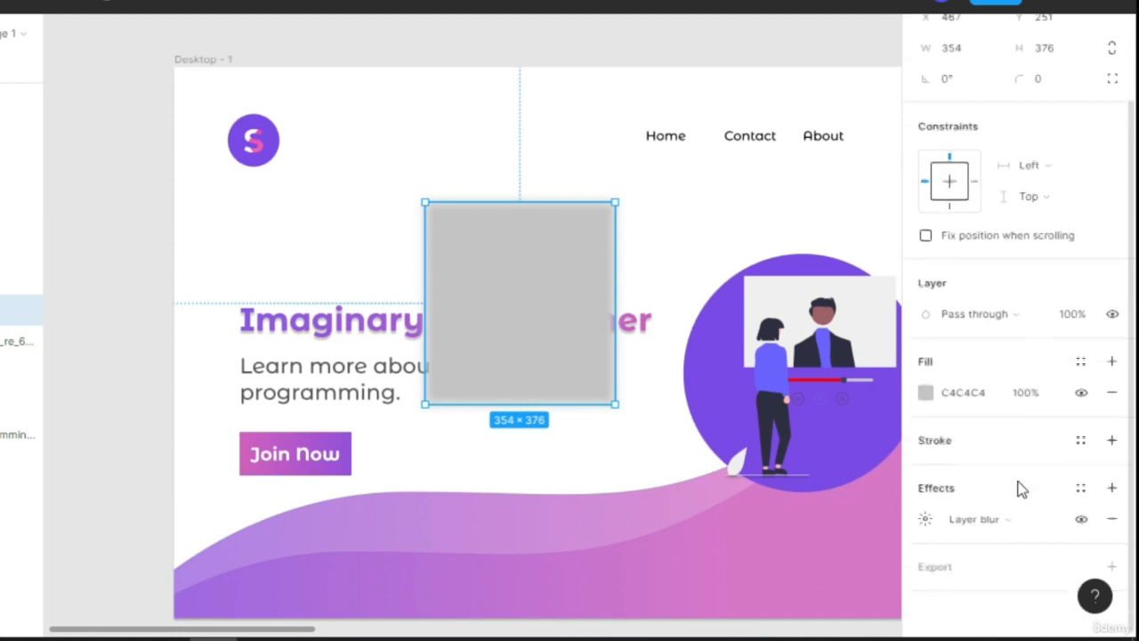
click(999, 520)
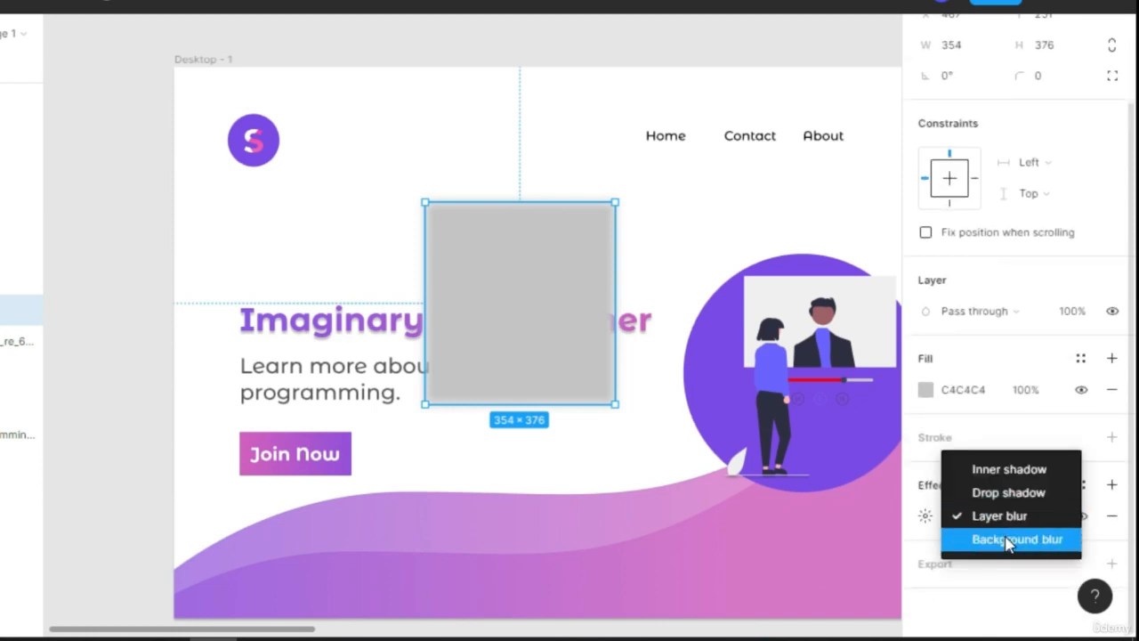
click(1008, 539)
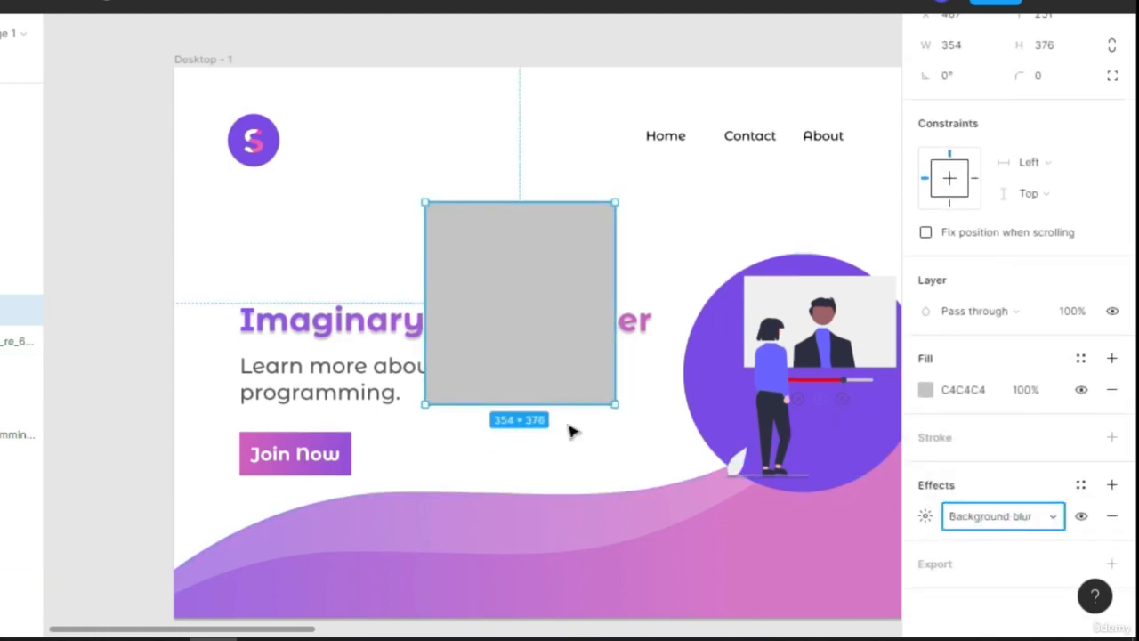
- Place the pizza photo from the Downloads folder into the Desktop - 3 frame
scroll(706, 481, down, 3)
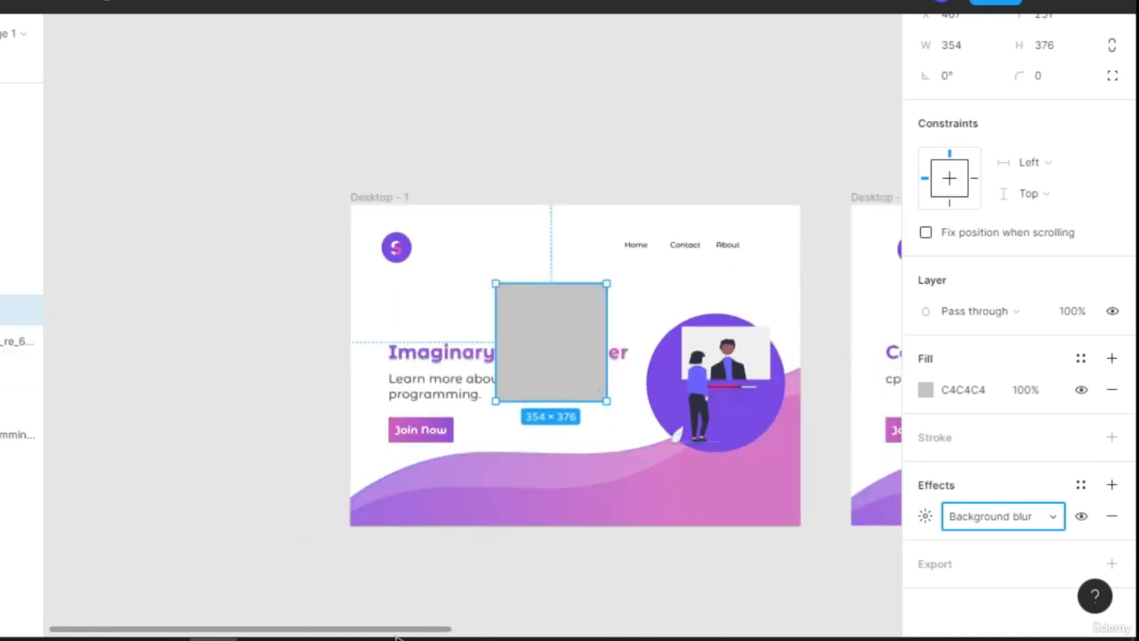
scroll(400, 636, right, 10)
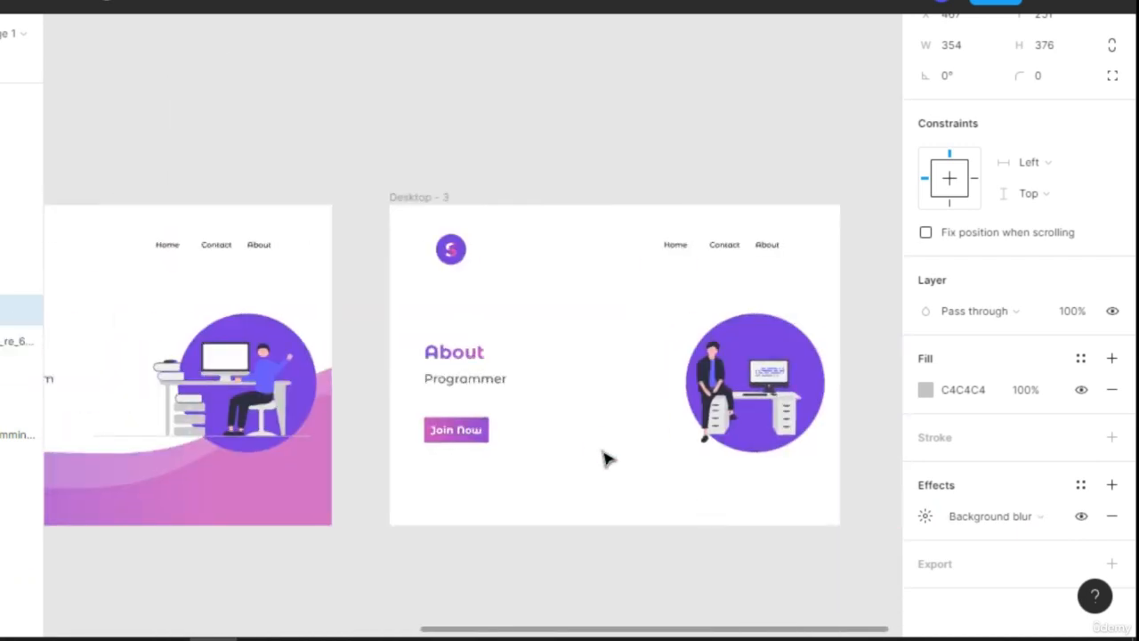
click(605, 458)
click(431, 199)
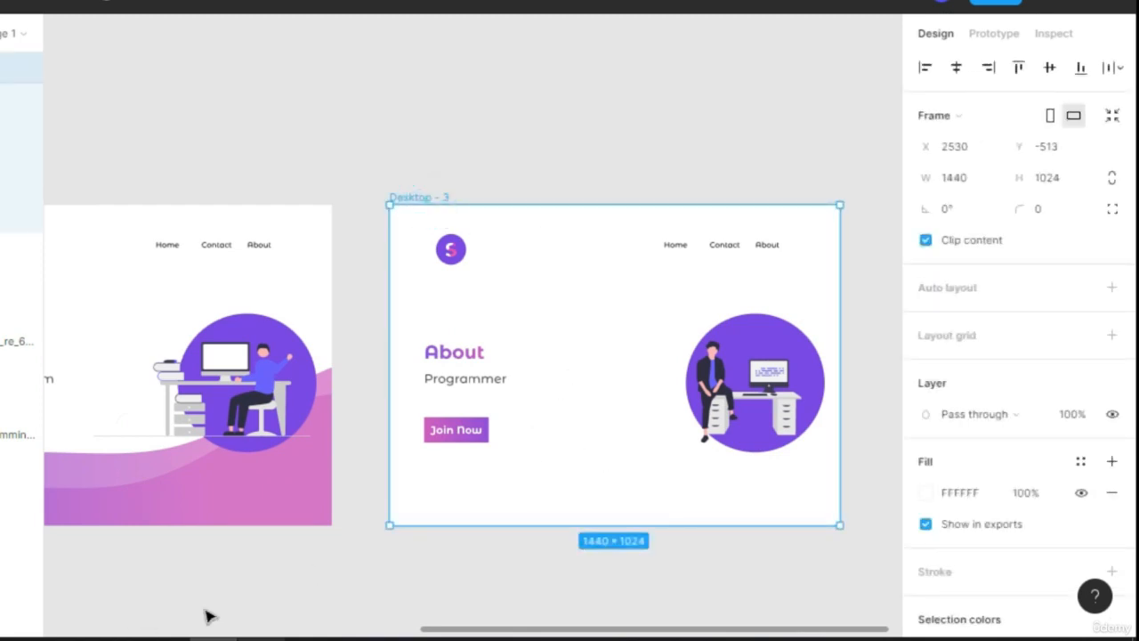
click(24, 639)
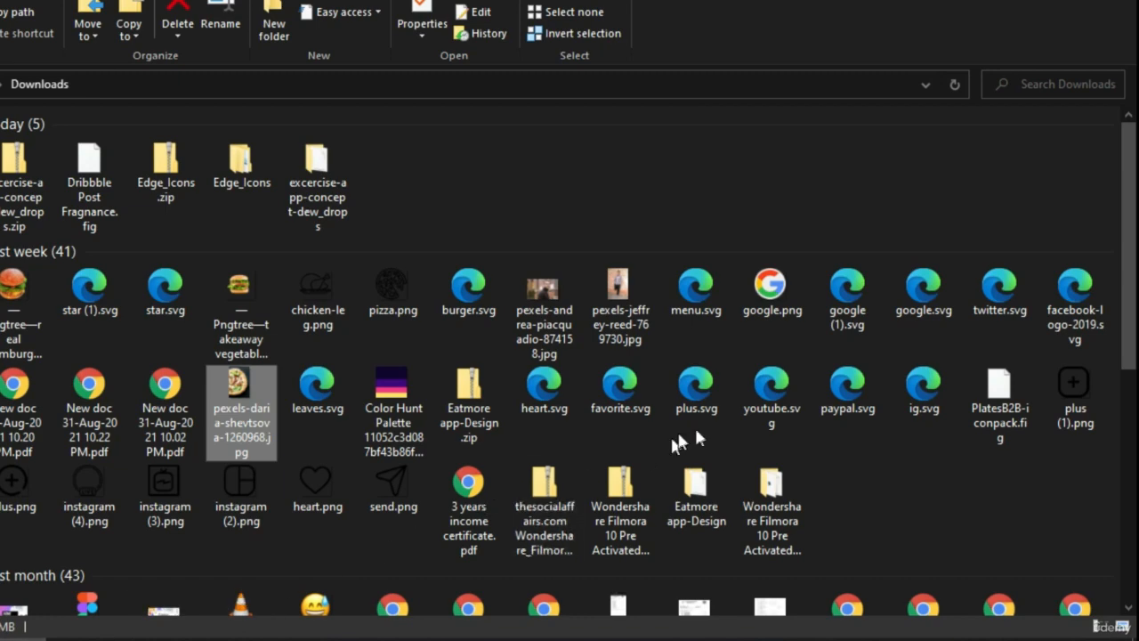
drag(238, 430, 591, 367)
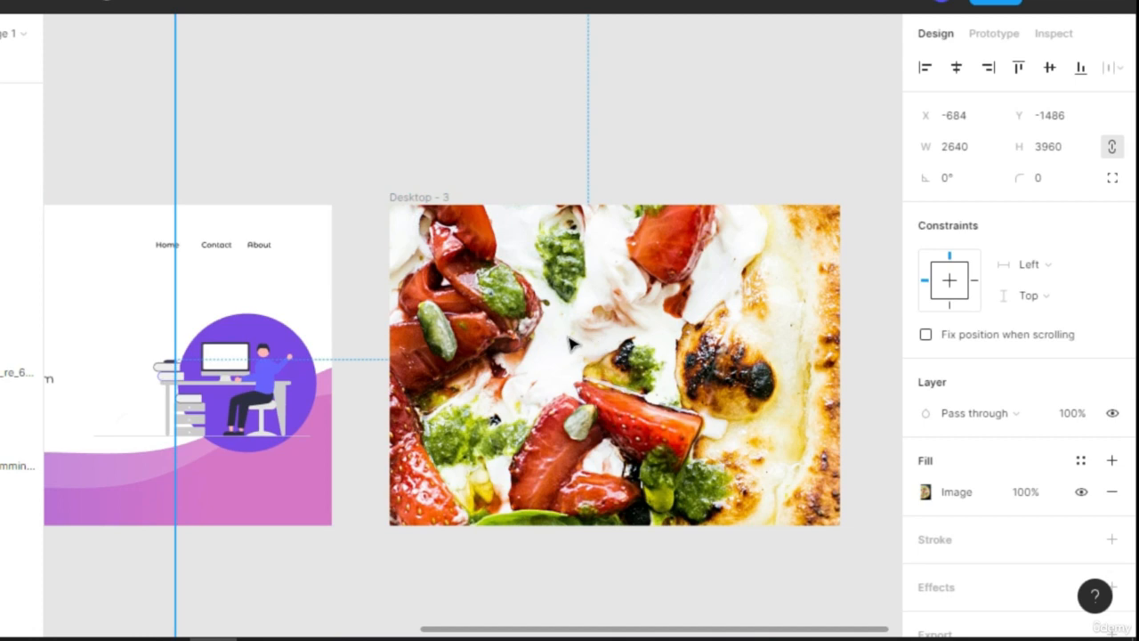
- Move the pizza image layer below Home, behind all other layers of the Desktop - 3 frame
click(440, 197)
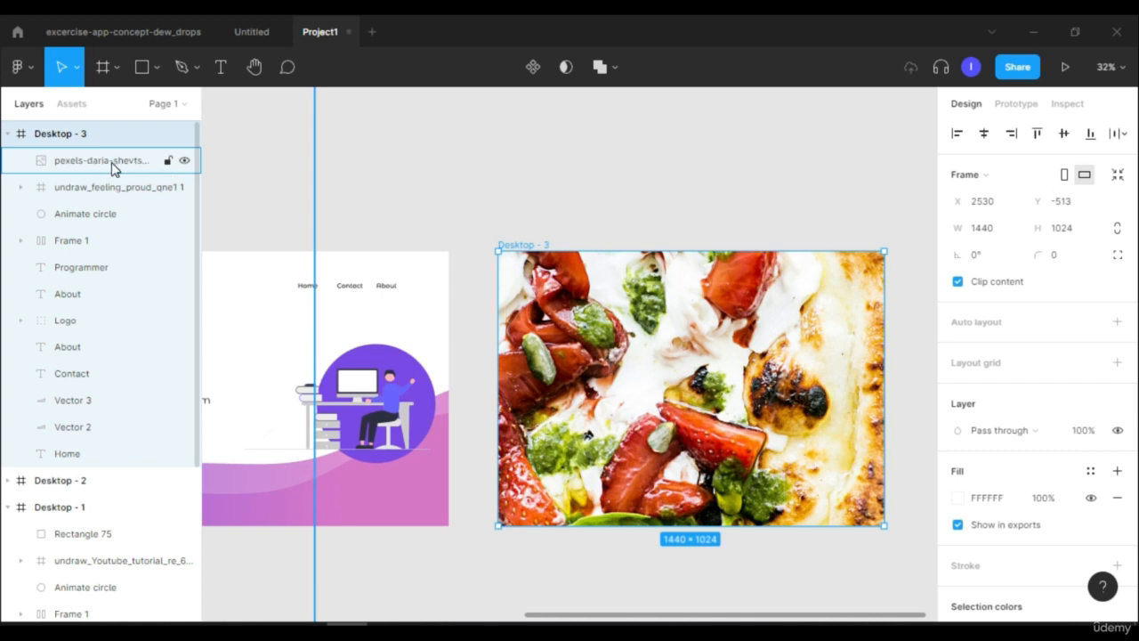
click(112, 167)
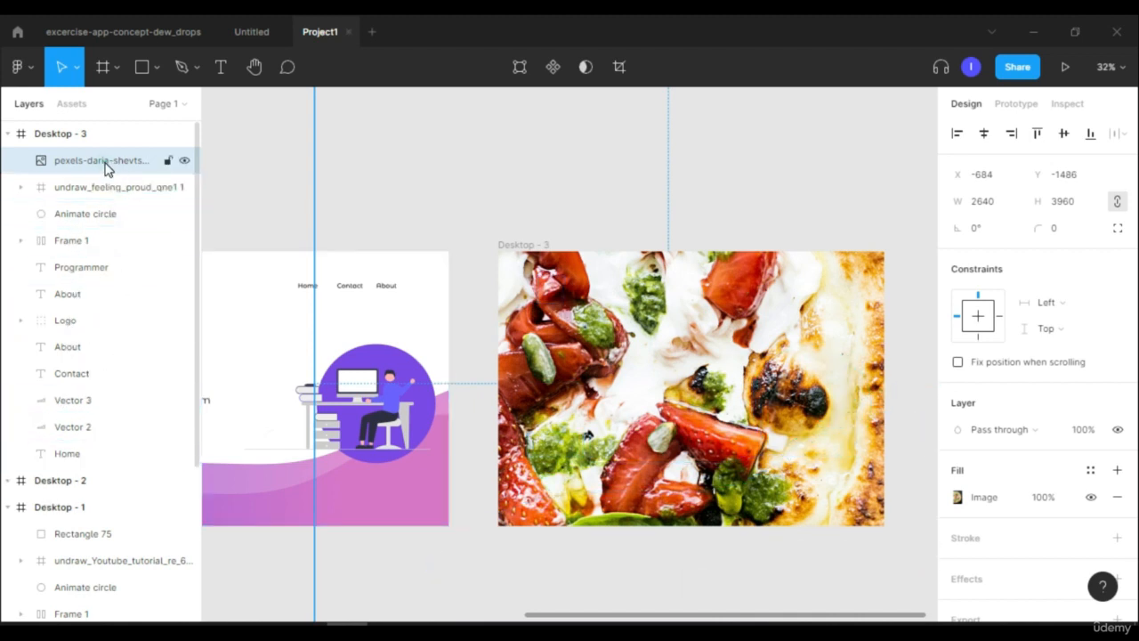
drag(107, 170, 125, 472)
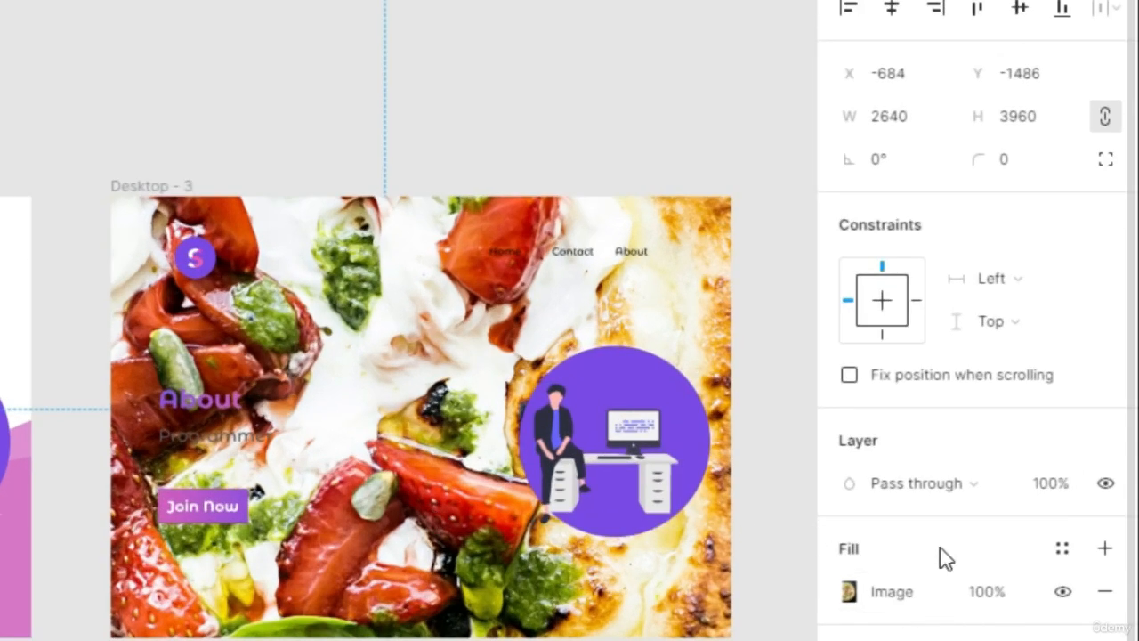
- Set the opacity of the pizza photo's image fill to 20%
scroll(984, 526, down, 2)
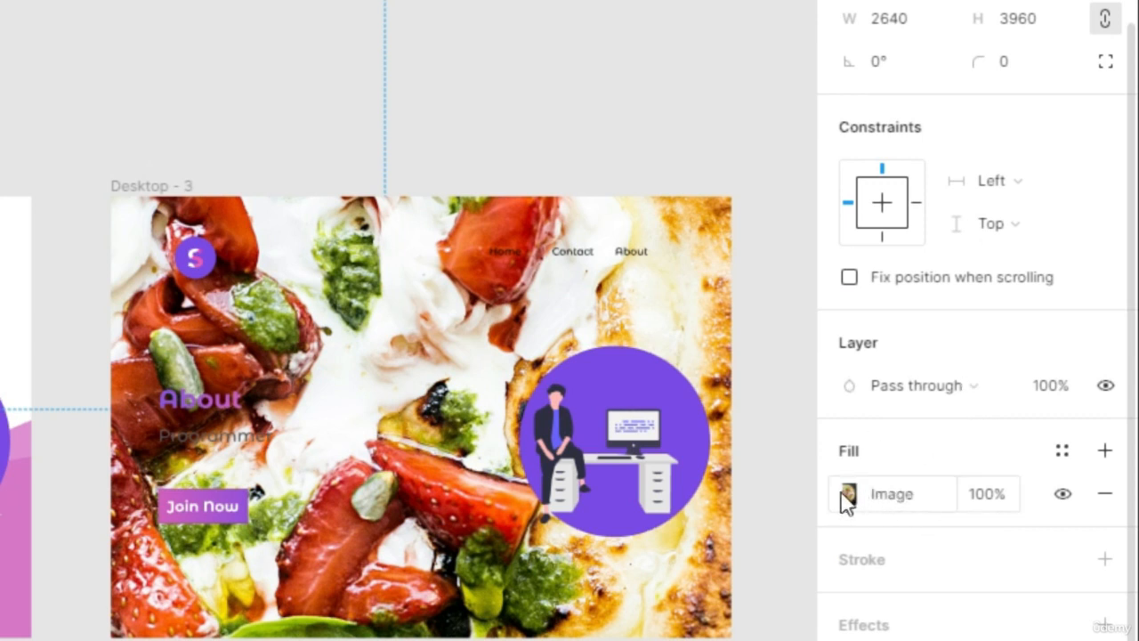
click(998, 497)
text(20)
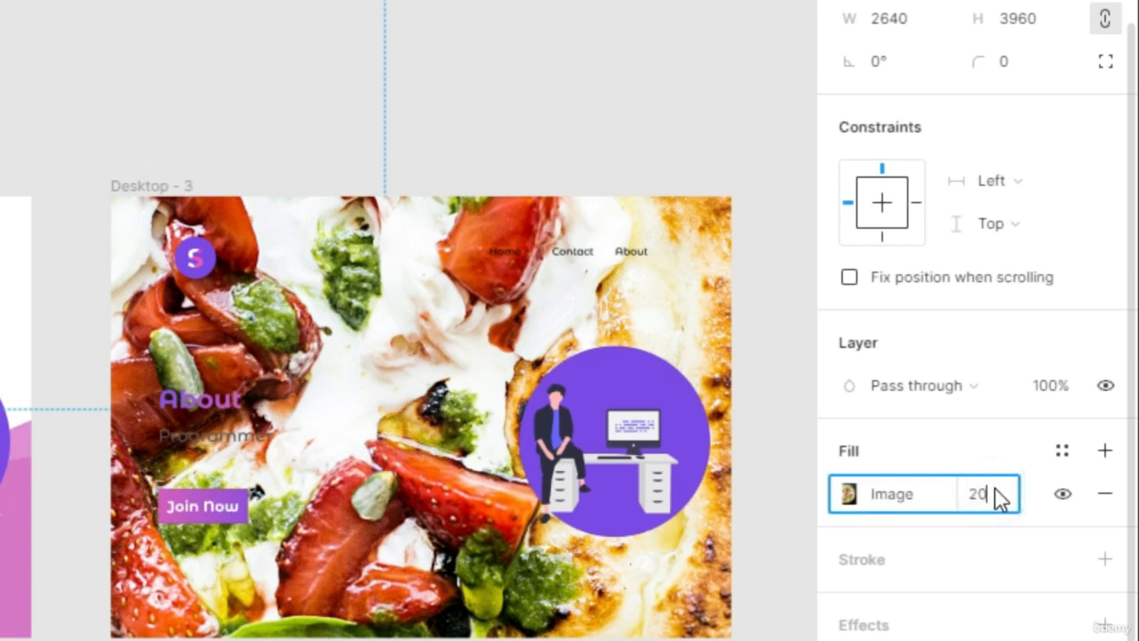
key(Return)
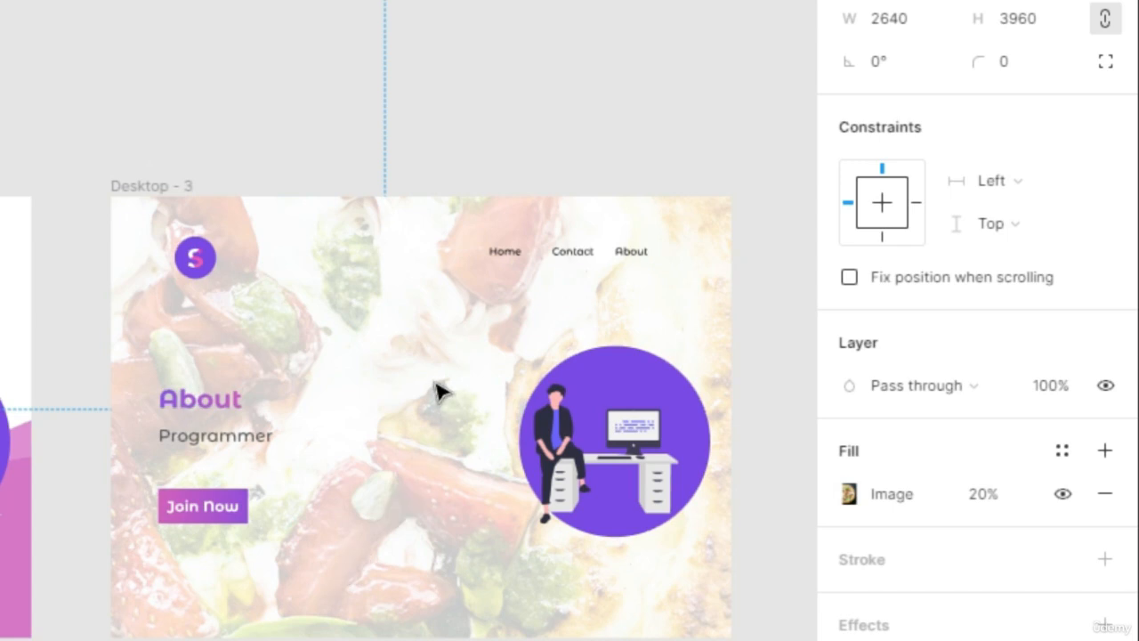
- Try the Difference blend mode on the pizza image layer and restore it to Pass through
scroll(439, 391, down, 1)
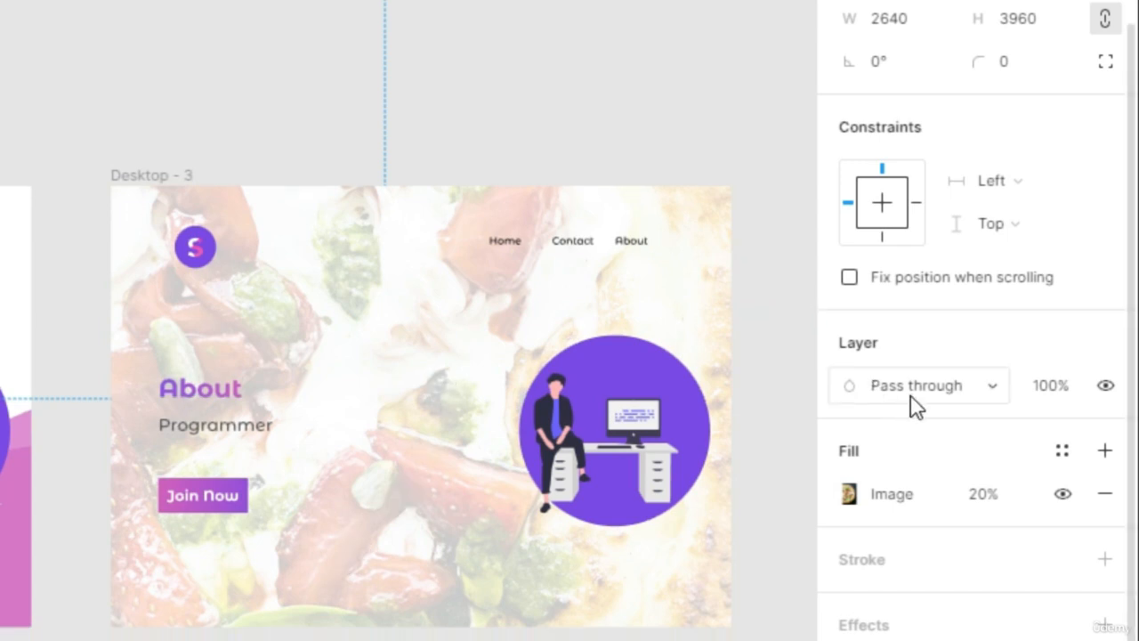
click(916, 395)
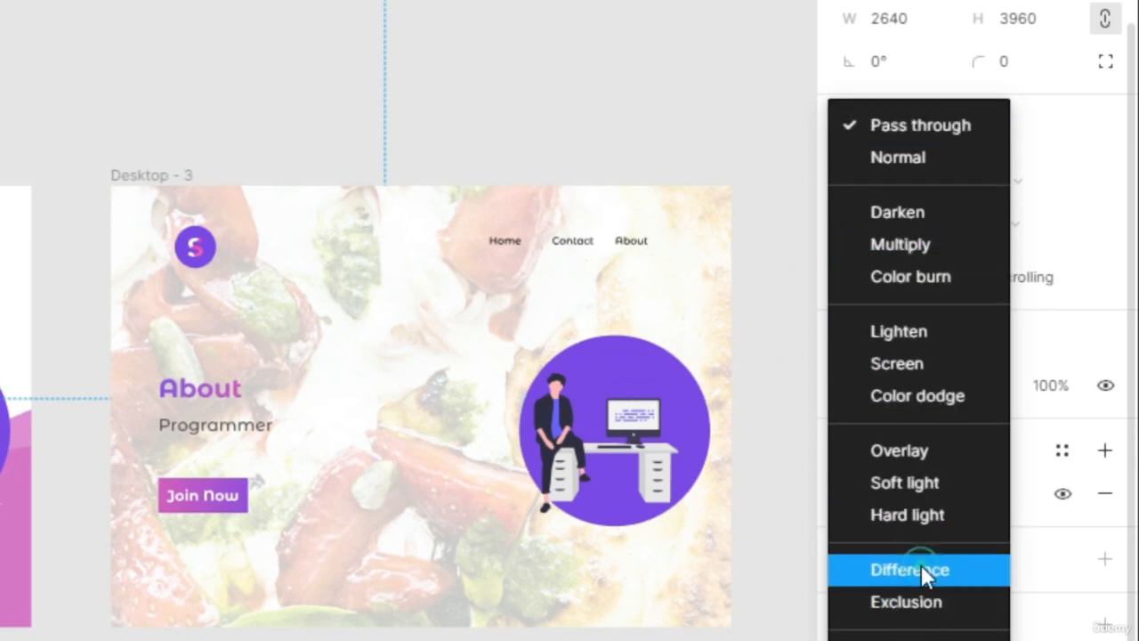
click(945, 572)
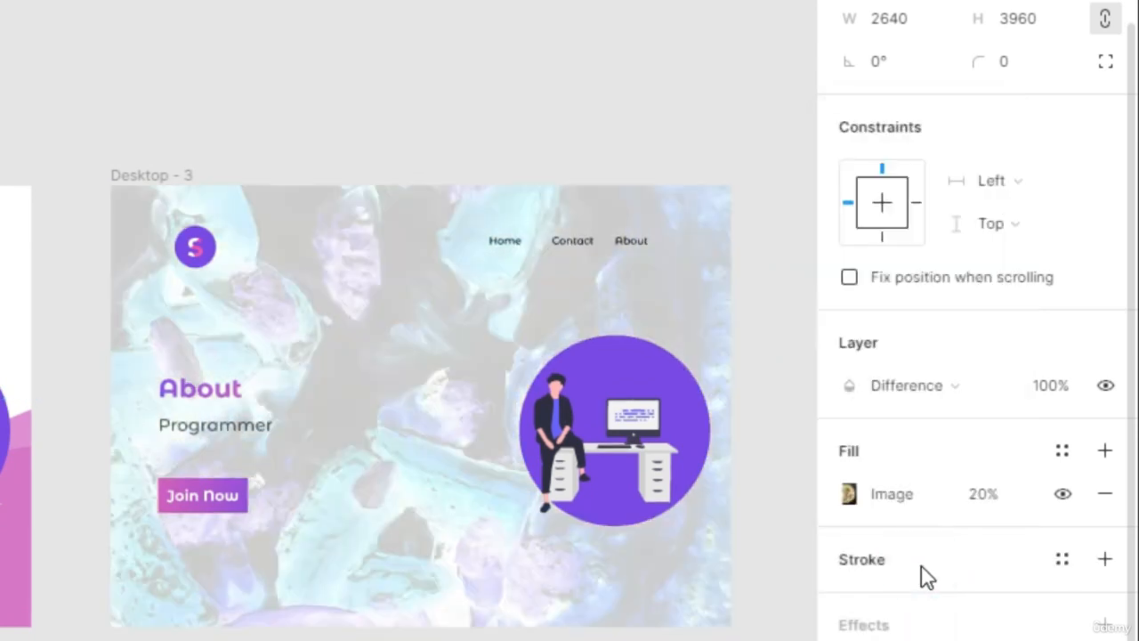
click(852, 495)
click(954, 383)
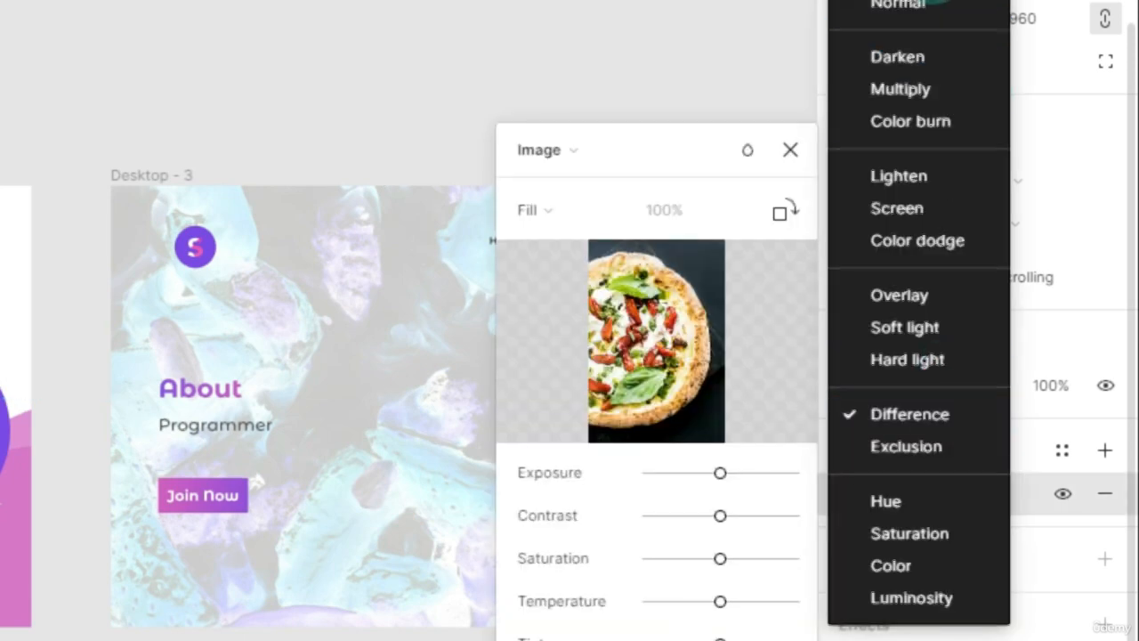
click(900, 6)
click(790, 149)
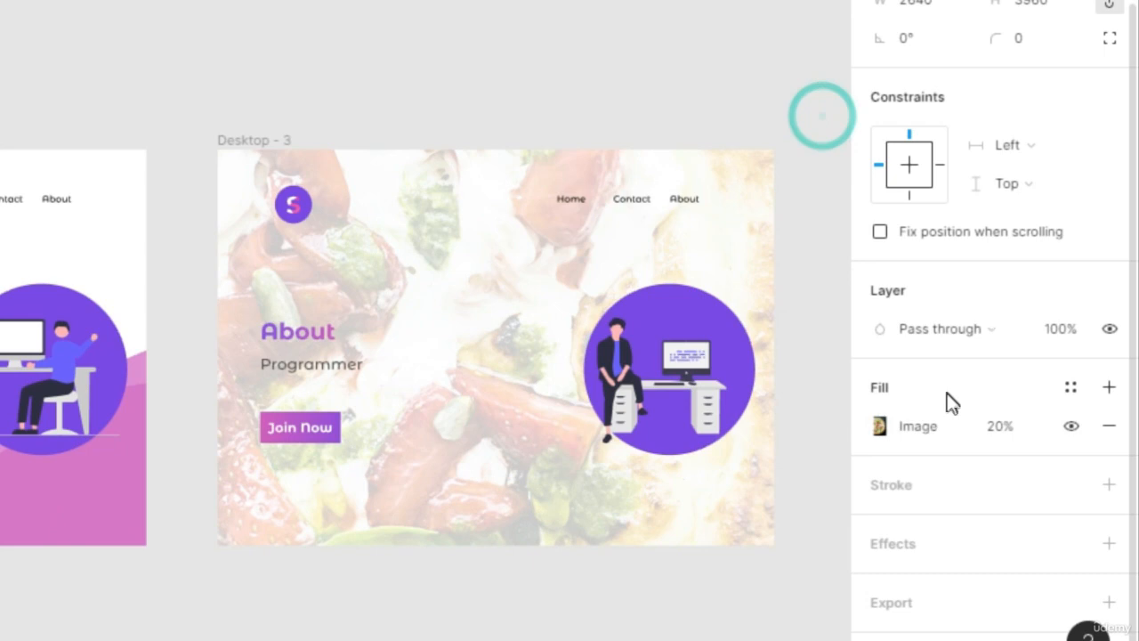
- Open the pizza photo's image fill settings and lower its exposure, contrast and saturation
click(890, 426)
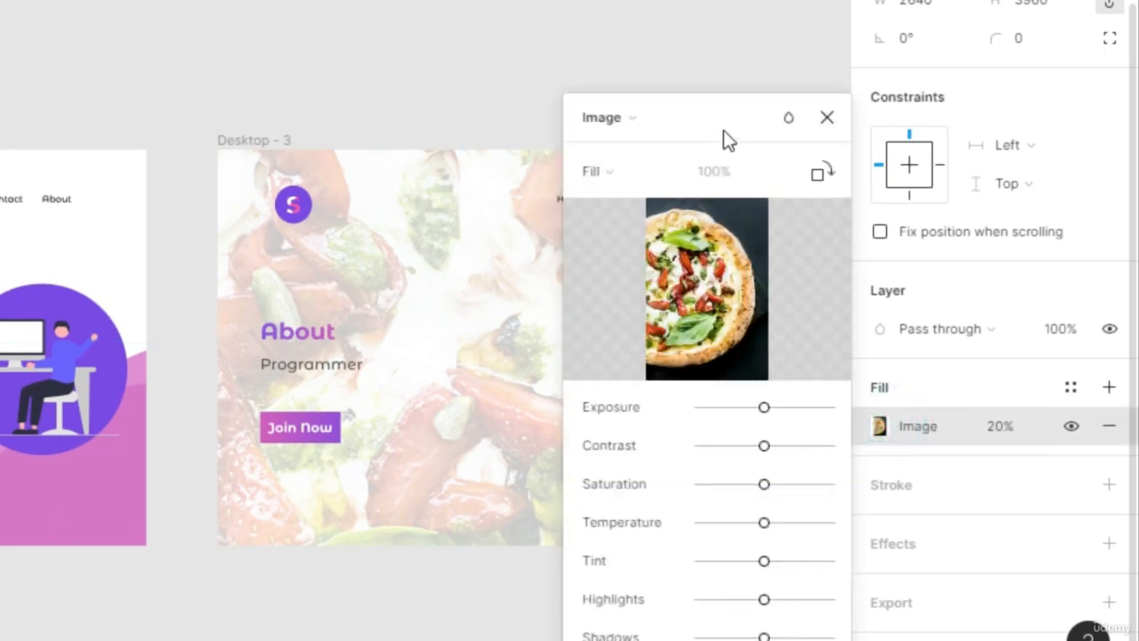
drag(724, 140, 732, 50)
scroll(763, 338, right, 5)
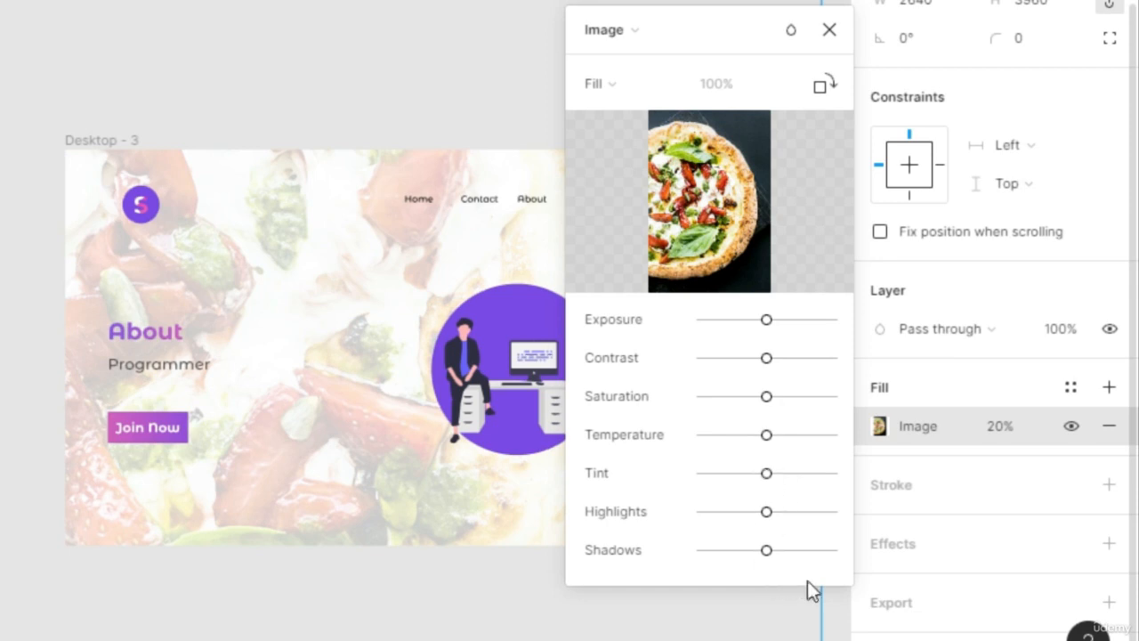
drag(765, 319, 707, 321)
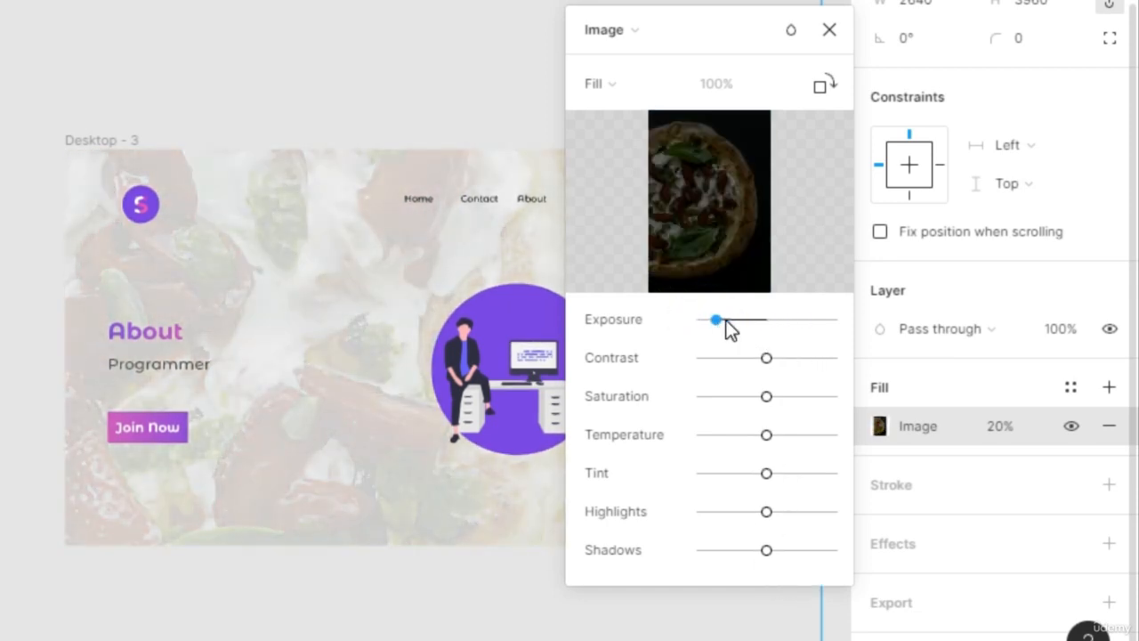
drag(765, 358, 736, 358)
drag(765, 397, 732, 397)
- Raise the image fill's temperature, lower its tint, highlights and shadows, and close the image settings
drag(765, 434, 717, 473)
drag(766, 511, 736, 509)
drag(766, 549, 717, 549)
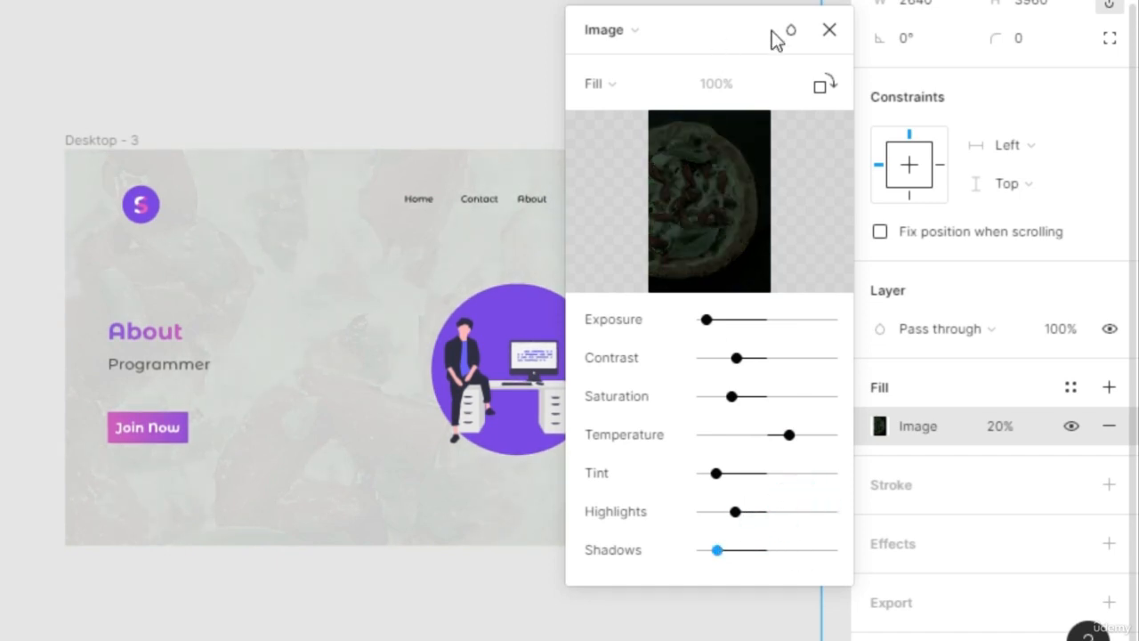
click(828, 30)
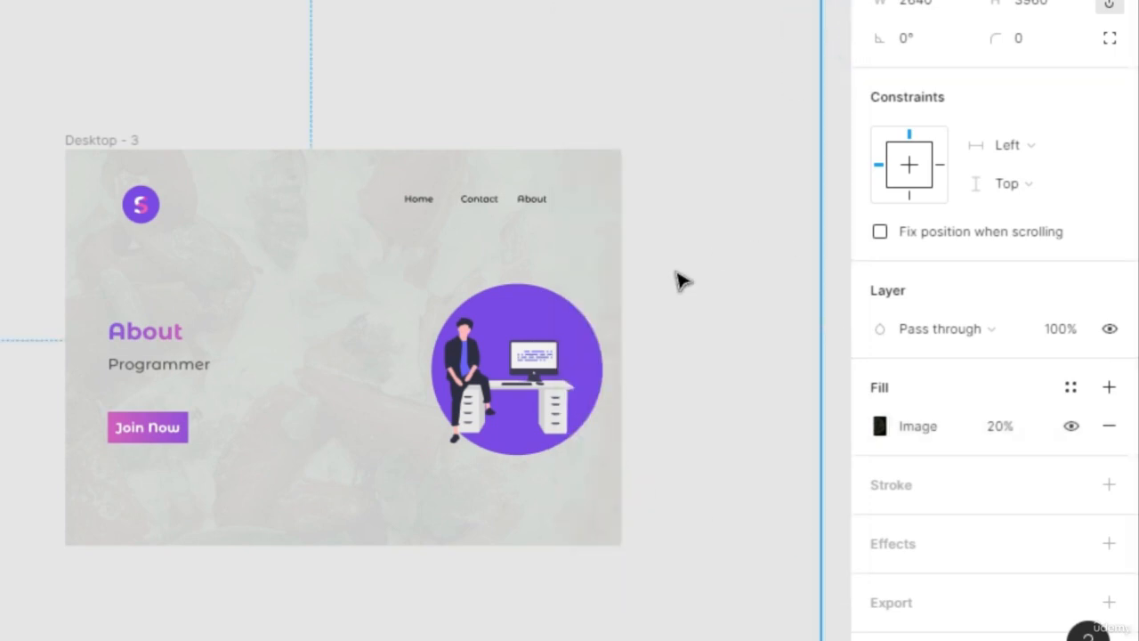
scroll(678, 276, down, 2)
scroll(678, 267, down, 2)
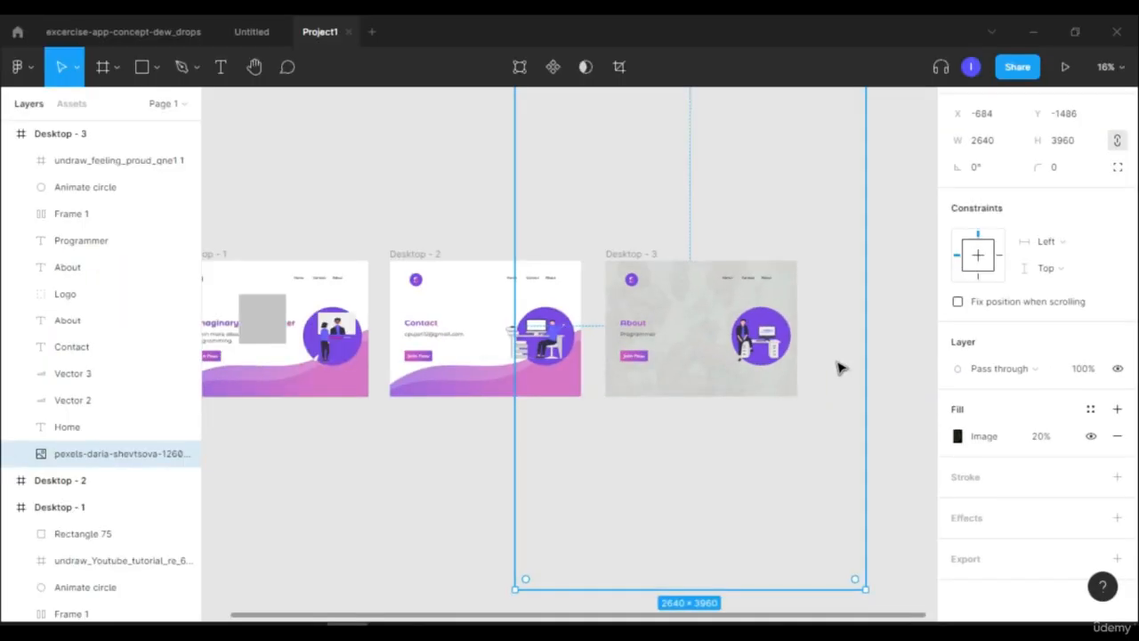